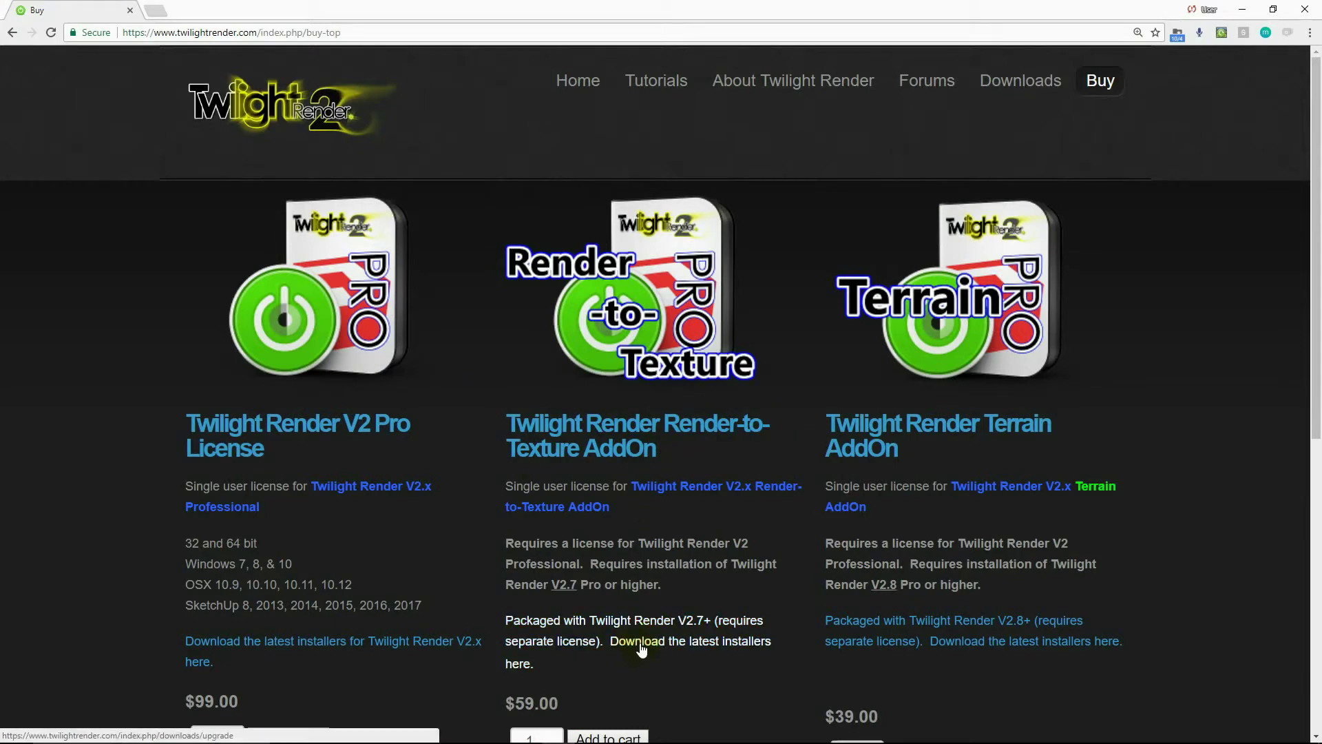
Step: Leave the Twilight Render purchase page for the rendered SketchUp shop model and walk through the interior to examine the baked lighting
{"action": "scroll", "coordinate": [716, 714], "scroll_direction": "down", "scroll_amount": 1}
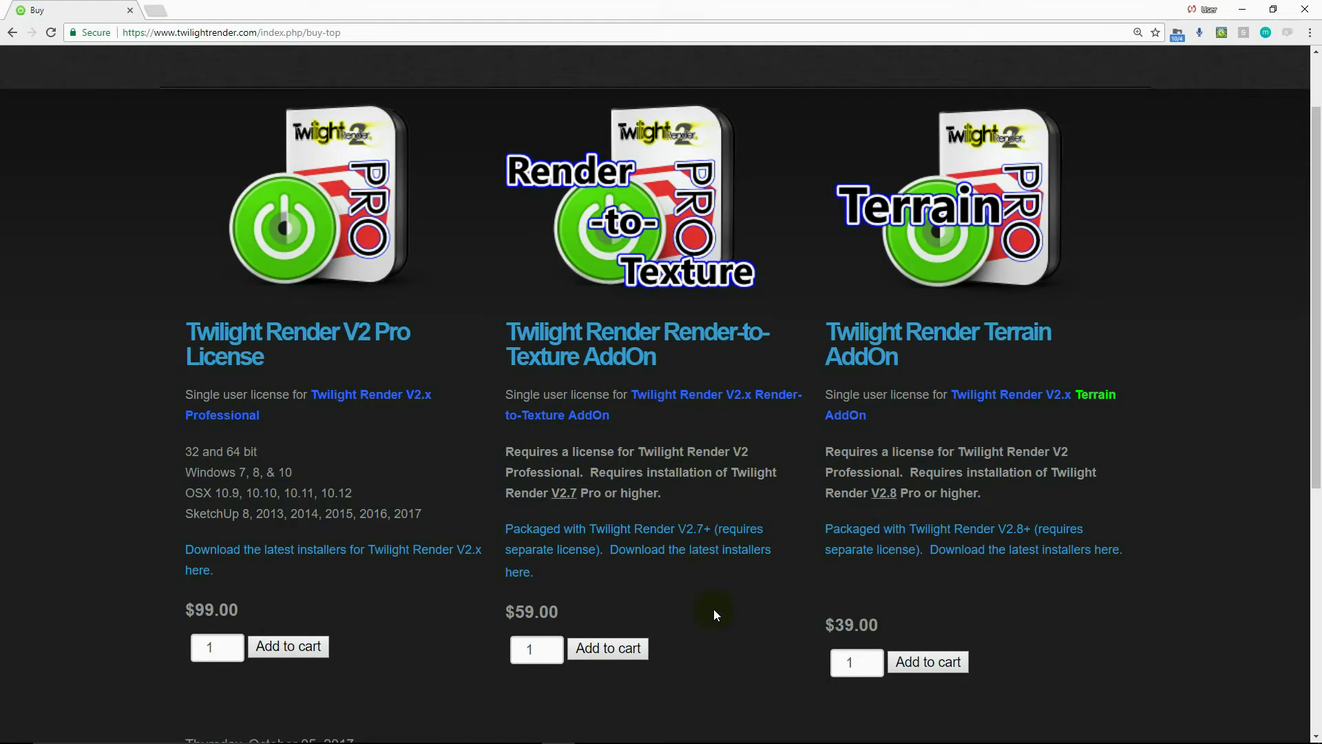
{"action": "left_click", "coordinate": [1240, 10]}
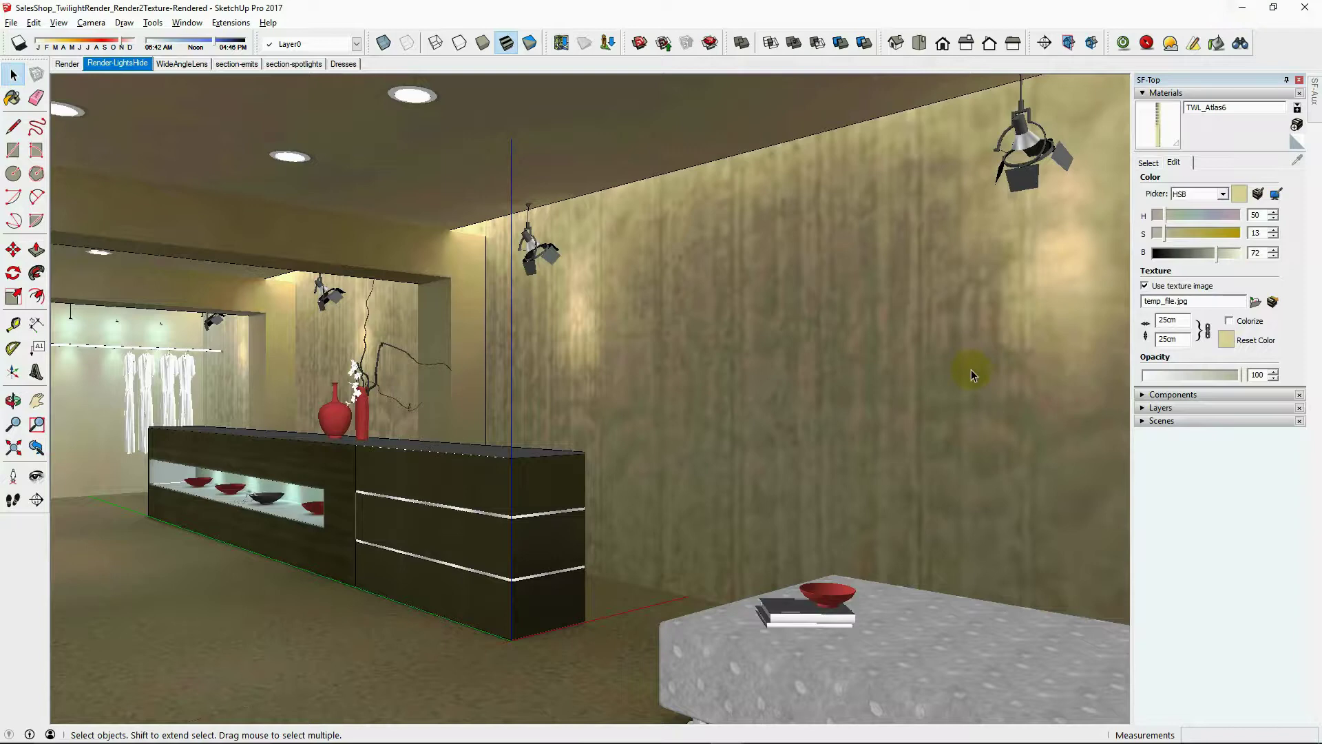
{"action": "middle_click", "coordinate": [599, 372]}
{"action": "left_click", "coordinate": [12, 500]}
{"action": "left_click_drag", "start_coordinate": [623, 544], "coordinate": [300, 523]}
{"action": "left_click_drag", "start_coordinate": [300, 523], "coordinate": [566, 437]}
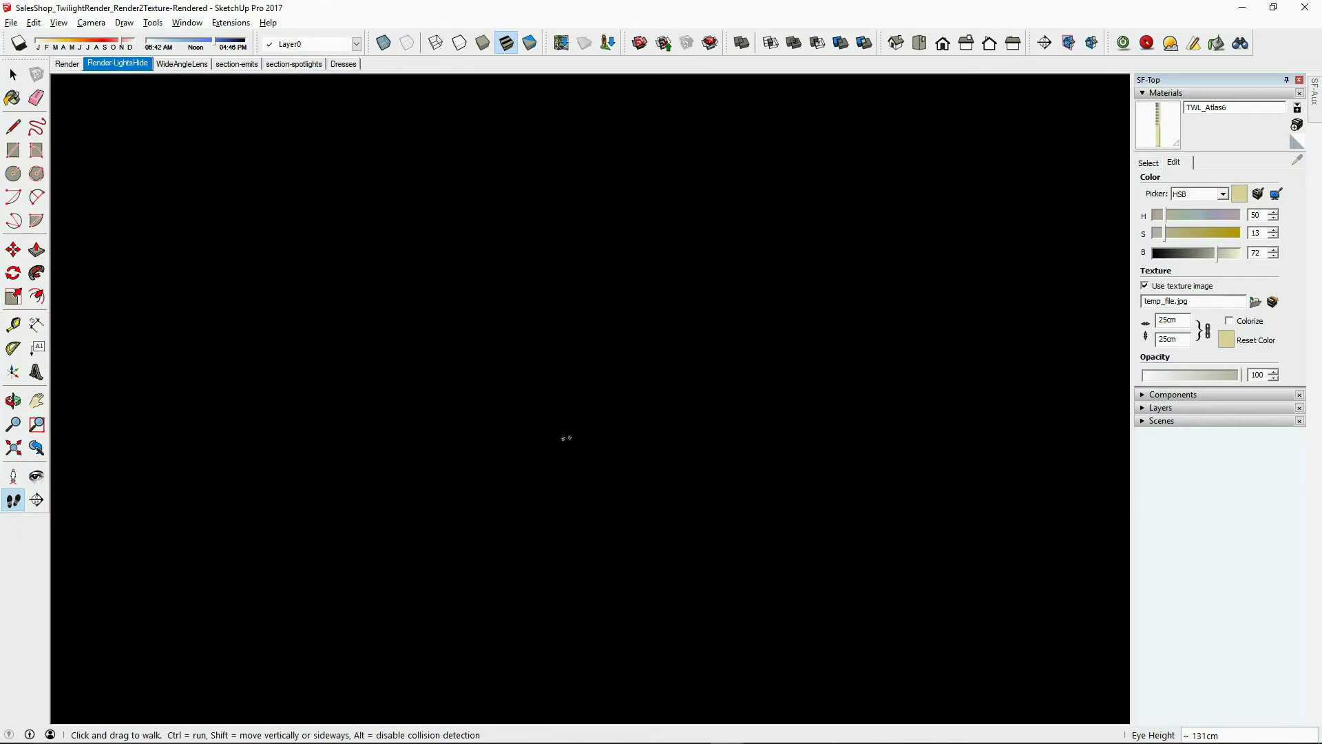
{"action": "left_click_drag", "start_coordinate": [659, 465], "coordinate": [316, 441]}
{"action": "left_click_drag", "start_coordinate": [492, 391], "coordinate": [457, 422]}
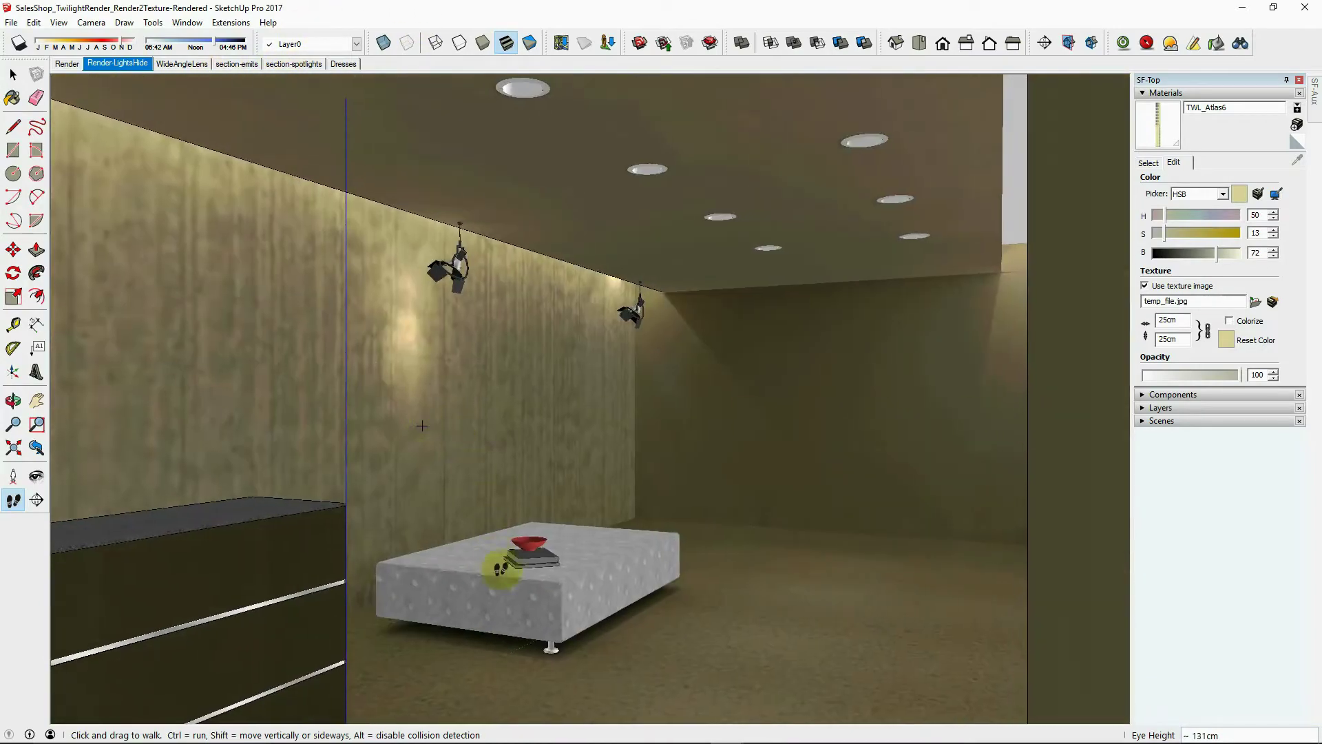
{"action": "left_click_drag", "start_coordinate": [502, 568], "coordinate": [519, 378]}
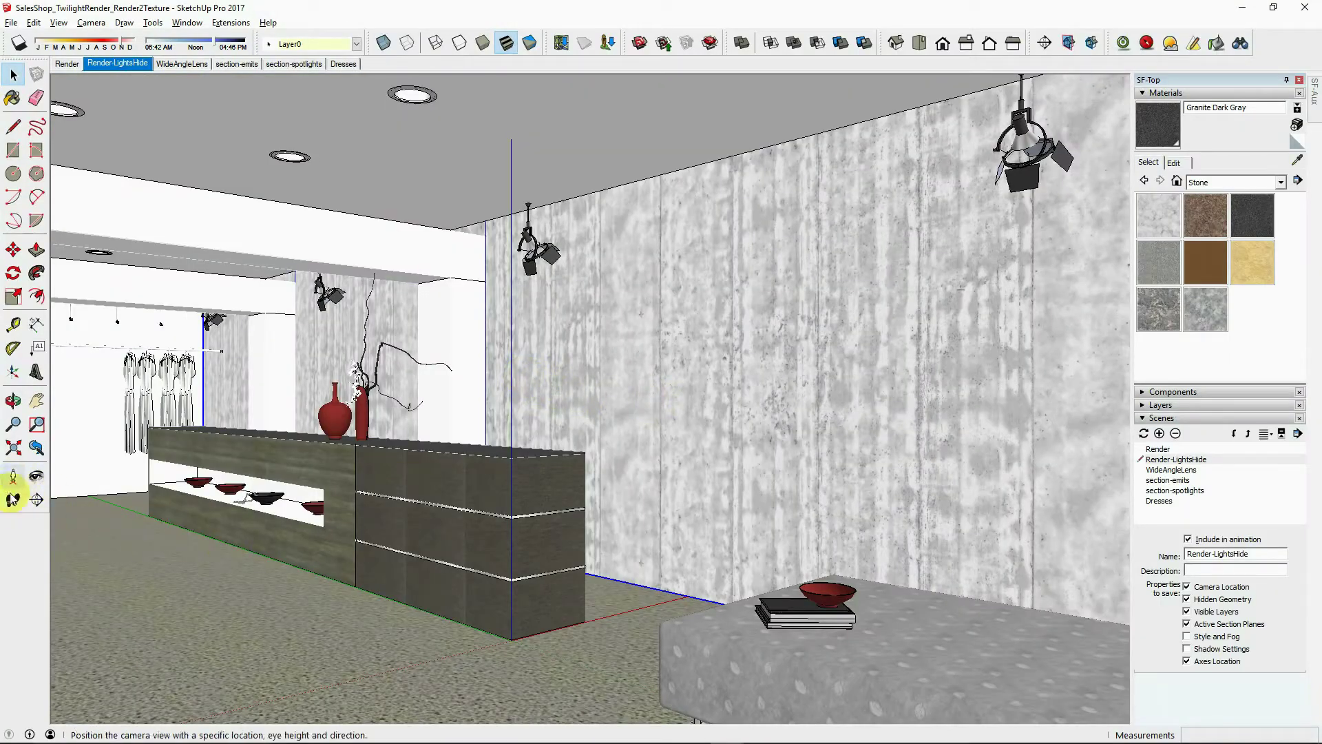
Step: Walk through the unrendered shop model to examine its plain materials without baked lighting
{"action": "left_click", "coordinate": [13, 499]}
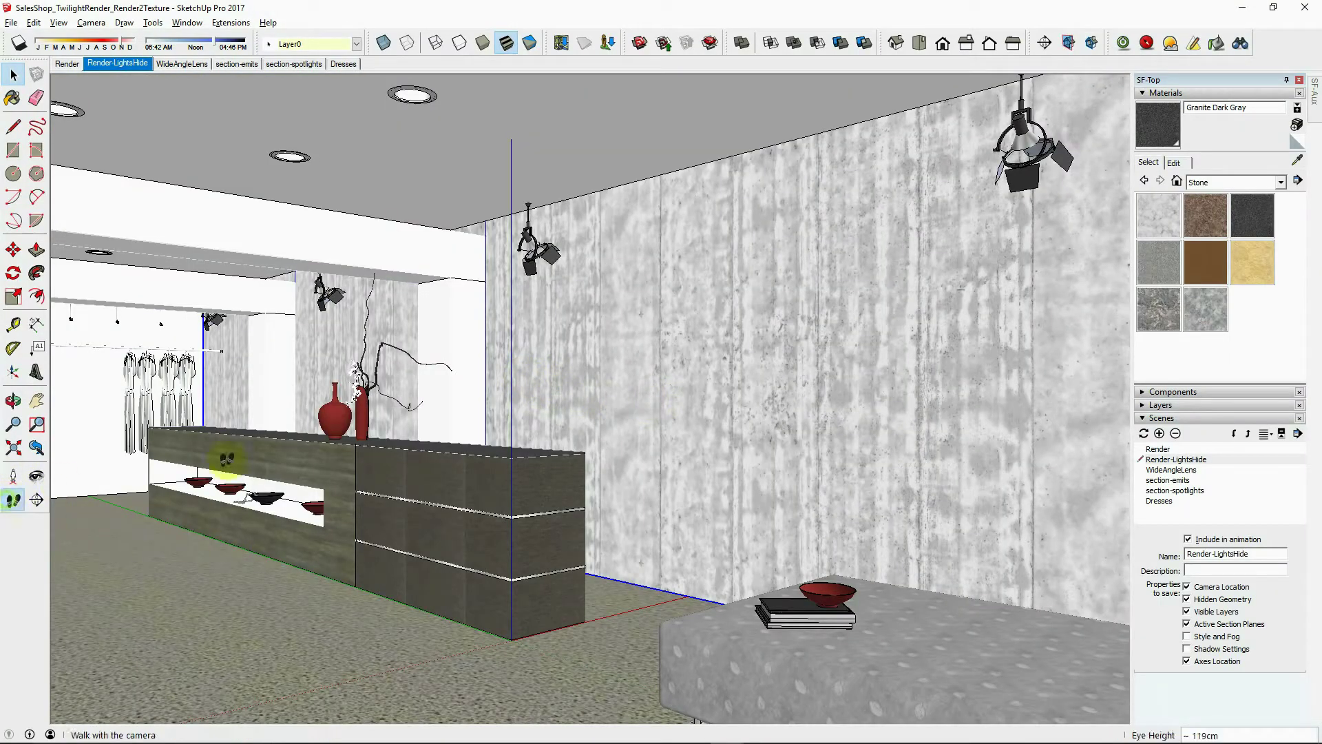
{"action": "left_click_drag", "start_coordinate": [817, 453], "coordinate": [355, 459]}
{"action": "left_click_drag", "start_coordinate": [620, 506], "coordinate": [1032, 466]}
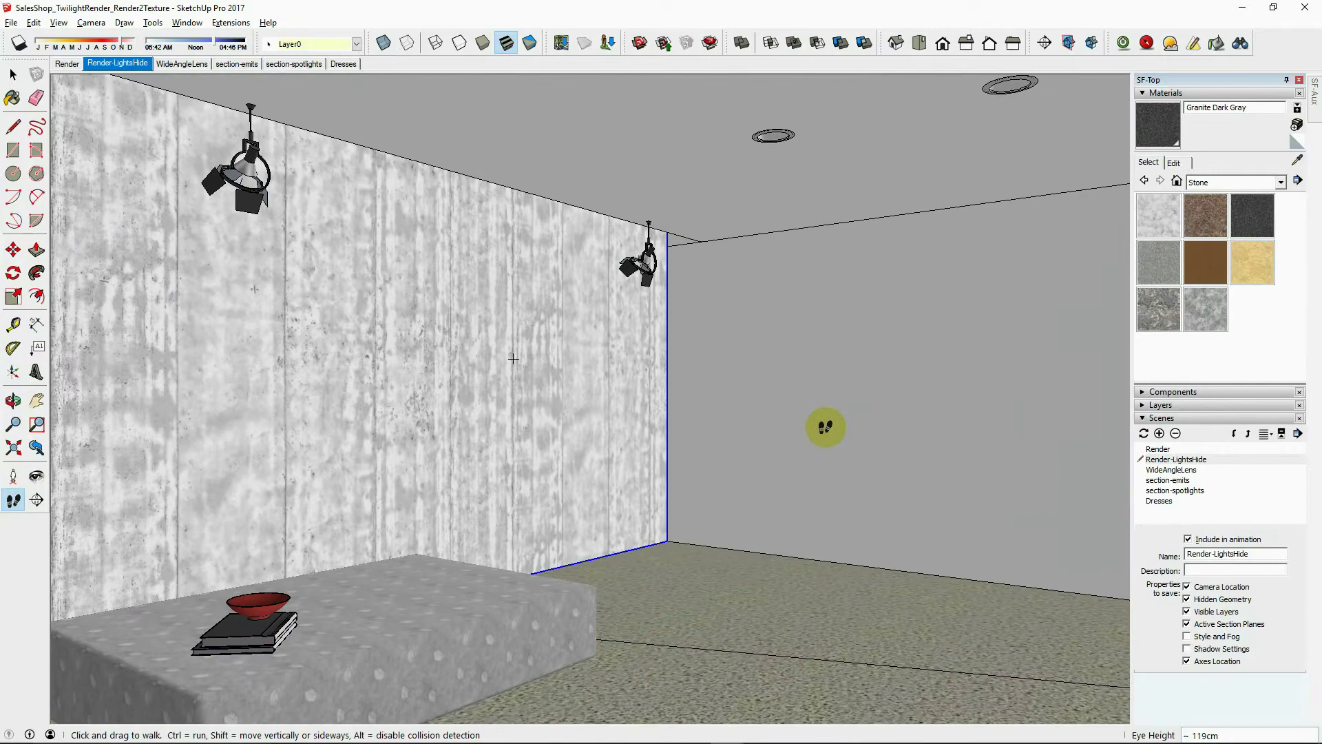
Step: Switch to the rendered model and try moving the four hanging dresses together away from the clothes rail
{"action": "key", "text": "alt+Tab"}
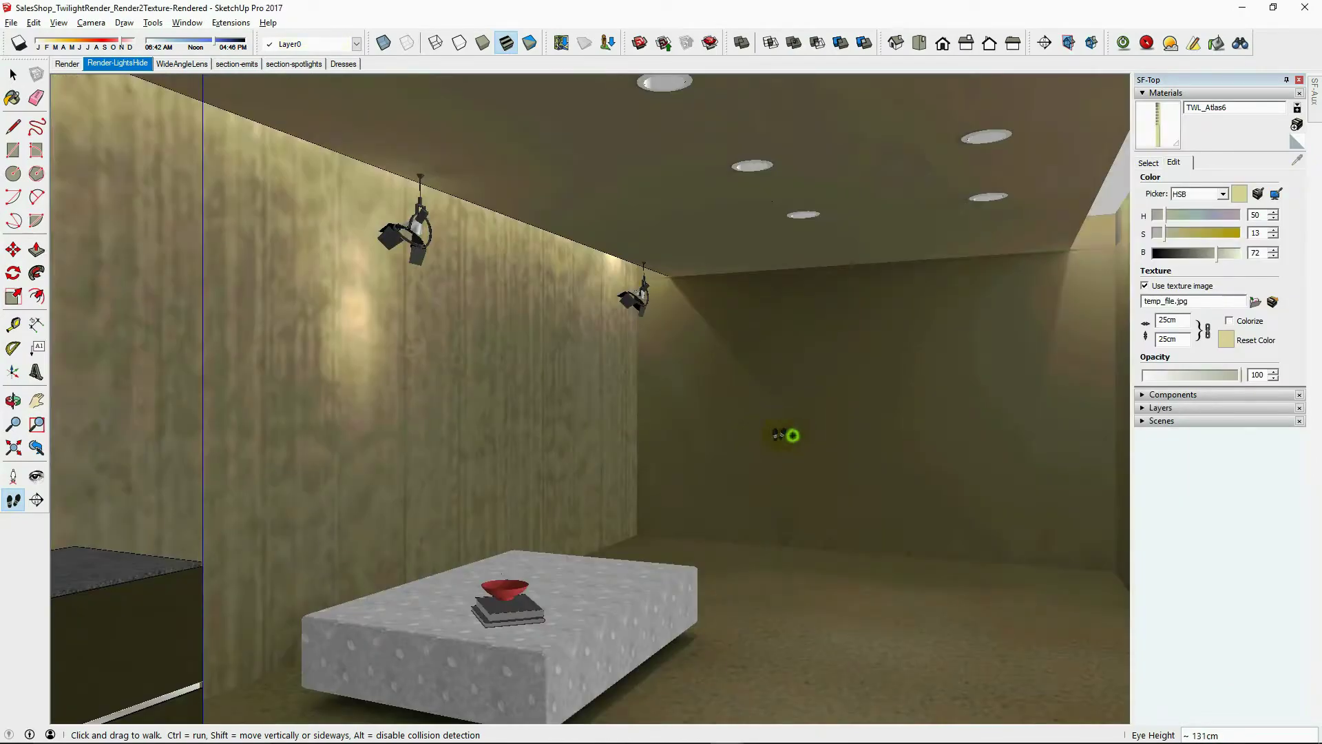
{"action": "left_click_drag", "start_coordinate": [785, 435], "coordinate": [240, 471]}
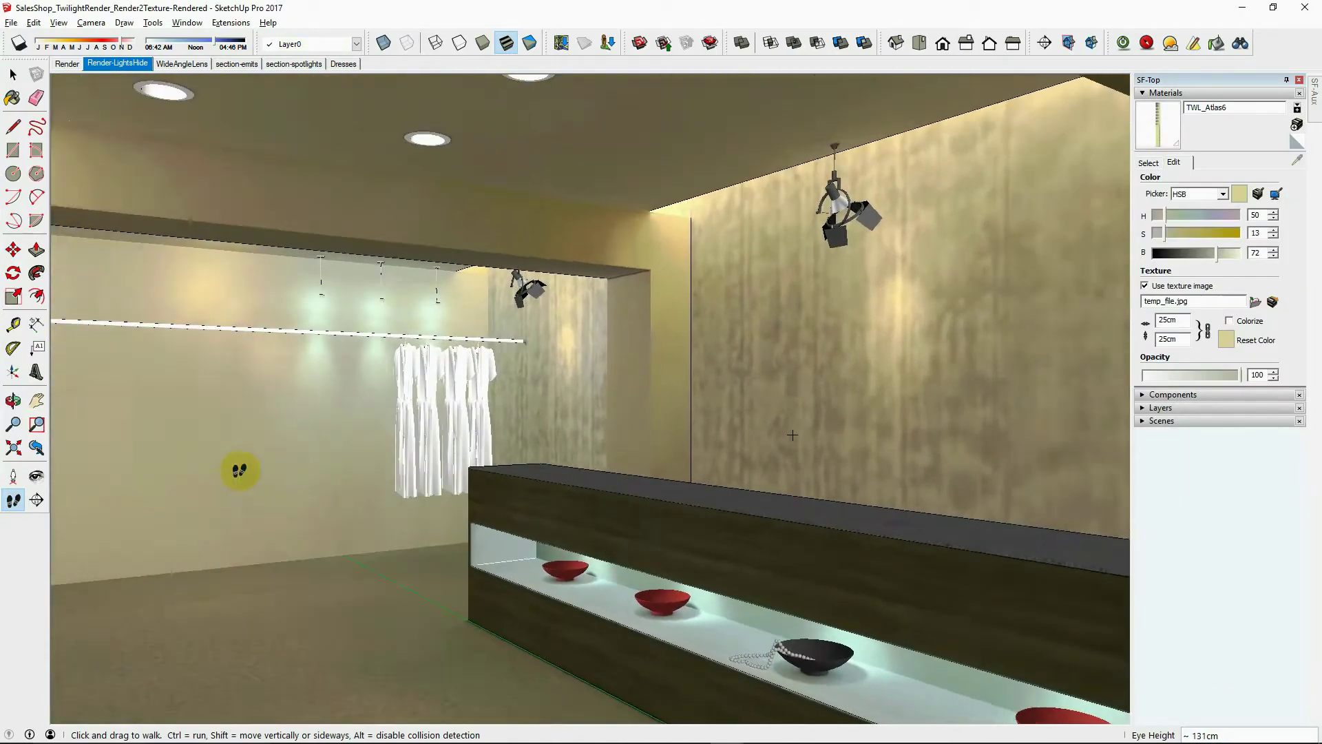
{"action": "key", "text": "space"}
{"action": "left_click", "coordinate": [446, 403]}
{"action": "scroll", "coordinate": [386, 403], "scroll_direction": "up", "scroll_amount": 3}
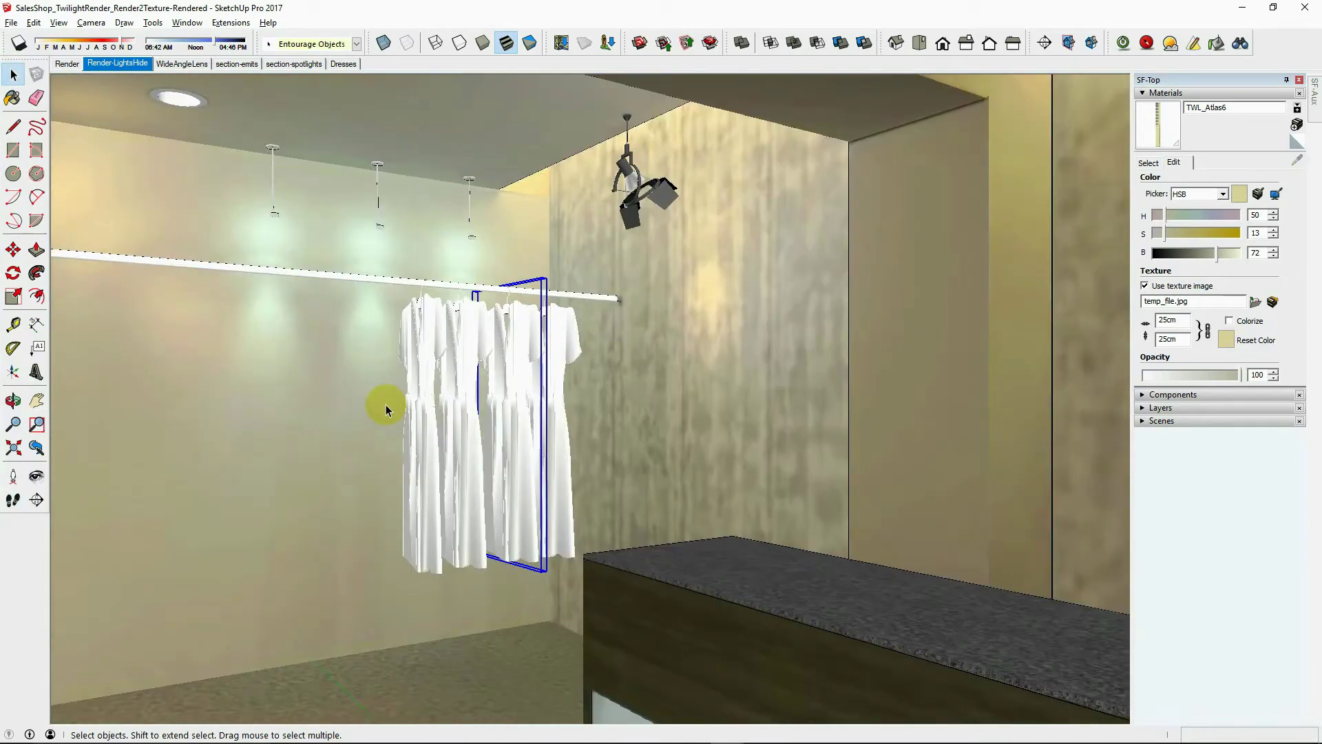
{"action": "left_click", "coordinate": [431, 385], "text": "ctrl"}
{"action": "left_click", "coordinate": [468, 370], "text": "ctrl"}
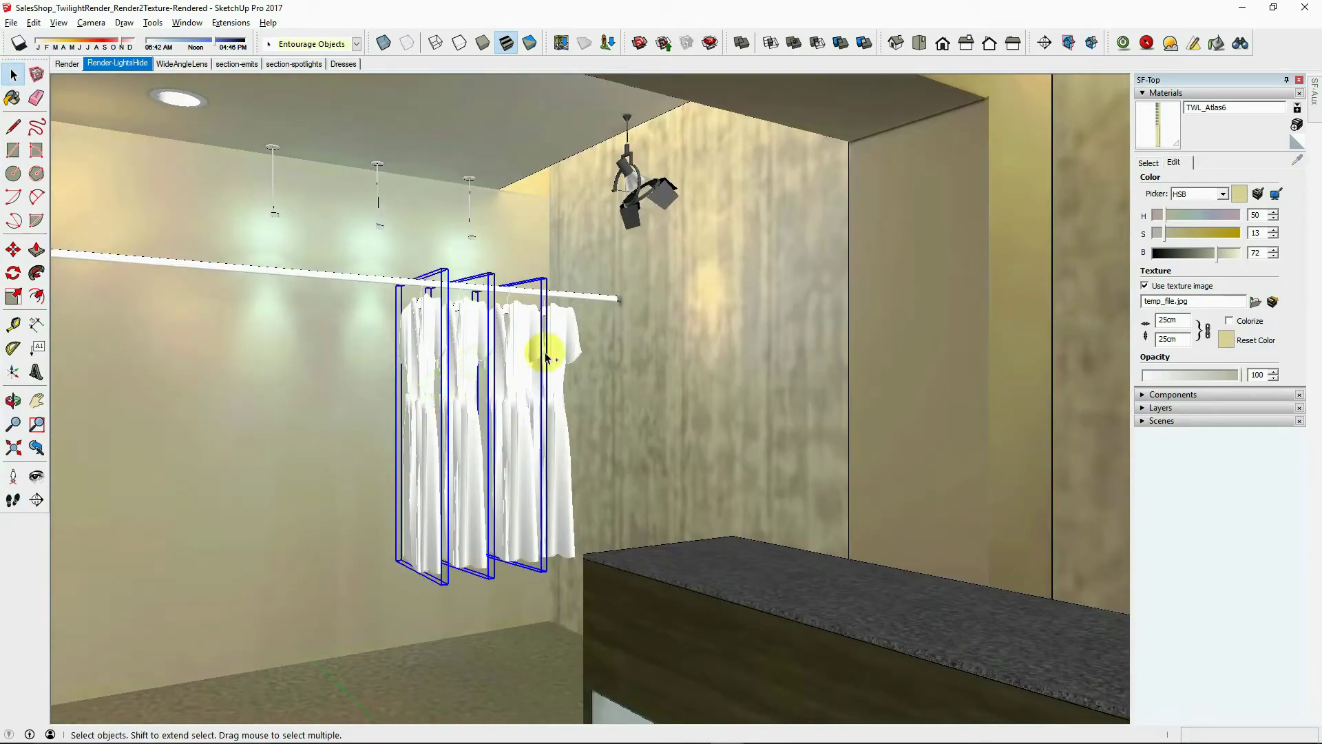
{"action": "left_click", "coordinate": [559, 352], "text": "ctrl"}
{"action": "key", "text": "m"}
{"action": "left_click", "coordinate": [753, 337]}
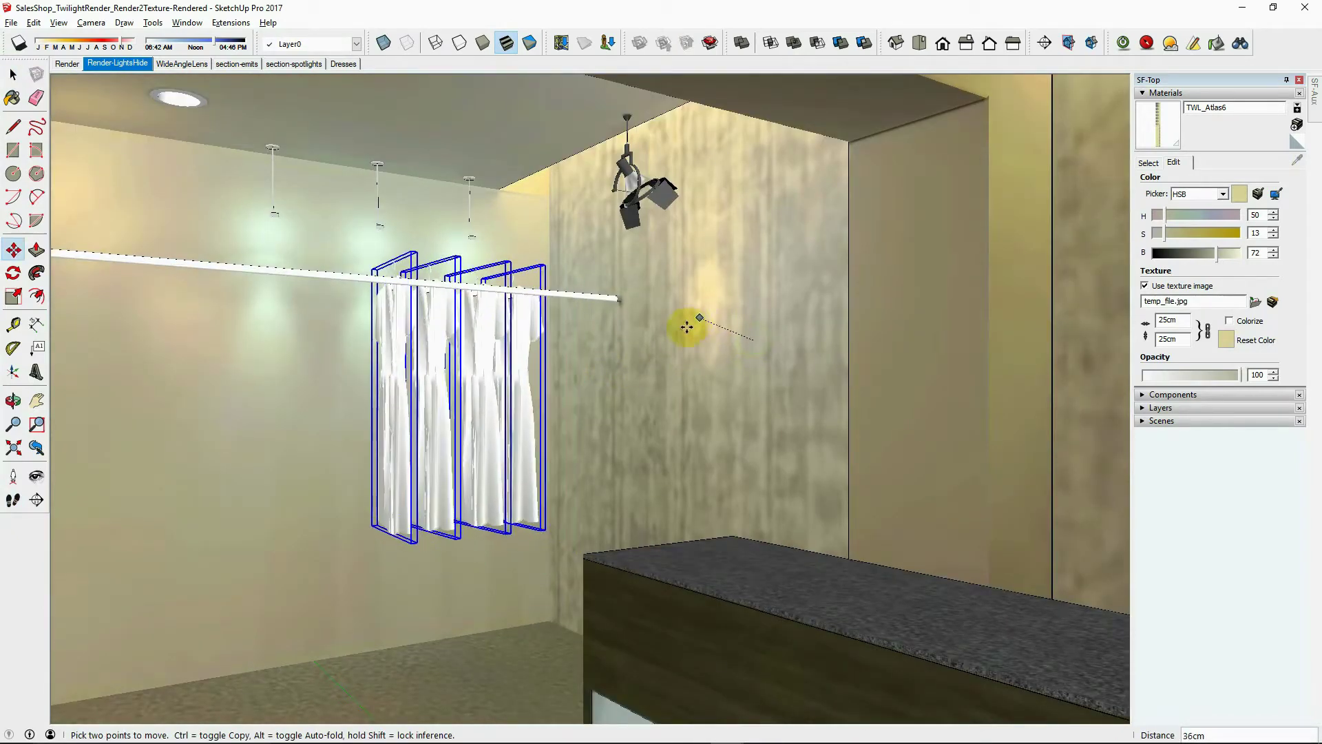
{"action": "left_click", "coordinate": [700, 417]}
{"action": "key", "text": "space"}
Step: Try moving the red vase and the branch-and-flower vase together about 86 cm along the counter top
{"action": "scroll", "coordinate": [502, 383], "scroll_direction": "down", "scroll_amount": 3}
{"action": "middle_click_drag", "start_coordinate": [502, 384], "coordinate": [463, 463], "text": "shift"}
{"action": "left_click", "coordinate": [810, 516]}
{"action": "middle_click_drag", "start_coordinate": [808, 513], "coordinate": [967, 574]}
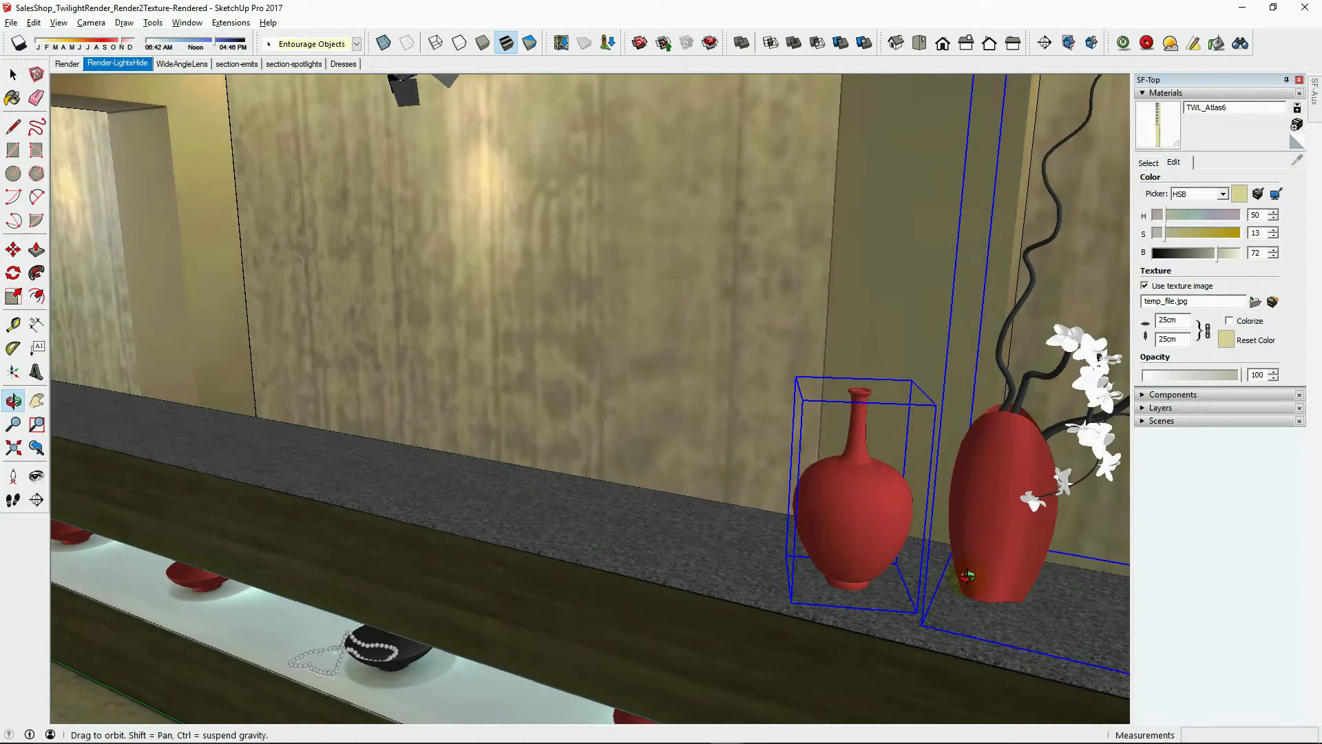
{"action": "scroll", "coordinate": [967, 575], "scroll_direction": "down", "scroll_amount": 2}
{"action": "key", "text": "m"}
{"action": "middle_click_drag", "start_coordinate": [708, 531], "coordinate": [391, 490], "text": "shift"}
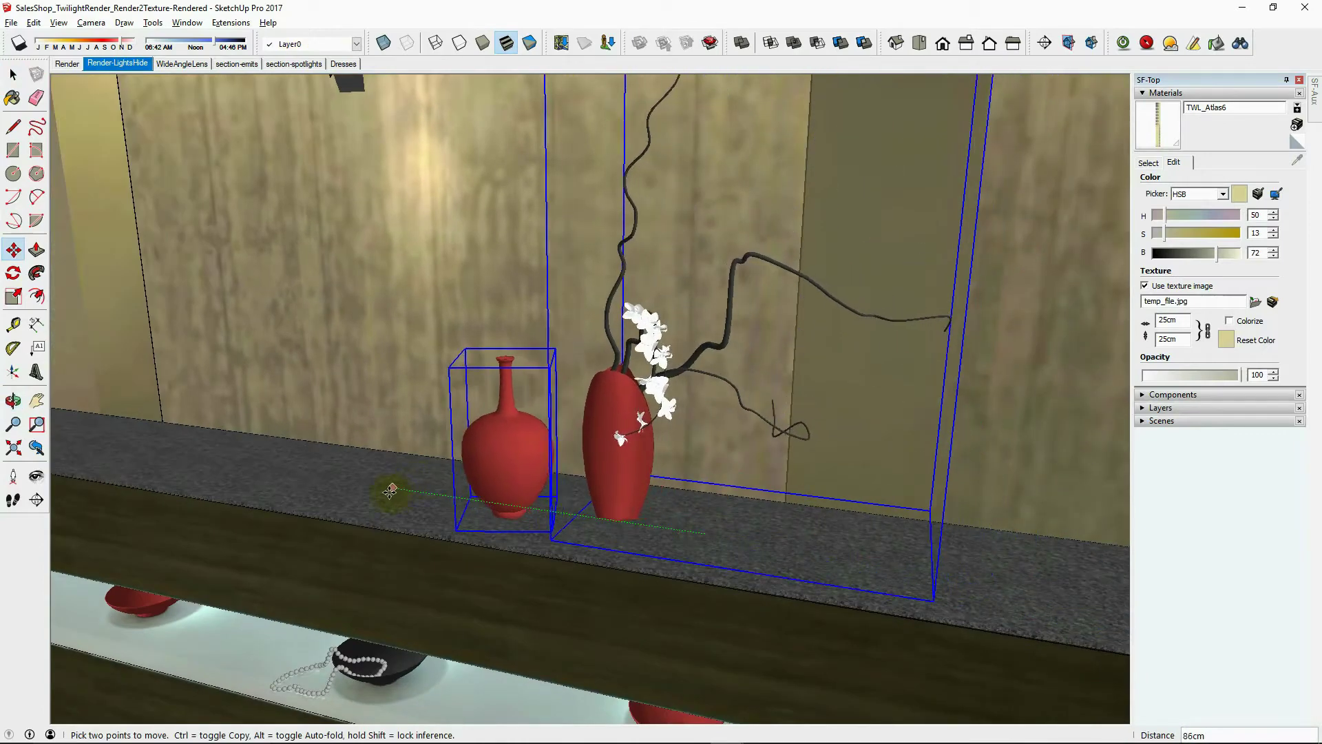
{"action": "key", "text": "space"}
{"action": "scroll", "coordinate": [437, 531], "scroll_direction": "down", "scroll_amount": 3}
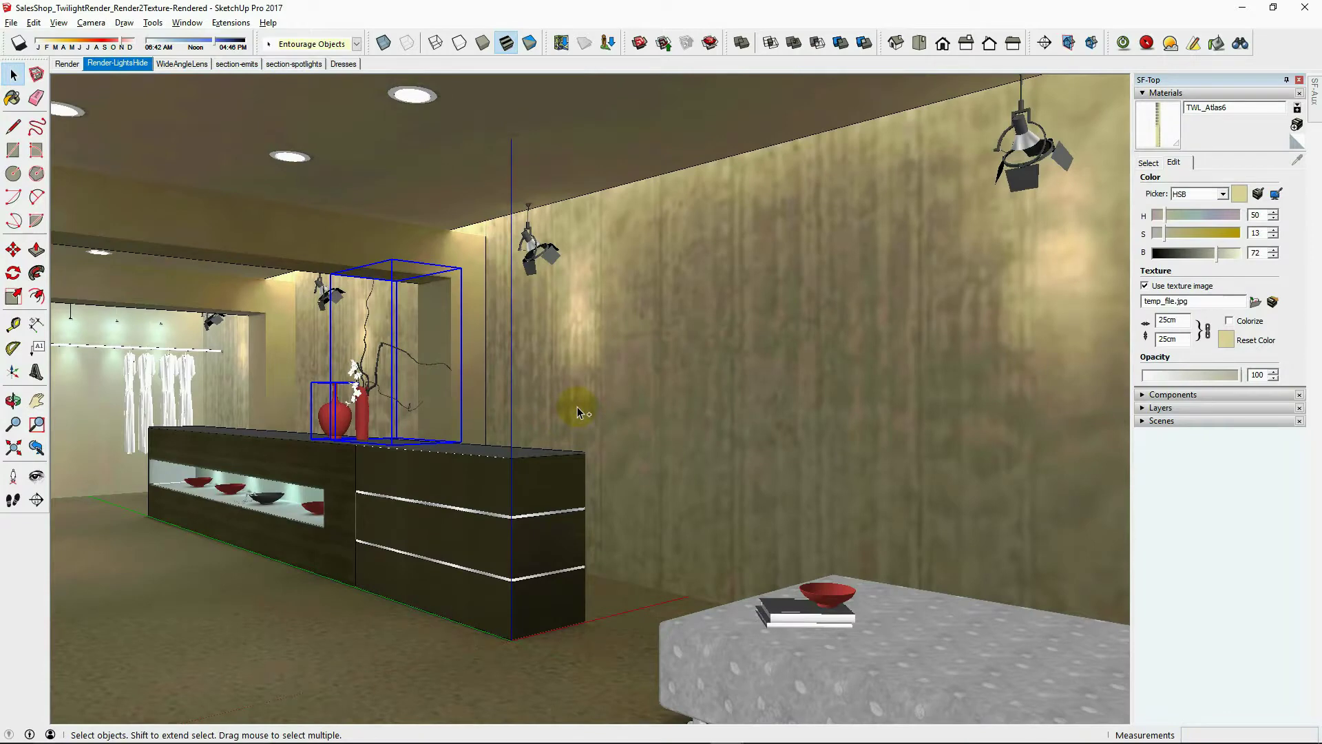
{"action": "left_click", "coordinate": [577, 406]}
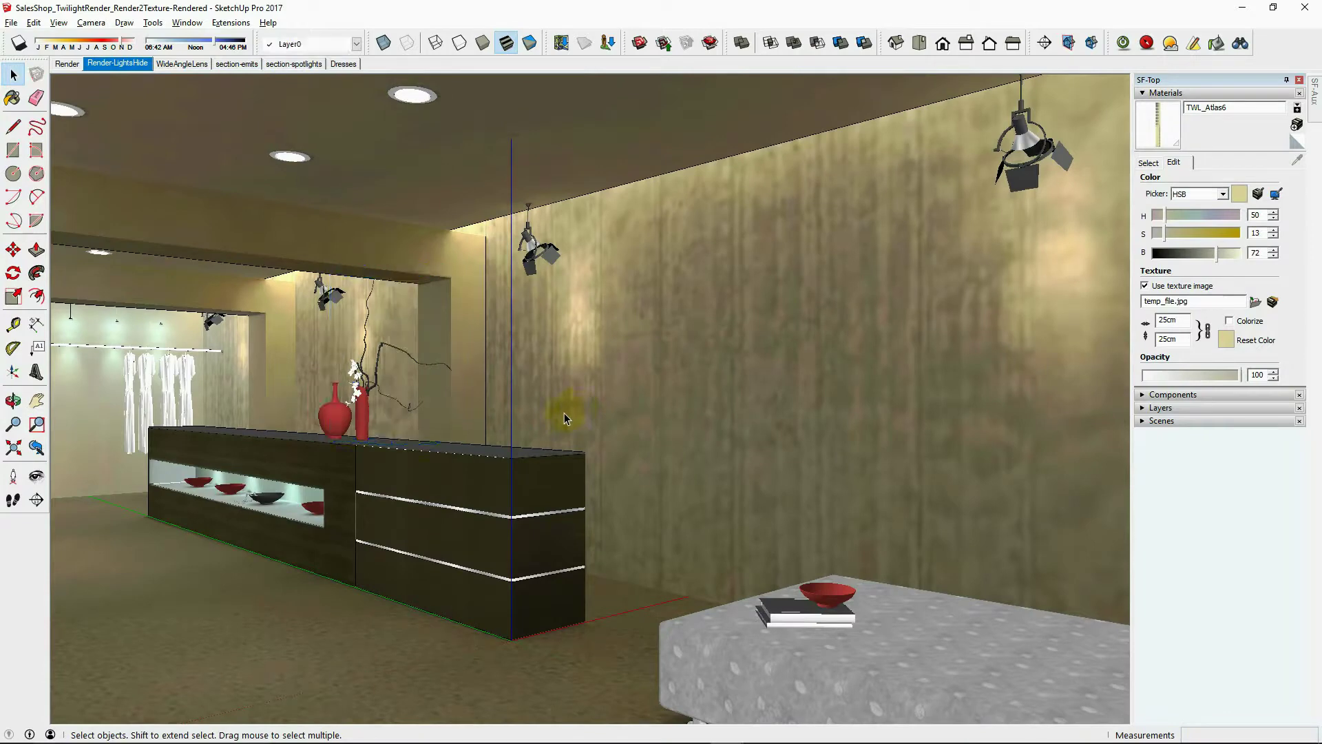
Step: Examine the lit bowls in the counter's display niche up close in the rendered model
{"action": "left_click", "coordinate": [36, 475]}
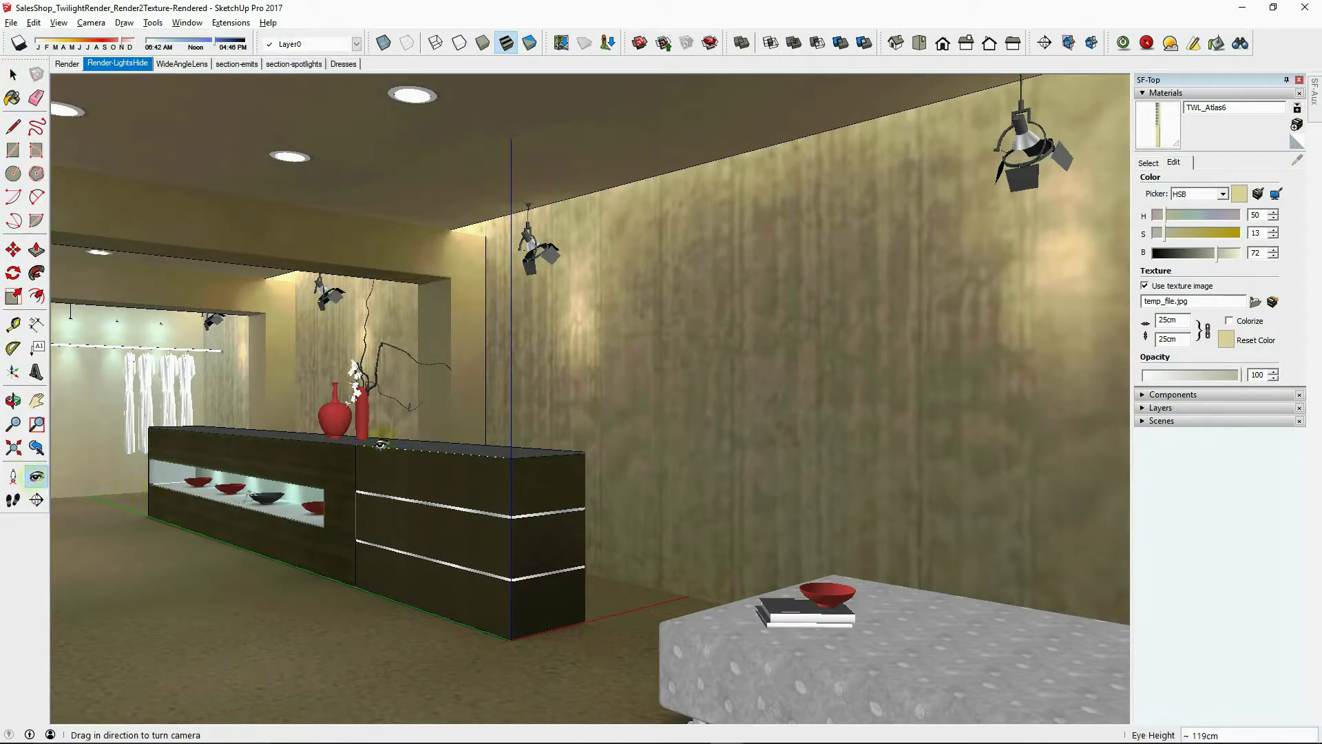
{"action": "scroll", "coordinate": [479, 518], "scroll_direction": "up", "scroll_amount": 5}
{"action": "scroll", "coordinate": [478, 518], "scroll_direction": "up", "scroll_amount": 3}
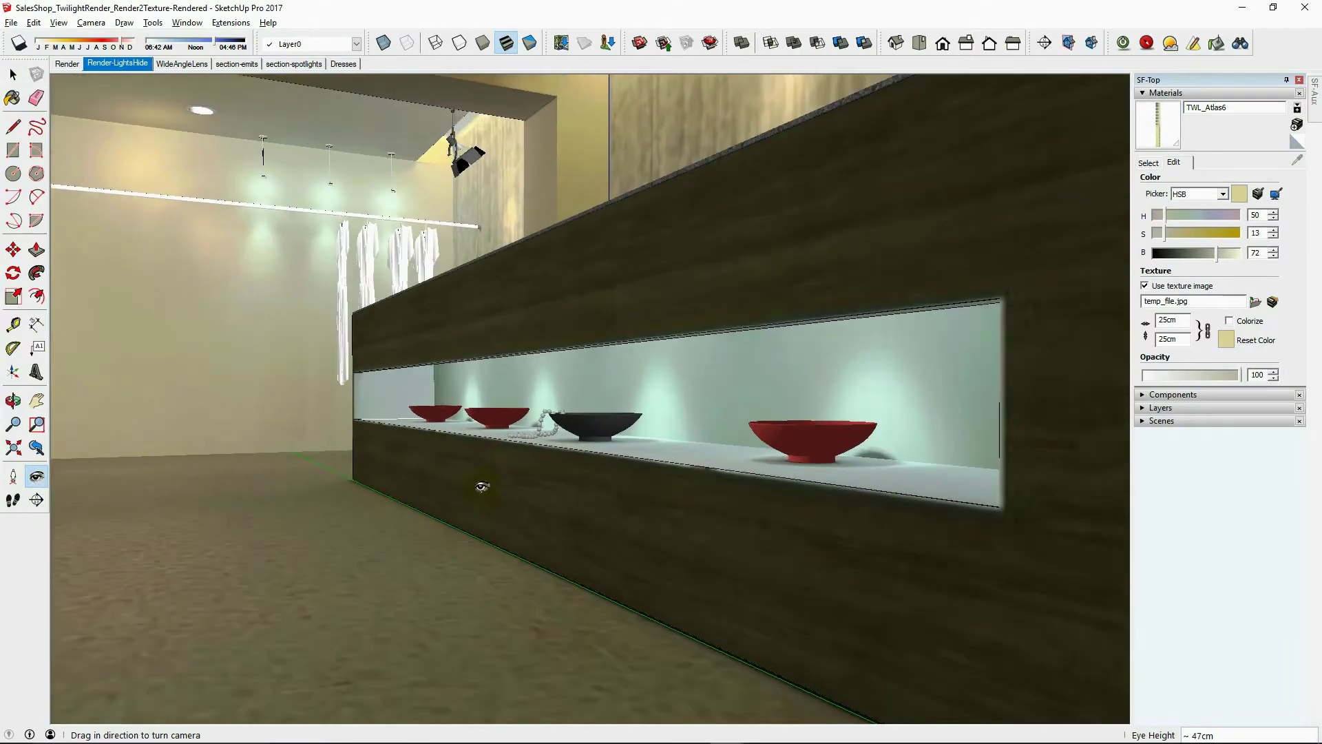
{"action": "key", "text": "space"}
{"action": "middle_click_drag", "start_coordinate": [455, 426], "coordinate": [41, 103]}
Step: Switch to the unrendered shop model and recall the Render scene
{"action": "key", "text": "alt+Tab"}
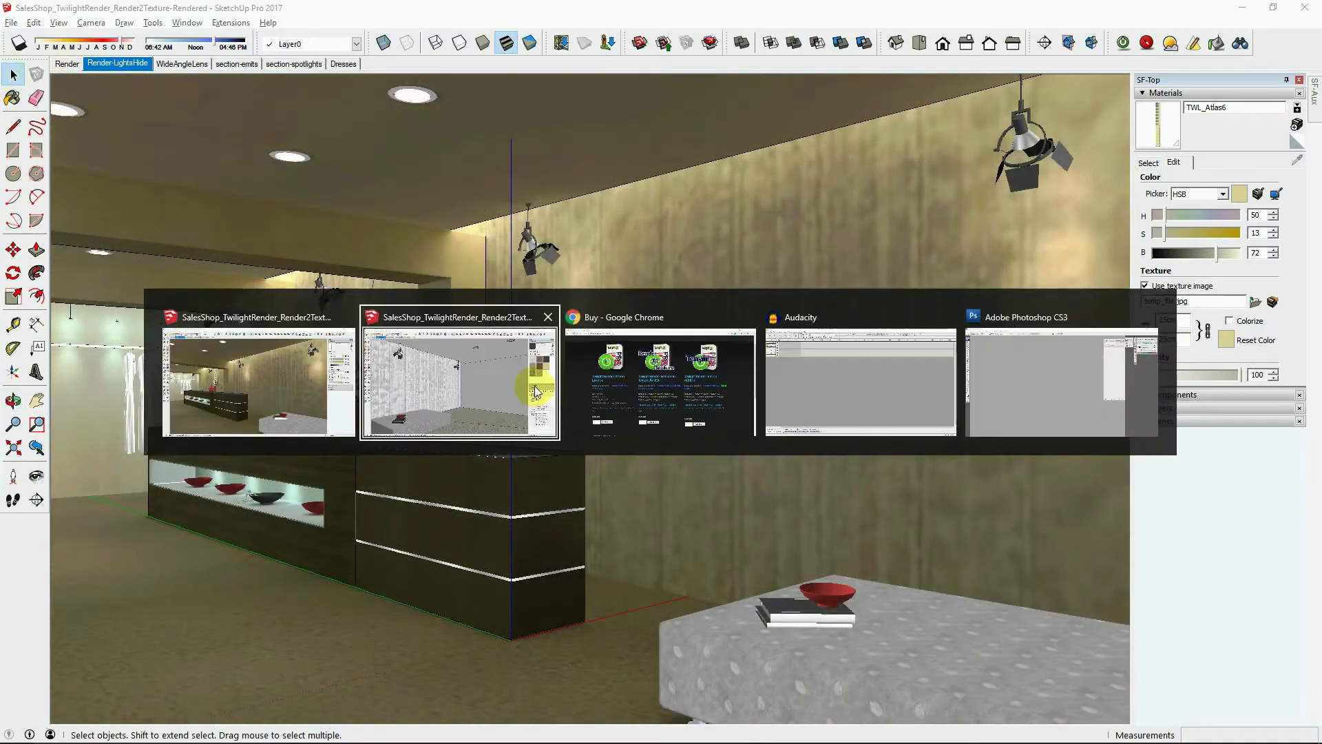
{"action": "left_click", "coordinate": [67, 64]}
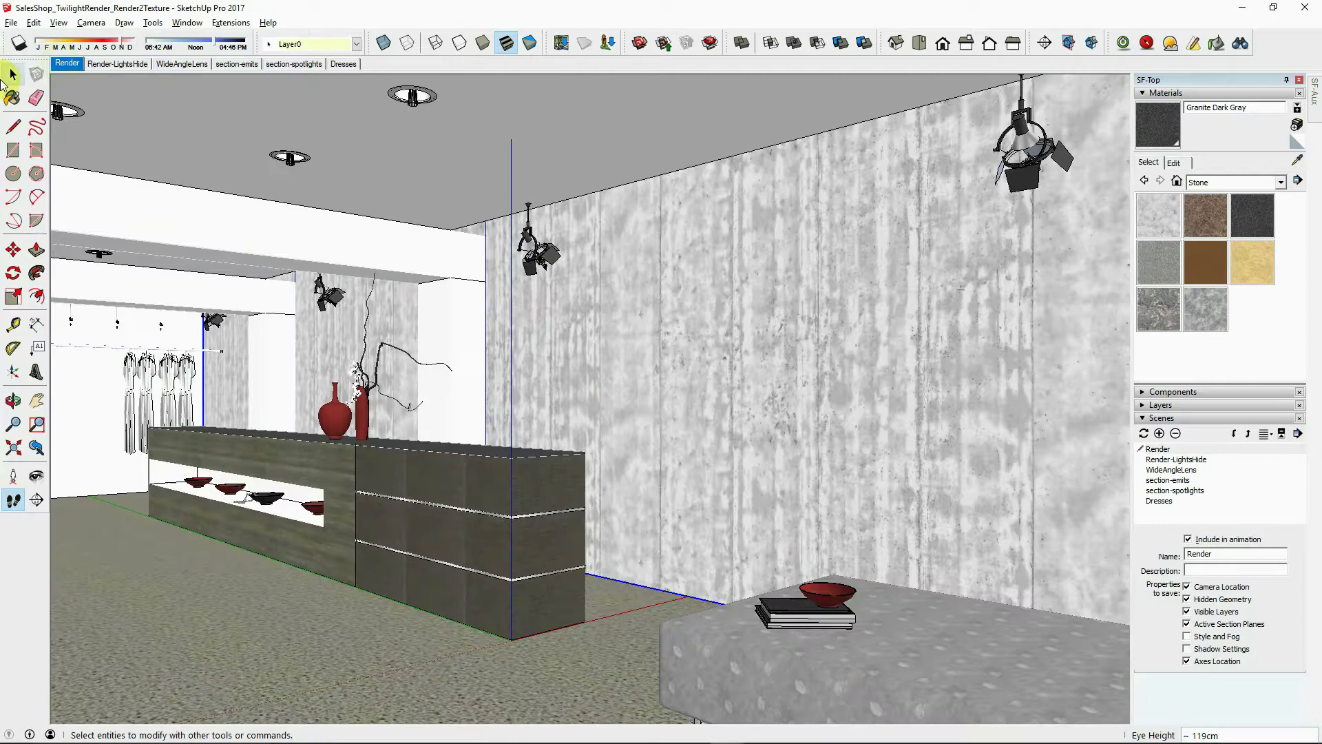
{"action": "left_click", "coordinate": [13, 73]}
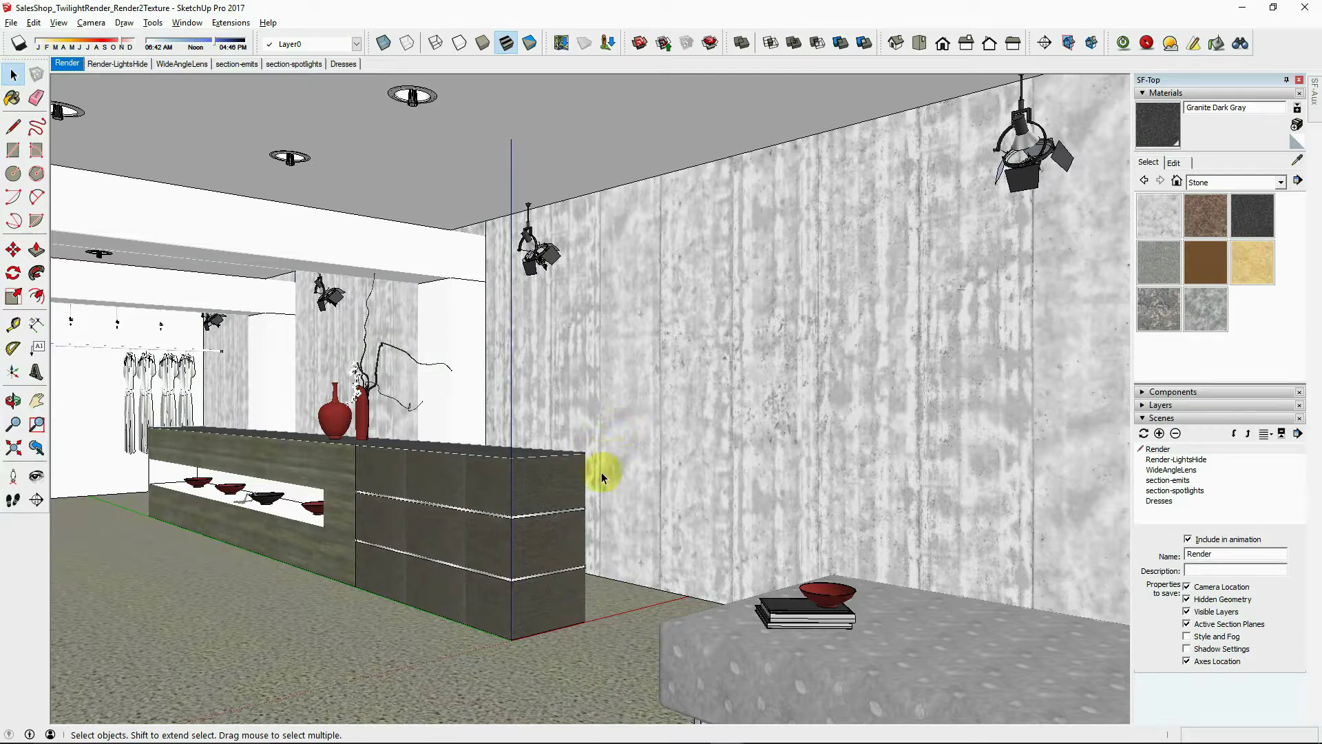
Step: Explode the concrete wall group beside the counter into loose geometry
{"action": "left_click", "coordinate": [37, 480]}
{"action": "left_click_drag", "start_coordinate": [790, 458], "coordinate": [640, 454]}
{"action": "key", "text": "space"}
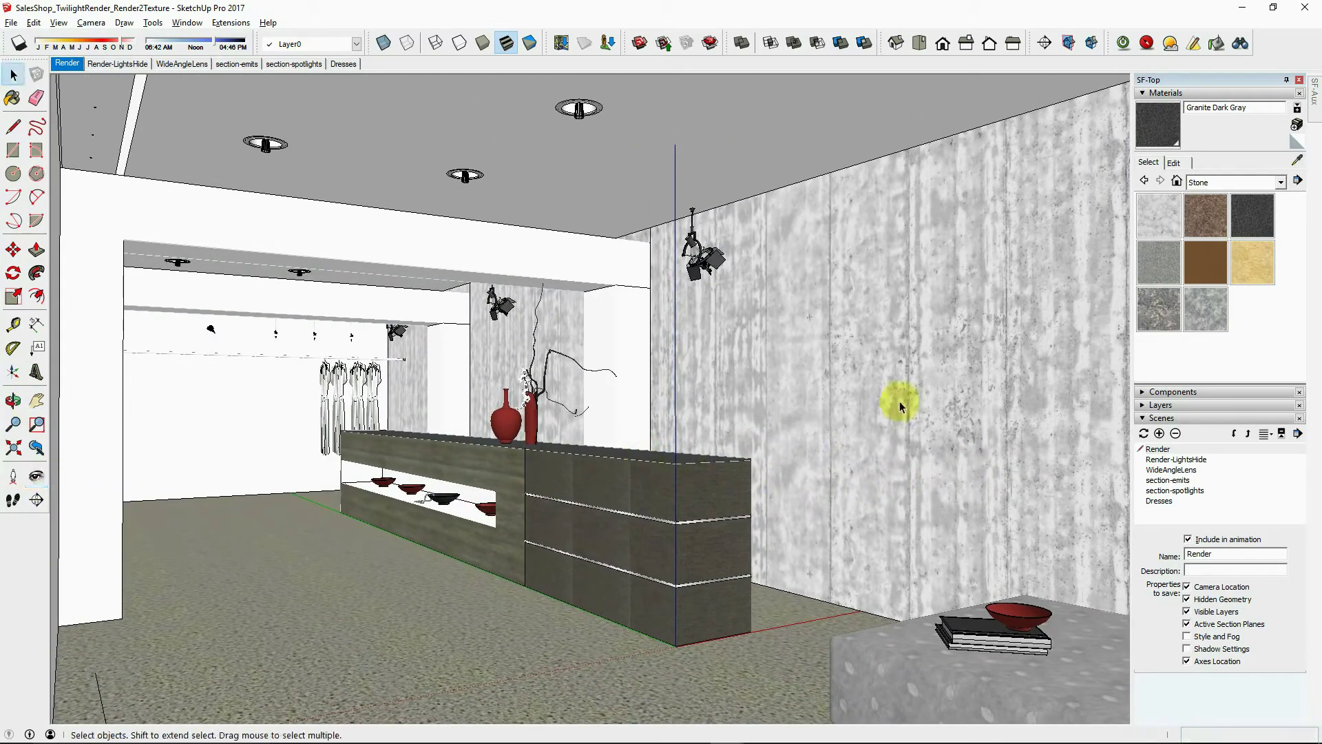
{"action": "left_click", "coordinate": [856, 409]}
{"action": "right_click", "coordinate": [783, 383]}
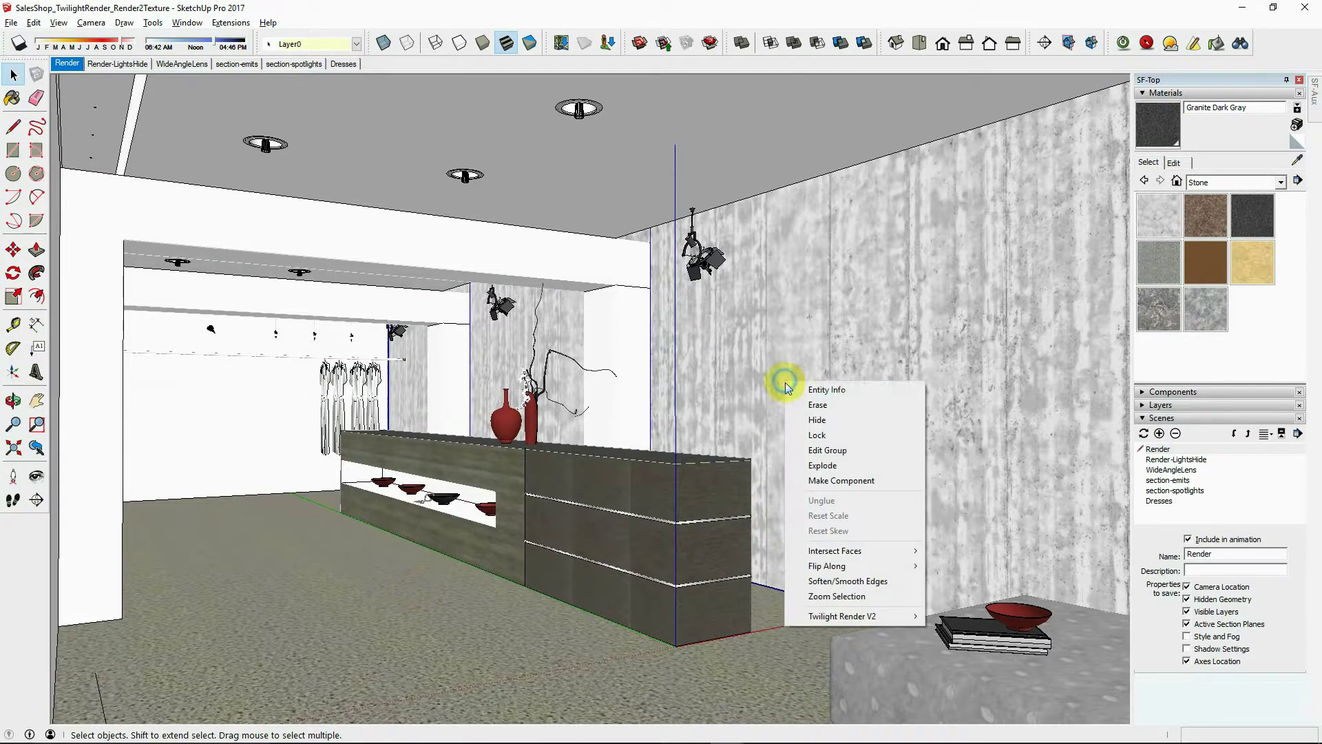
{"action": "left_click", "coordinate": [828, 464]}
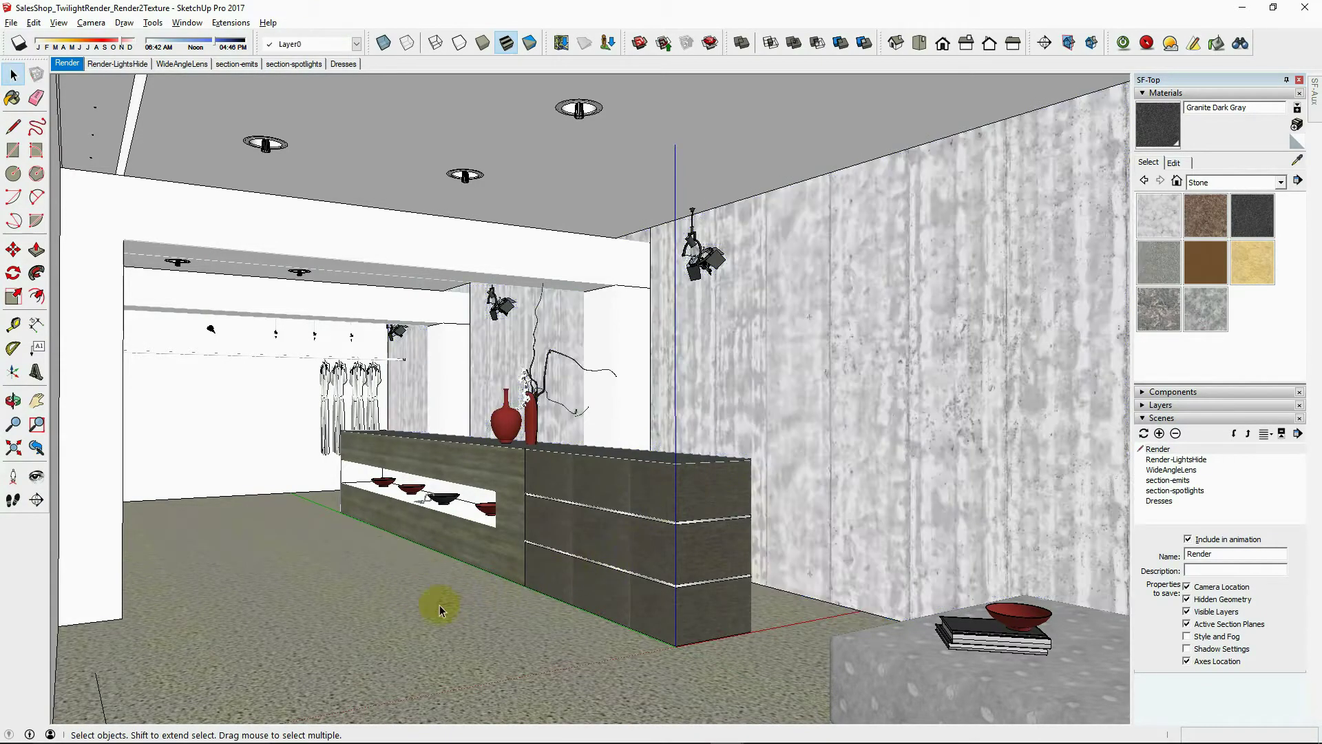
Step: Select the back wall, concrete wall and partition faces one by one to check that they are ungrouped
{"action": "left_click", "coordinate": [272, 434]}
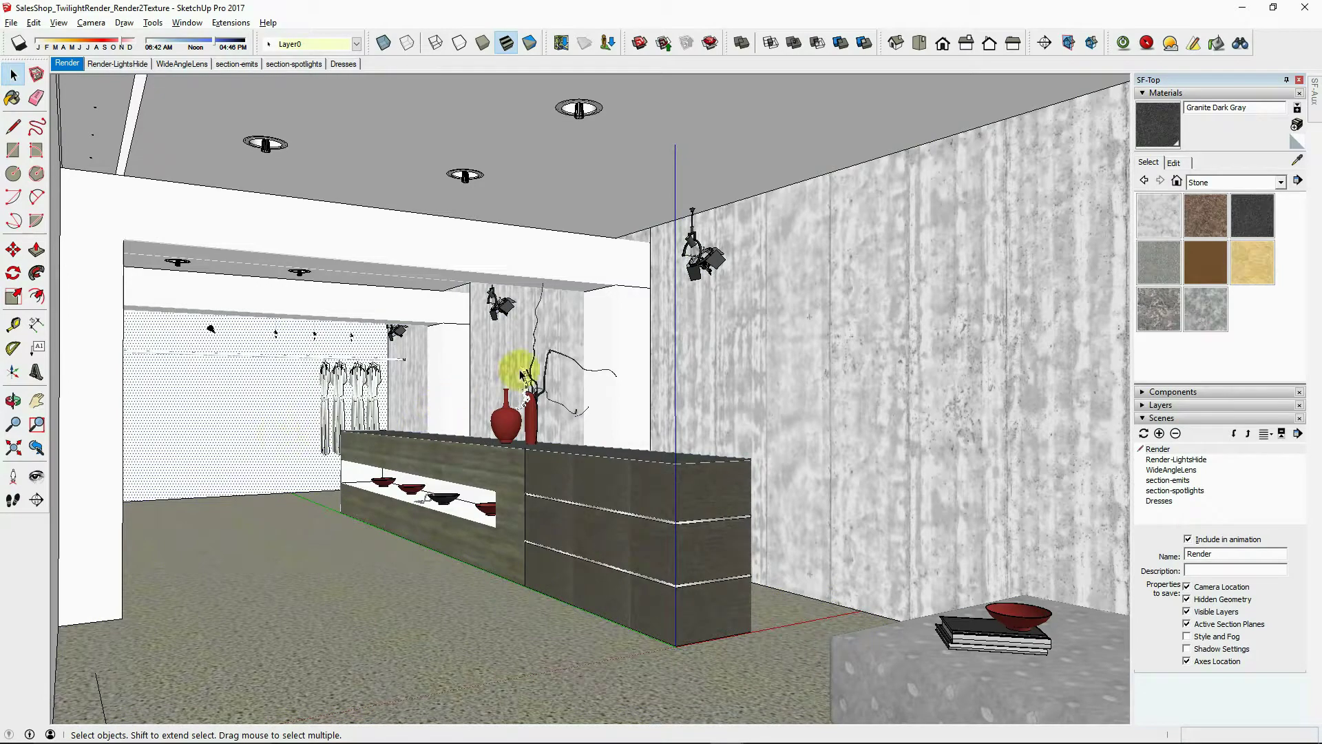
{"action": "left_click", "coordinate": [770, 364]}
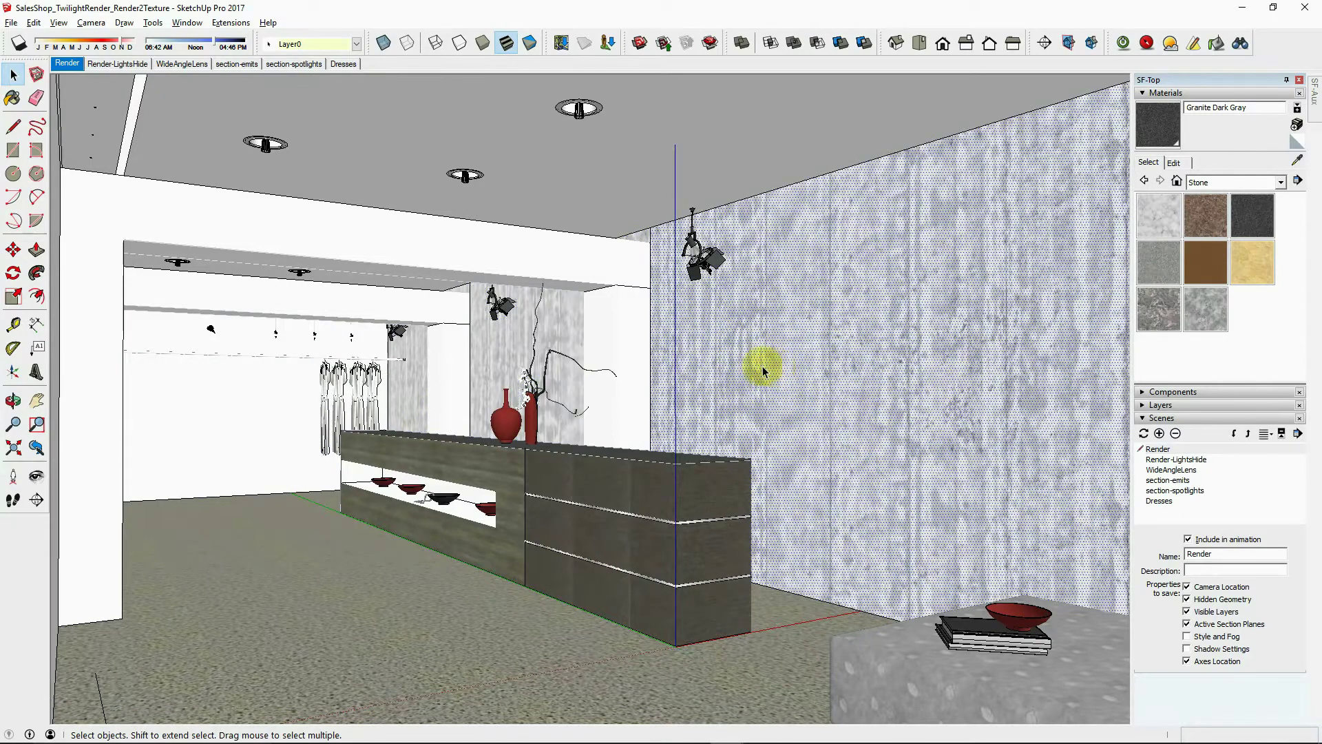
{"action": "left_click", "coordinate": [635, 320]}
{"action": "left_click", "coordinate": [440, 313]}
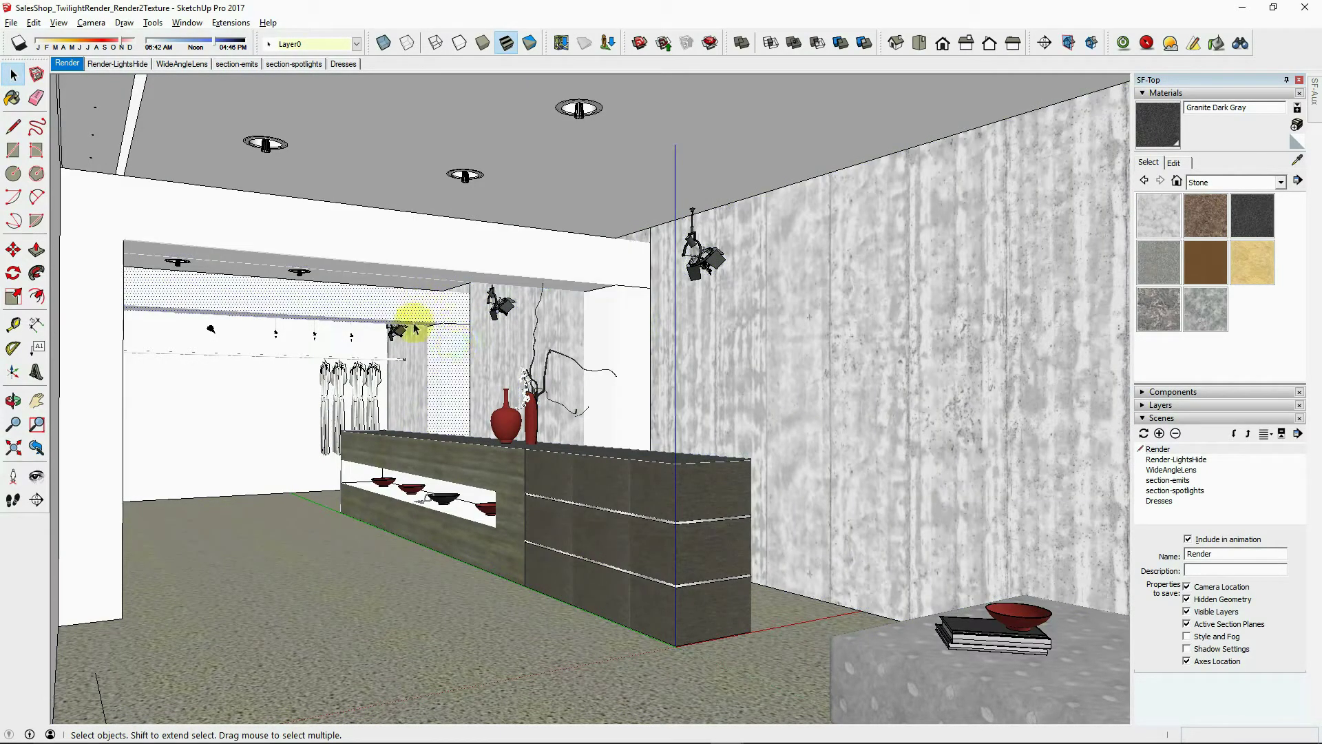
{"action": "left_click", "coordinate": [529, 413]}
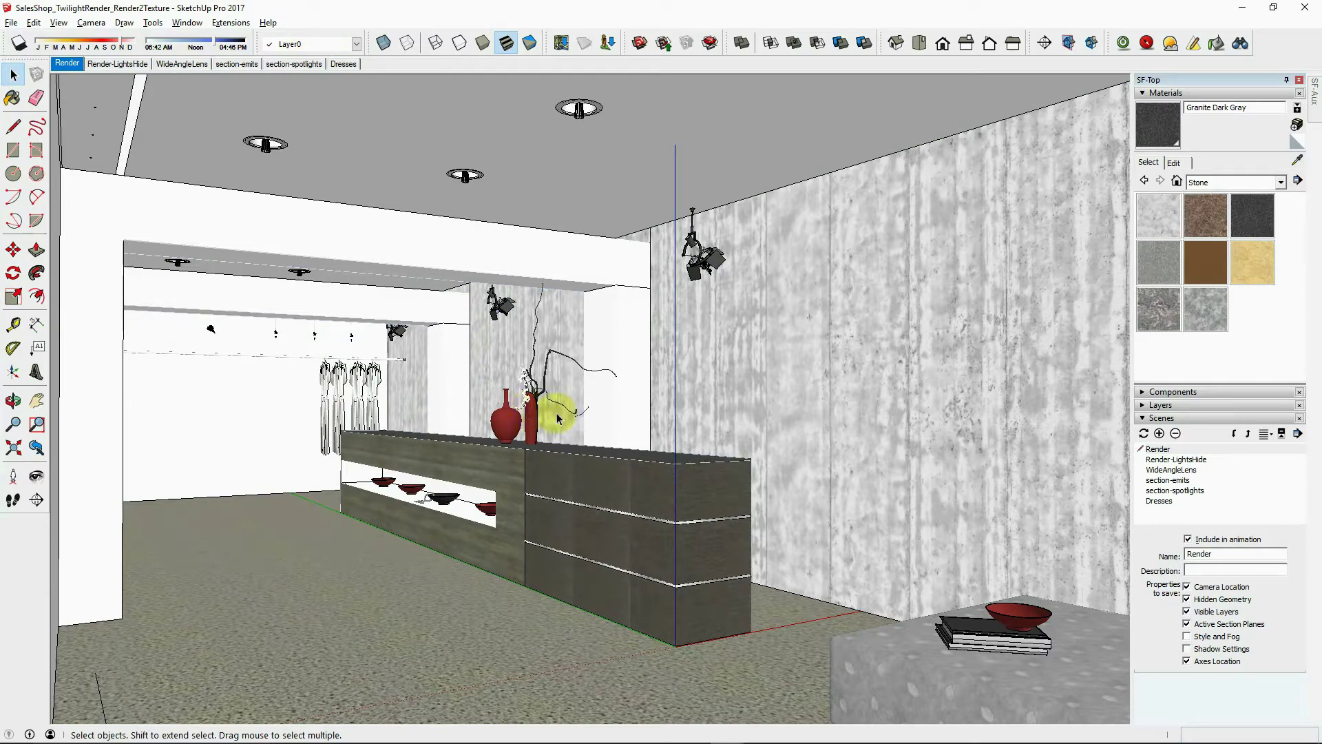
{"action": "left_click", "coordinate": [724, 357]}
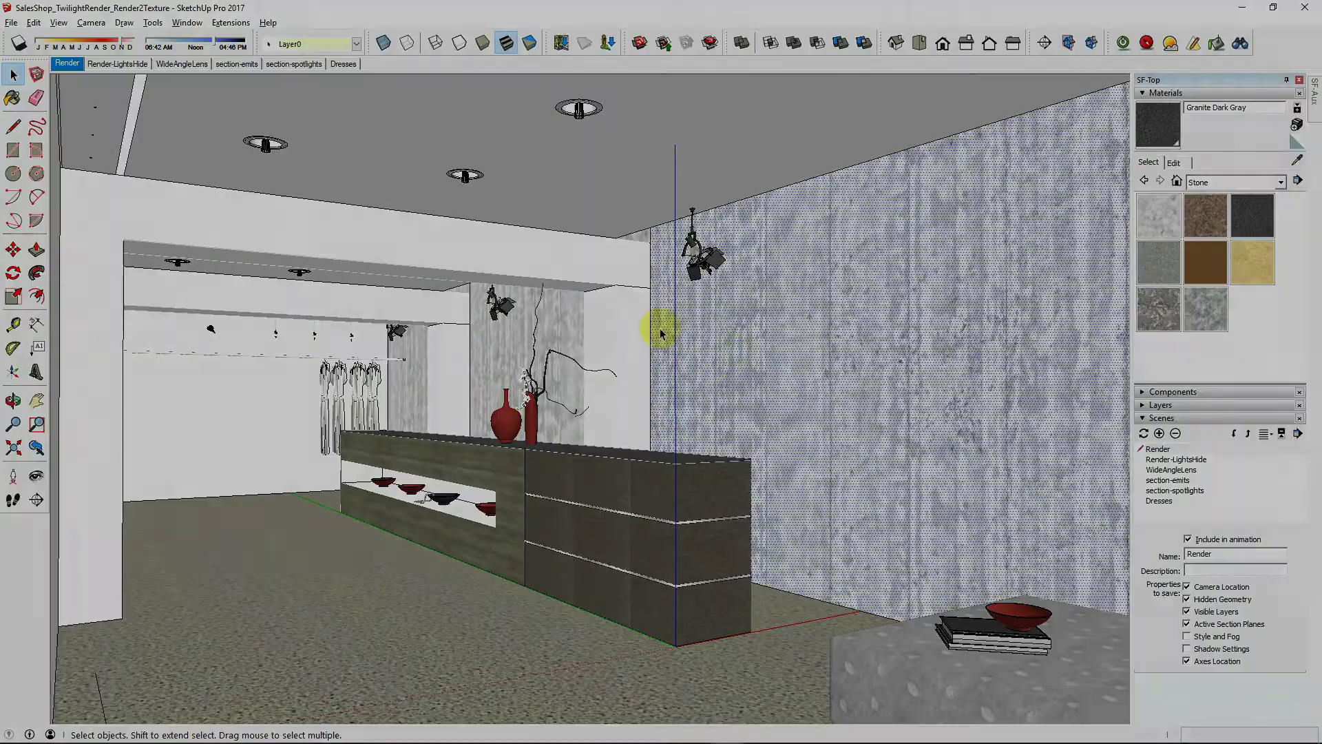
Step: Select the ceiling and floor faces to check how they are built and restore the Render scene's view
{"action": "left_click", "coordinate": [96, 98]}
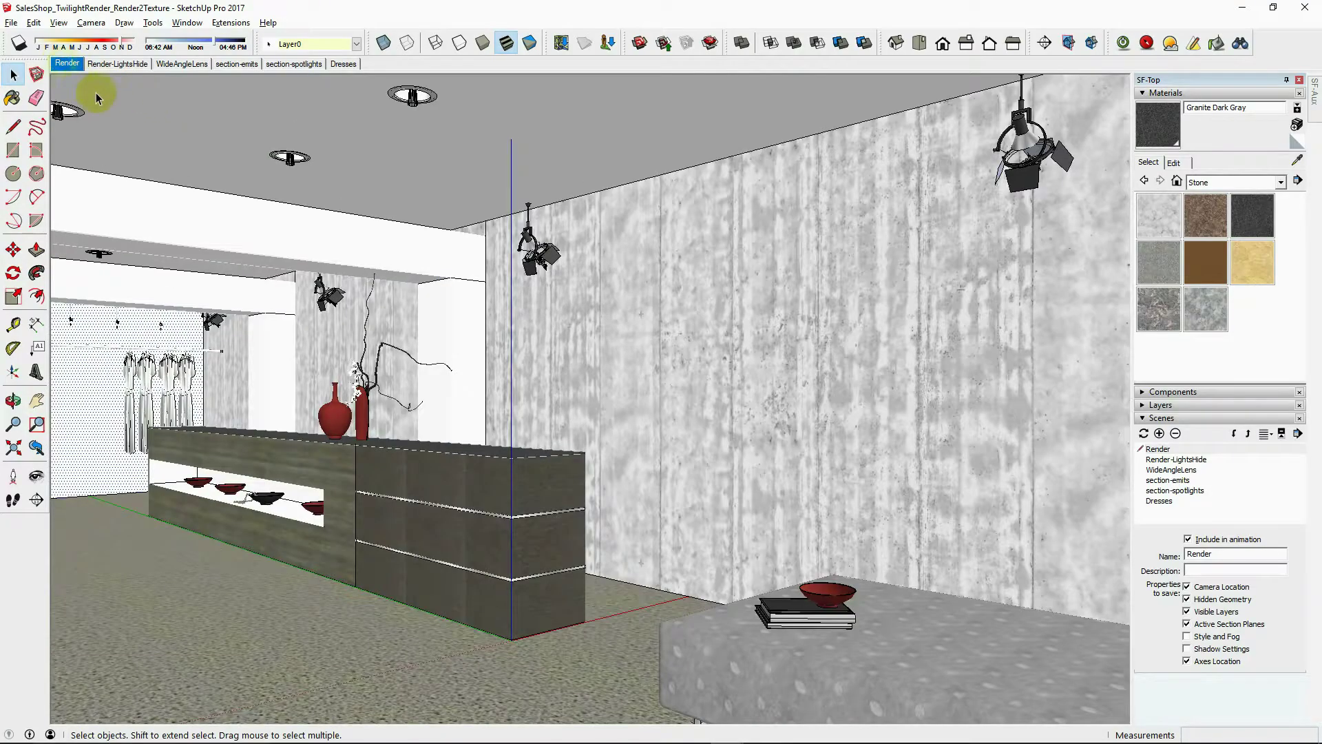
{"action": "left_click", "coordinate": [96, 98]}
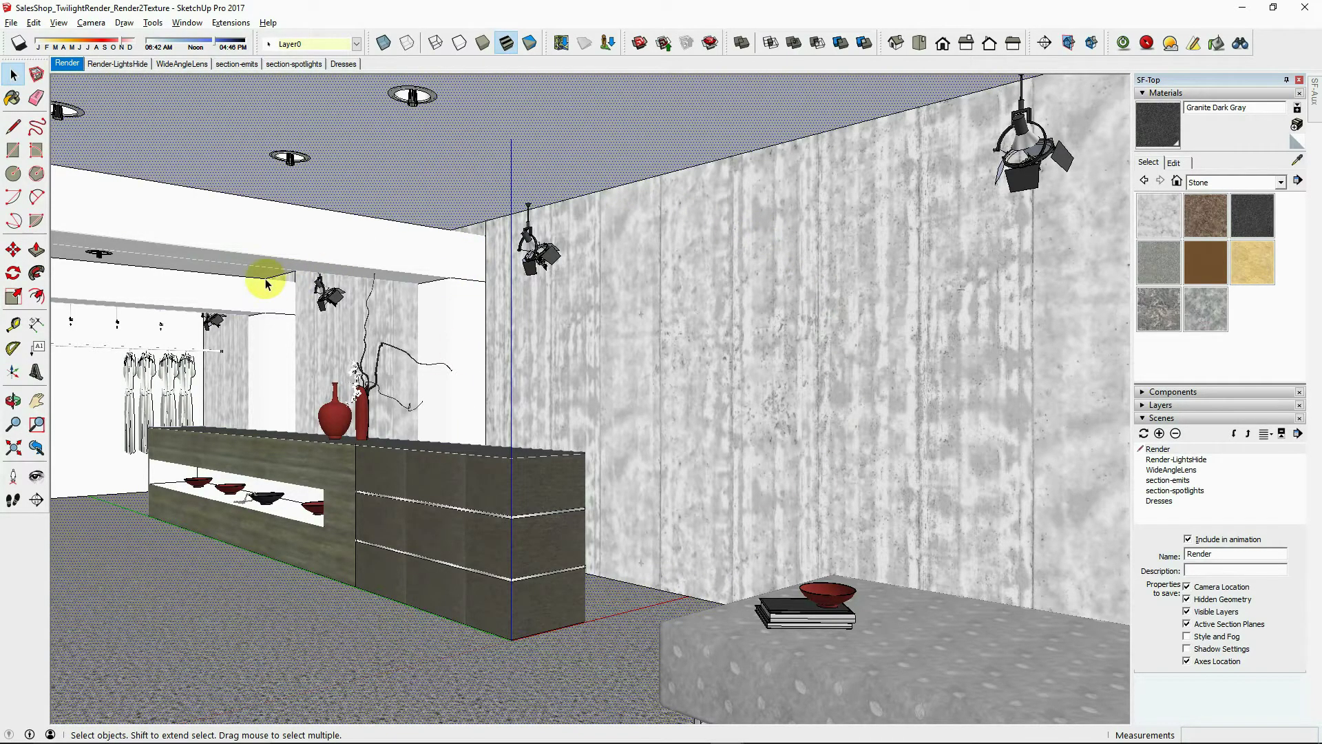
{"action": "scroll", "coordinate": [265, 284], "scroll_direction": "up", "scroll_amount": 3}
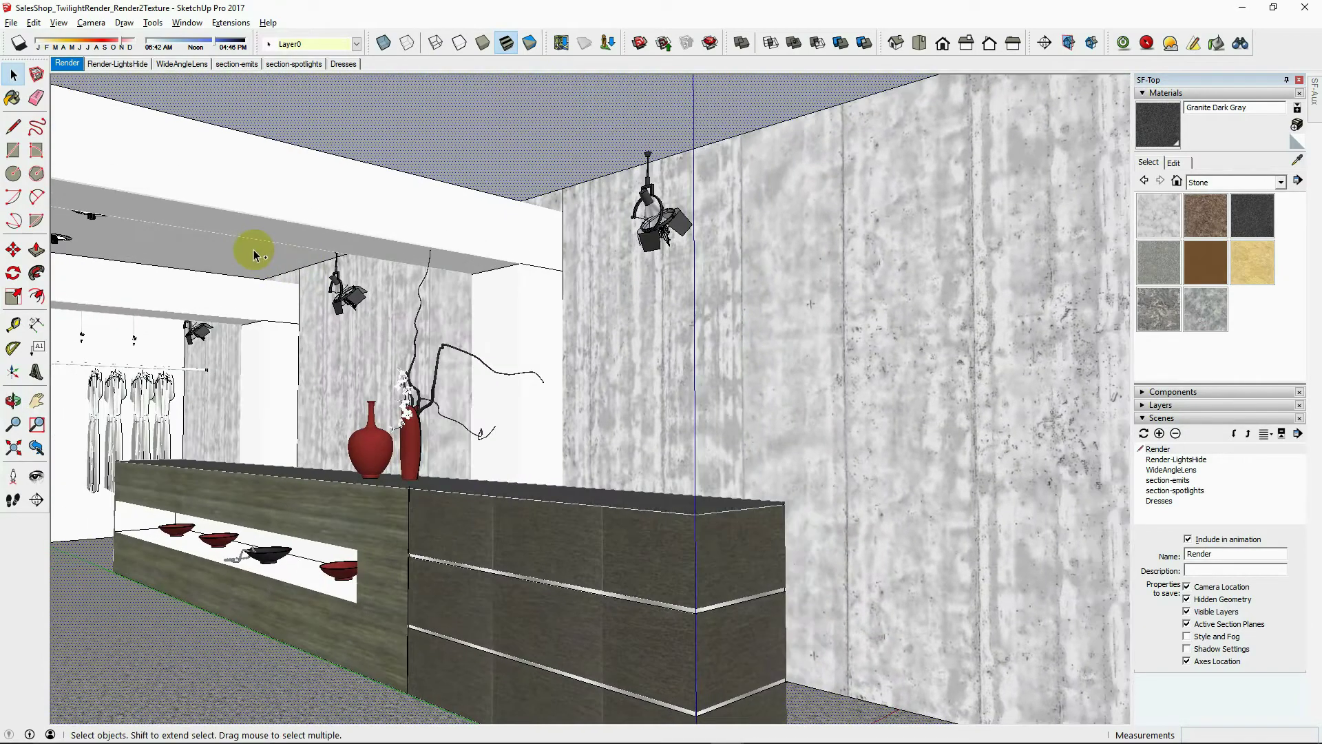
{"action": "middle_click_drag", "start_coordinate": [507, 413], "coordinate": [463, 430]}
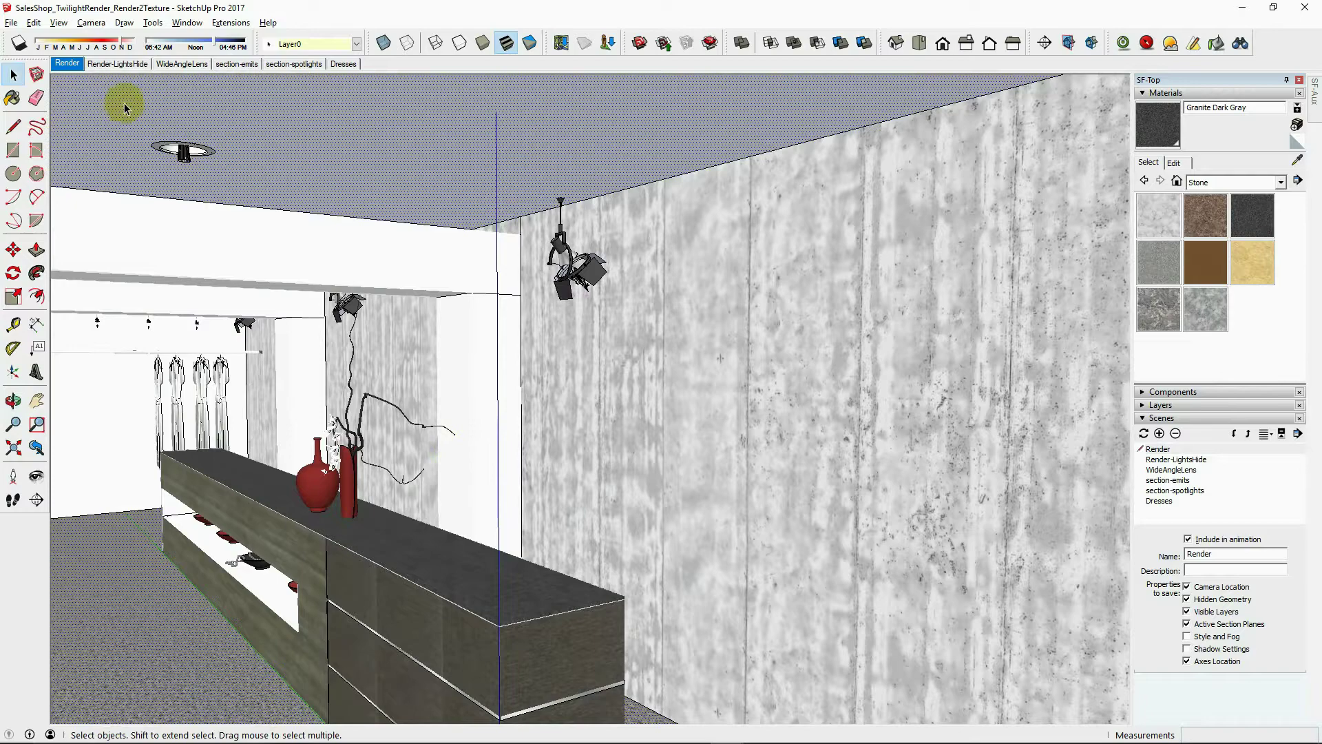
{"action": "left_click", "coordinate": [67, 64]}
Step: Open Twilight Render V2's Render to Texture tool and choose the advanced Alternative_AA preset 04a. Medium_AA1(standard)
{"action": "left_click", "coordinate": [229, 23]}
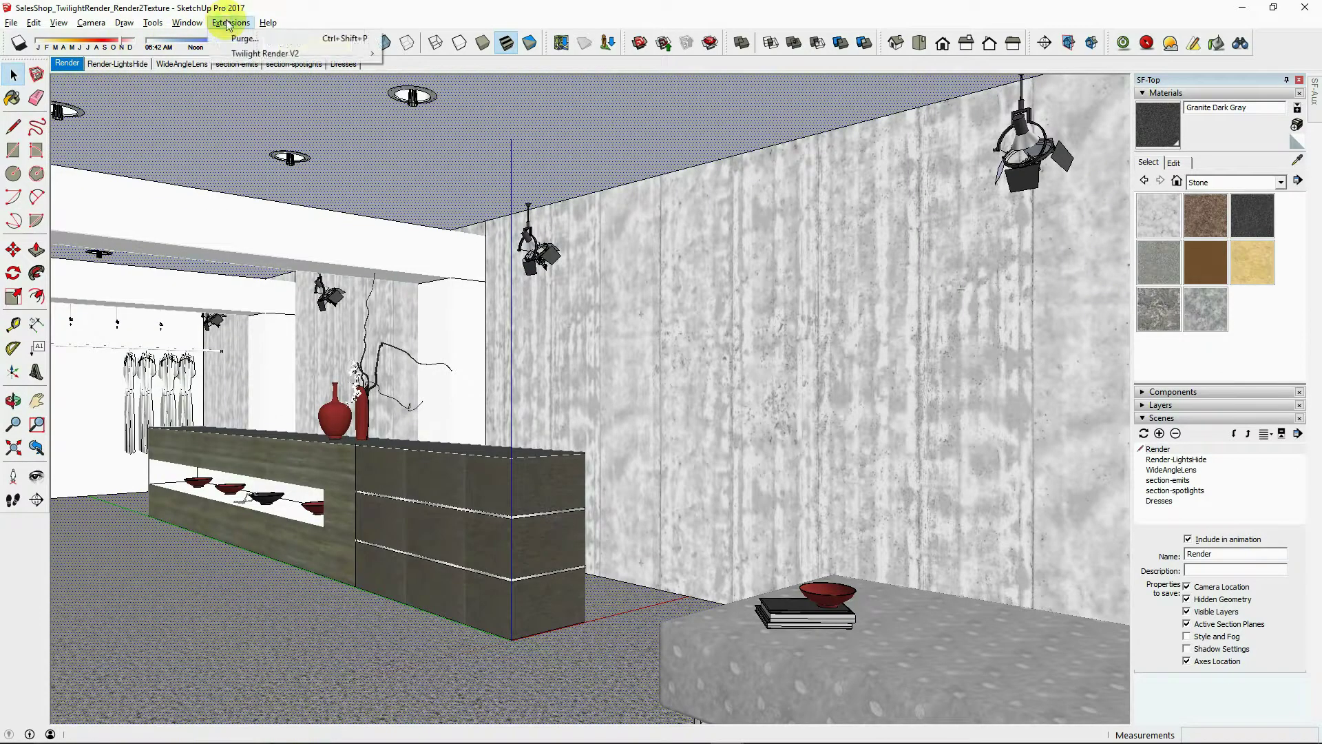
{"action": "mouse_move", "coordinate": [337, 53]}
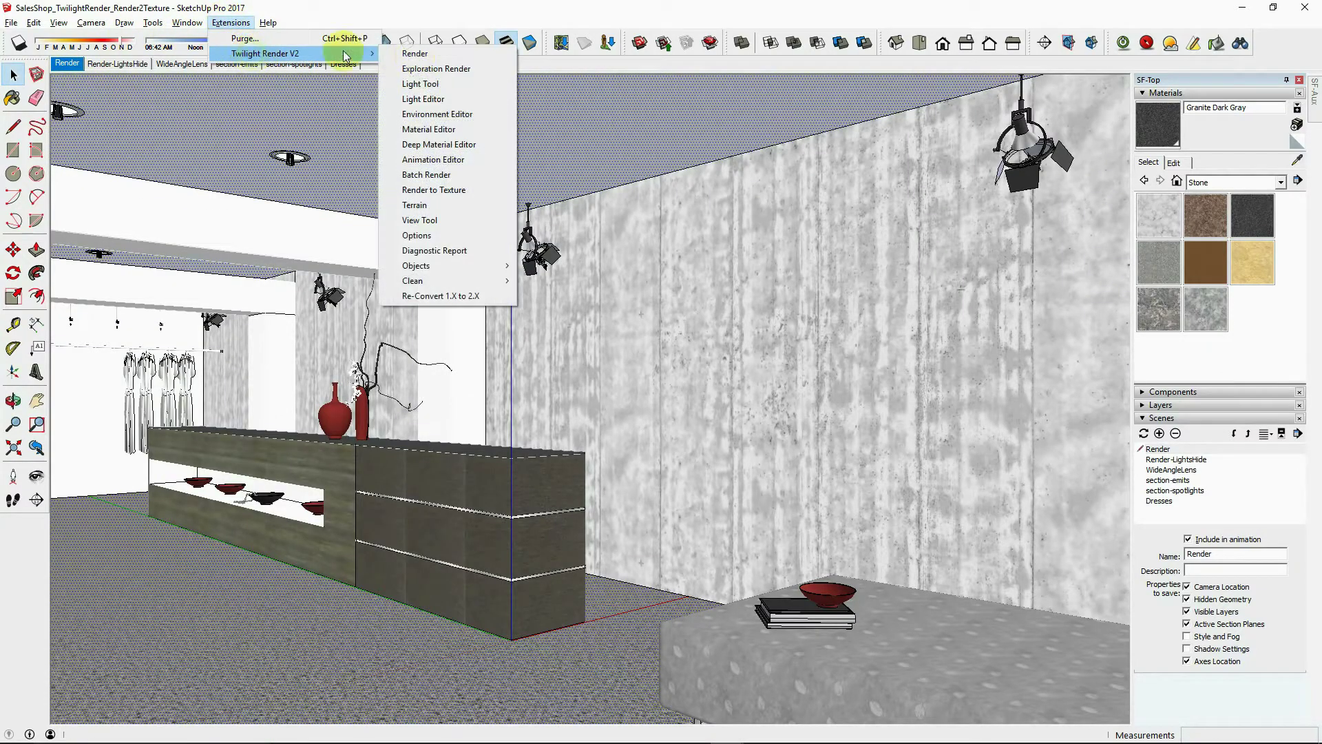
{"action": "left_click", "coordinate": [441, 190]}
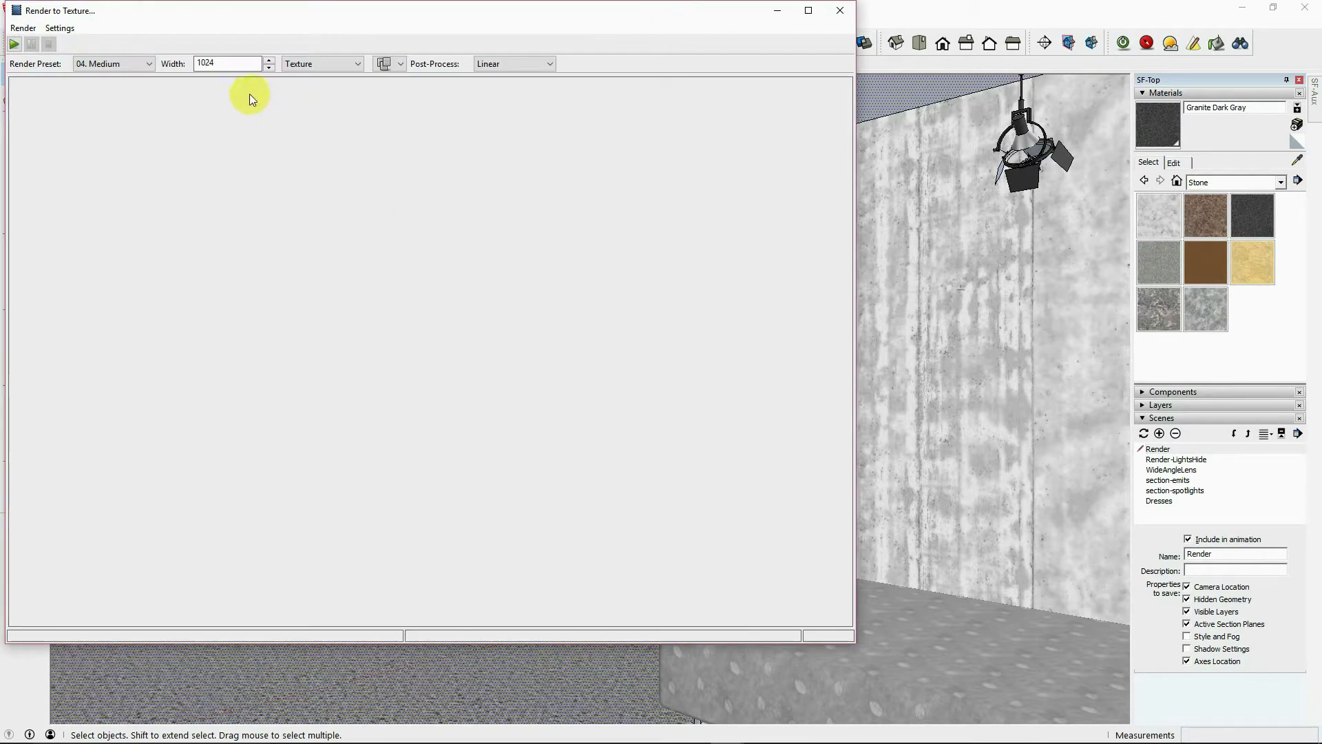
{"action": "left_click", "coordinate": [118, 64]}
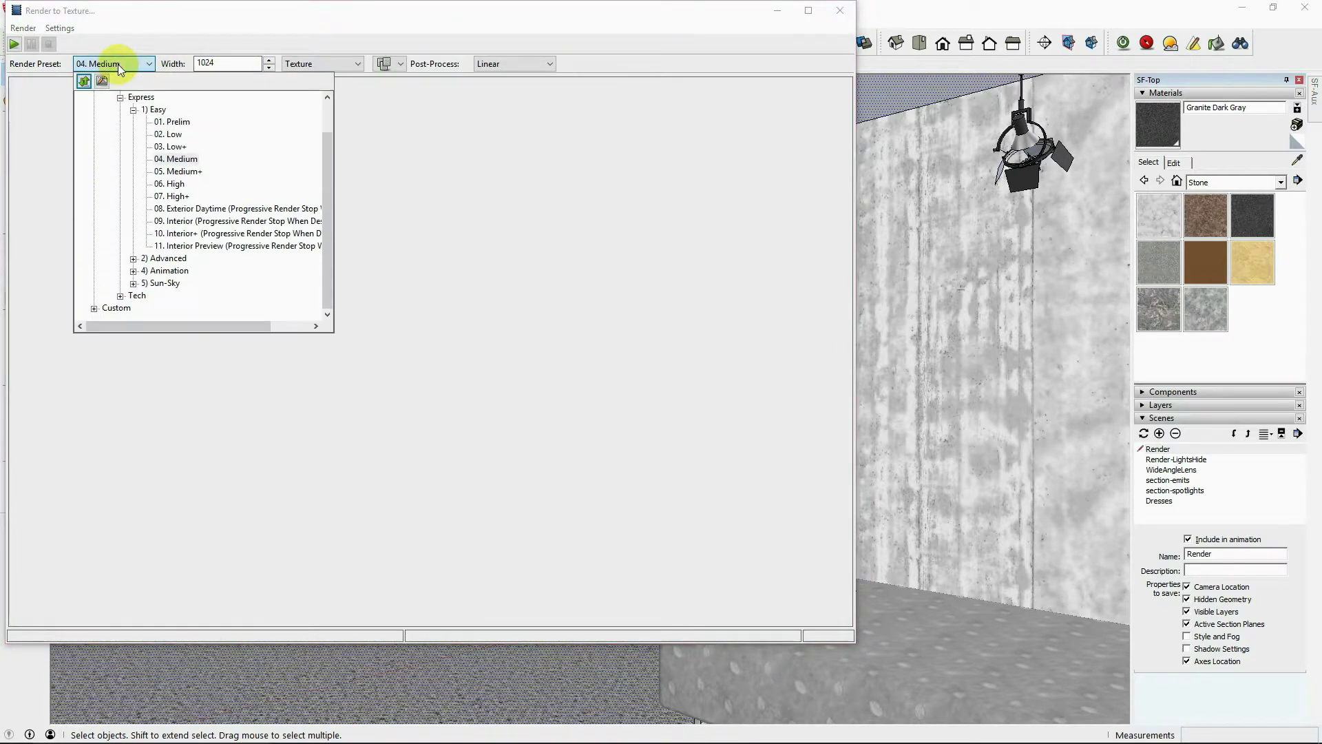
{"action": "left_click", "coordinate": [134, 260]}
{"action": "left_click", "coordinate": [146, 234]}
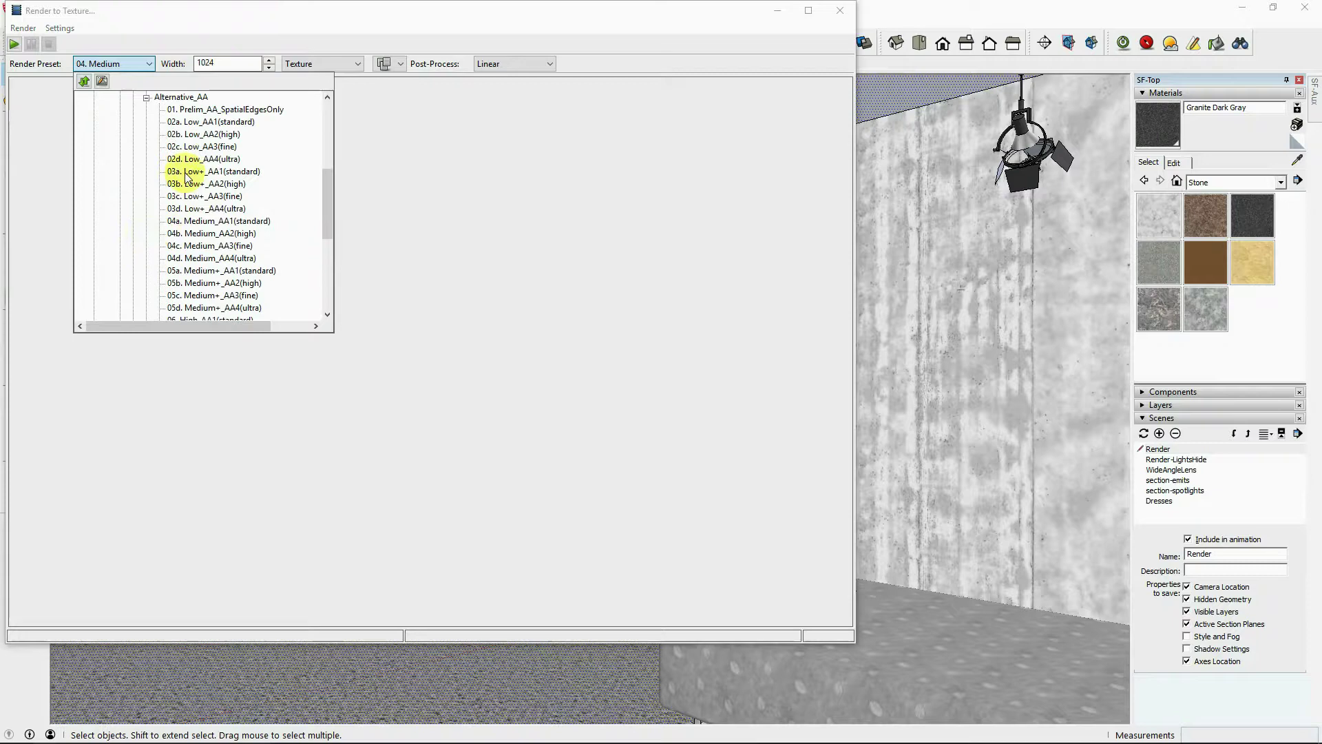
{"action": "left_click", "coordinate": [196, 221]}
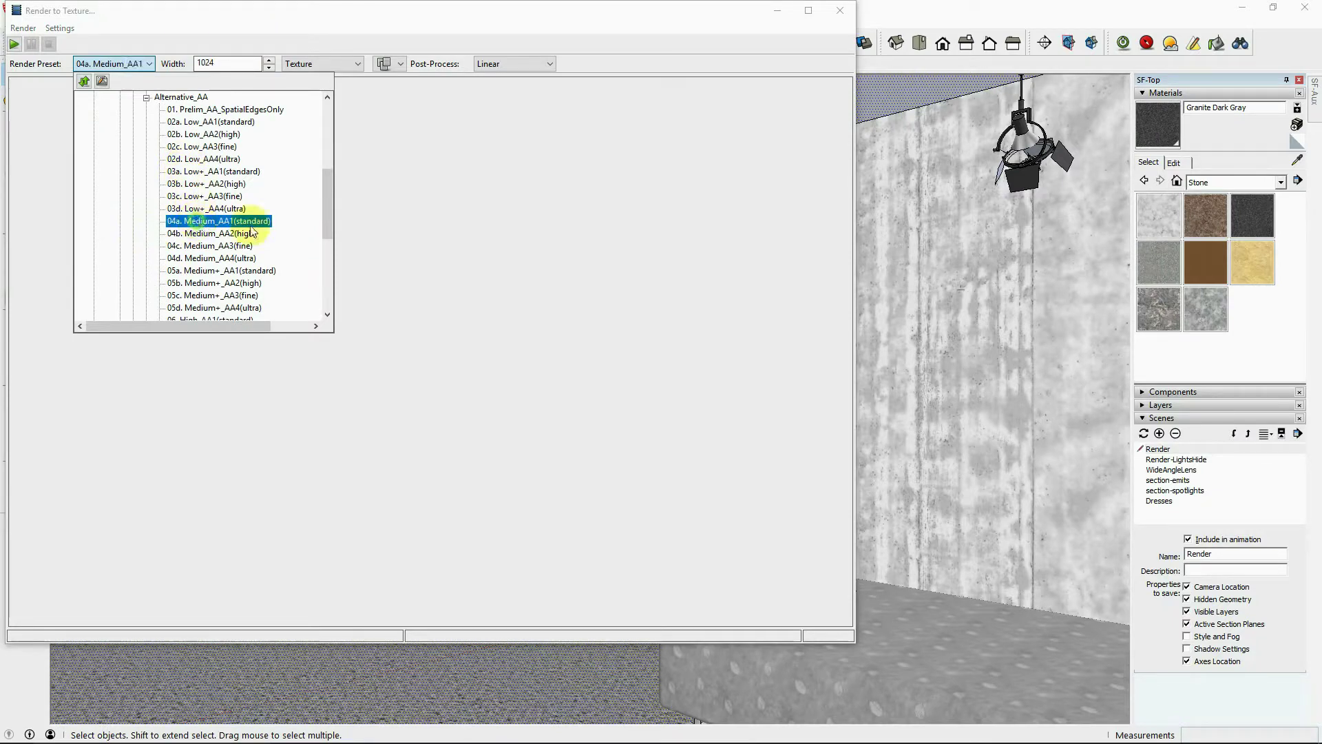
{"action": "left_click", "coordinate": [511, 269]}
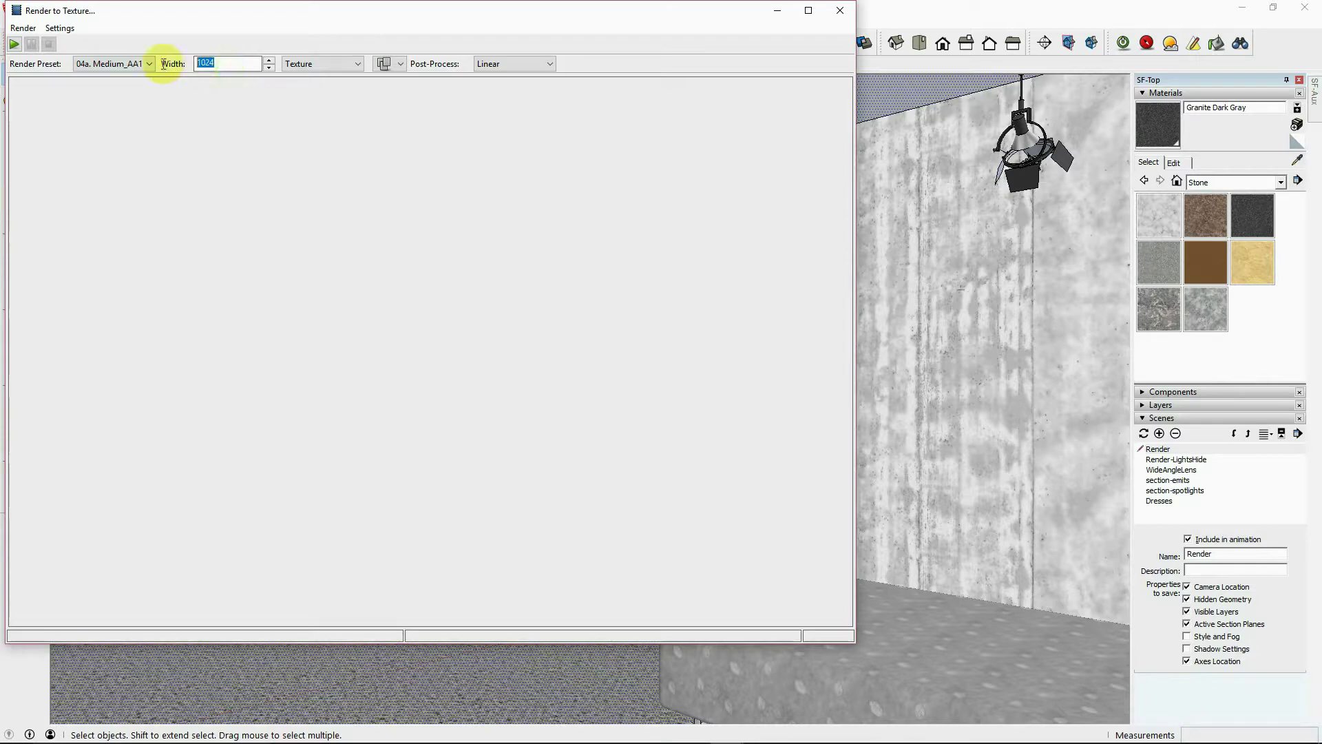
Step: Start the texture render at a width of 1024 and move its window over to uncover part of the model
{"action": "double_click", "coordinate": [230, 66]}
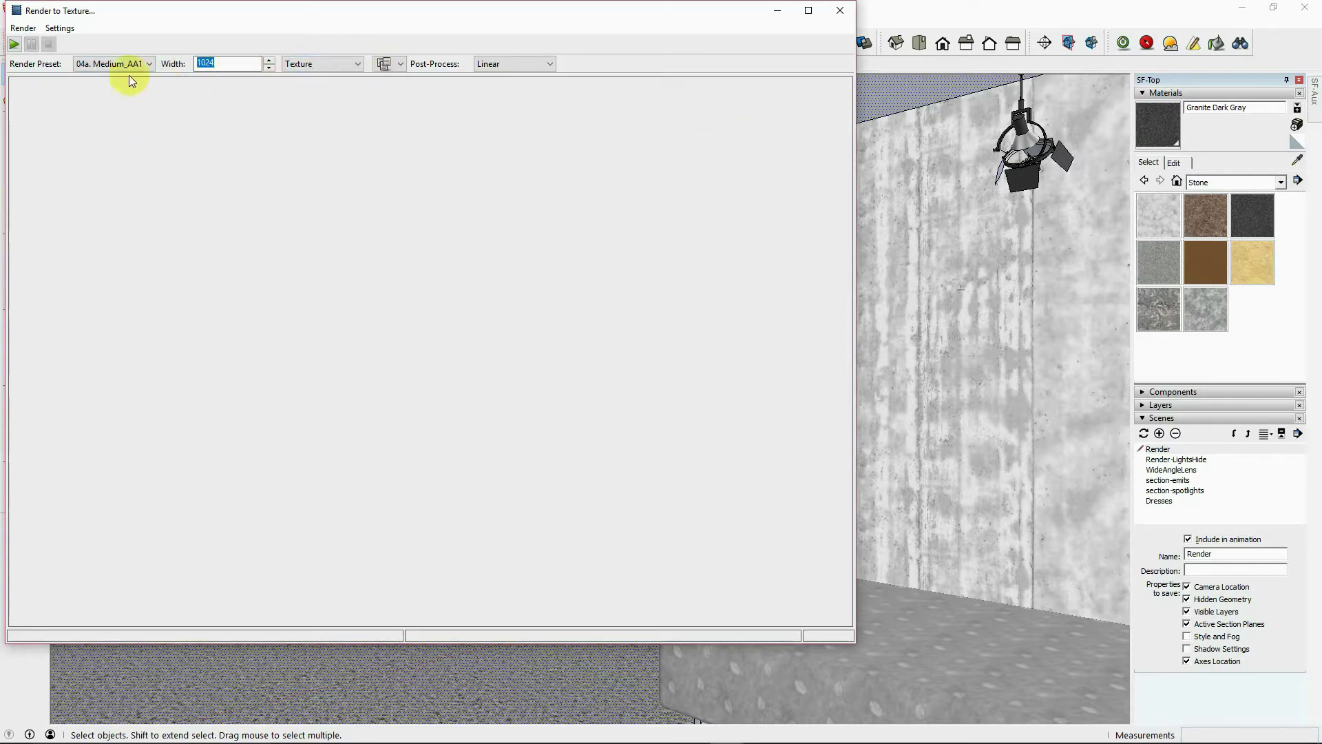
{"action": "left_click", "coordinate": [14, 44]}
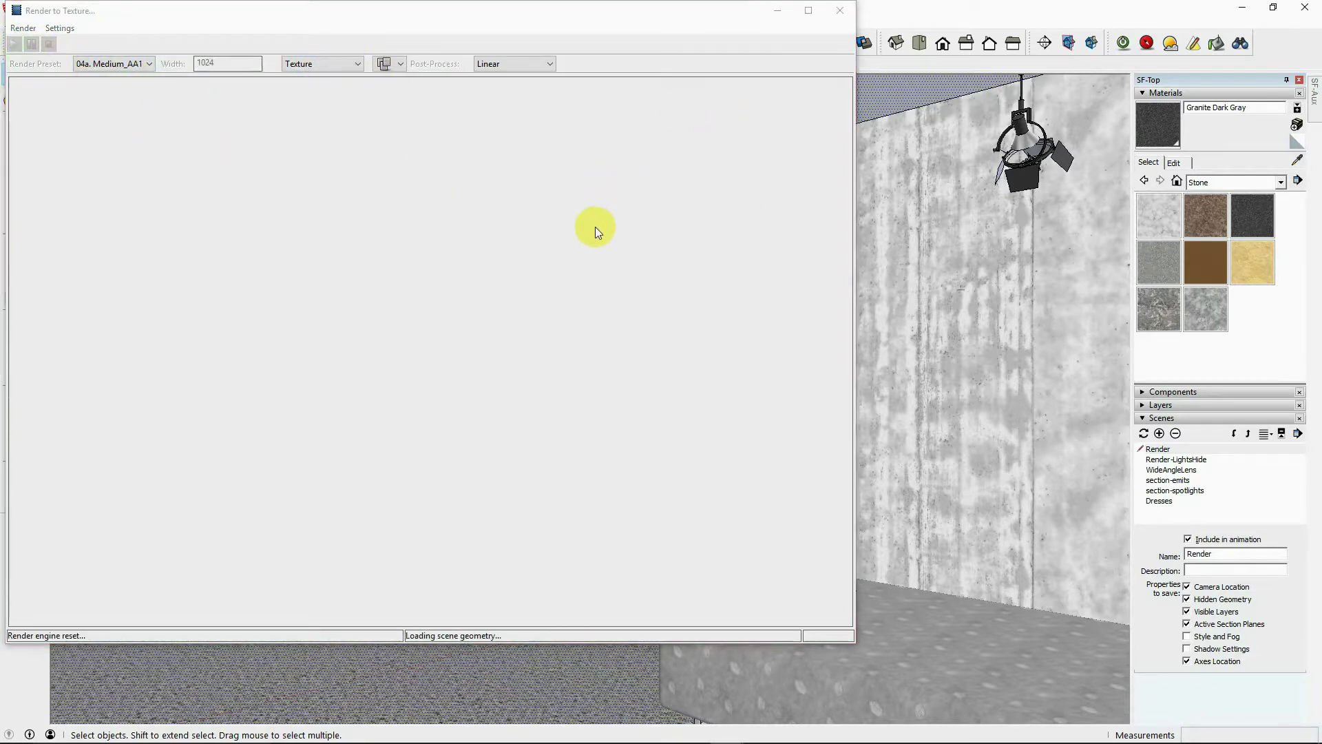
{"action": "left_click", "coordinate": [555, 6]}
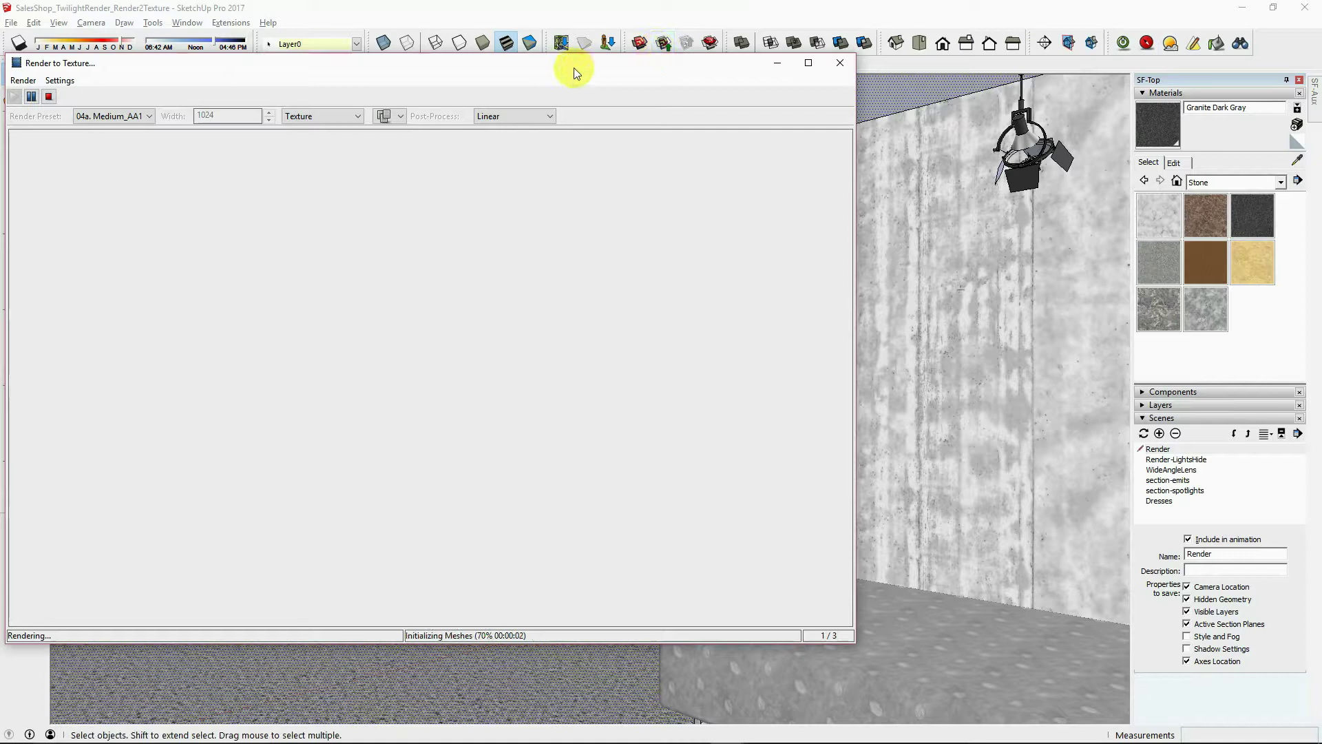
{"action": "left_click_drag", "start_coordinate": [567, 63], "coordinate": [720, 95]}
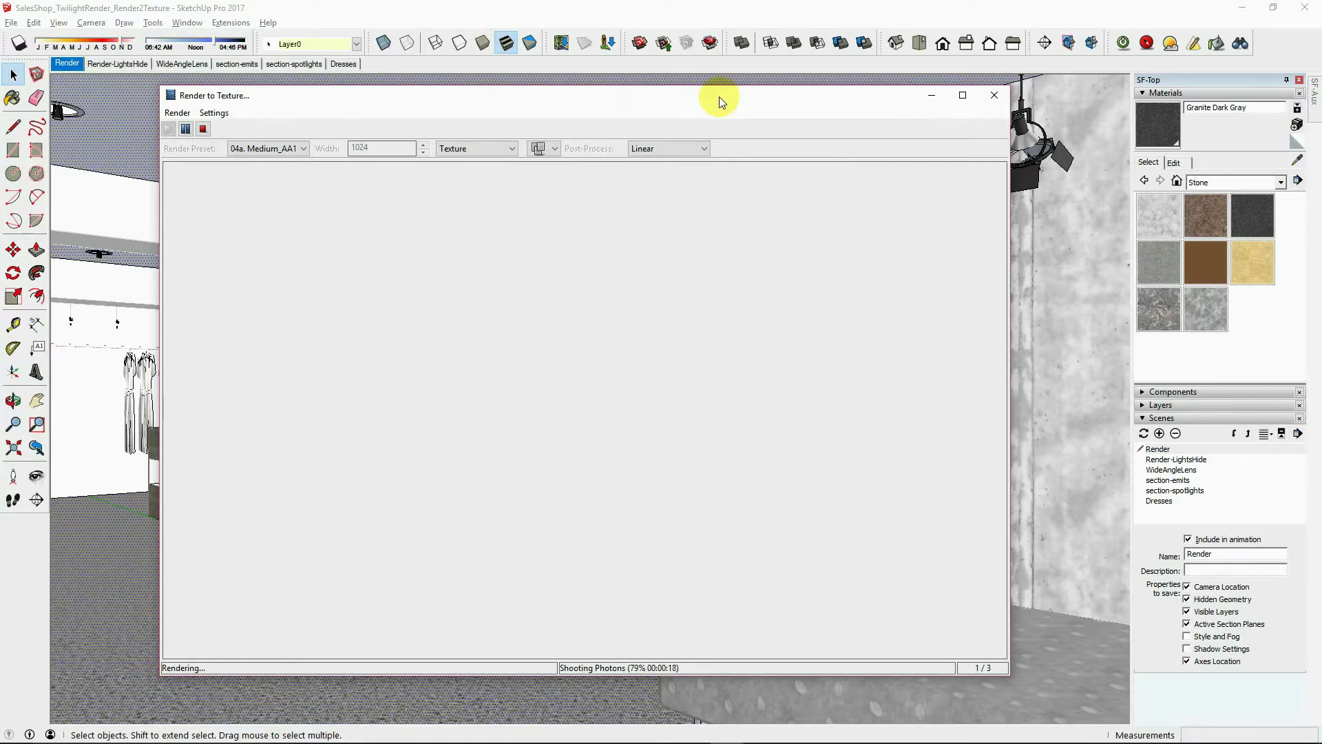
Step: Switch to the rendered shop model, try moving the spotlight above the counter about 57 cm along the concrete wall, and undo the move
{"action": "key", "text": "alt+Tab"}
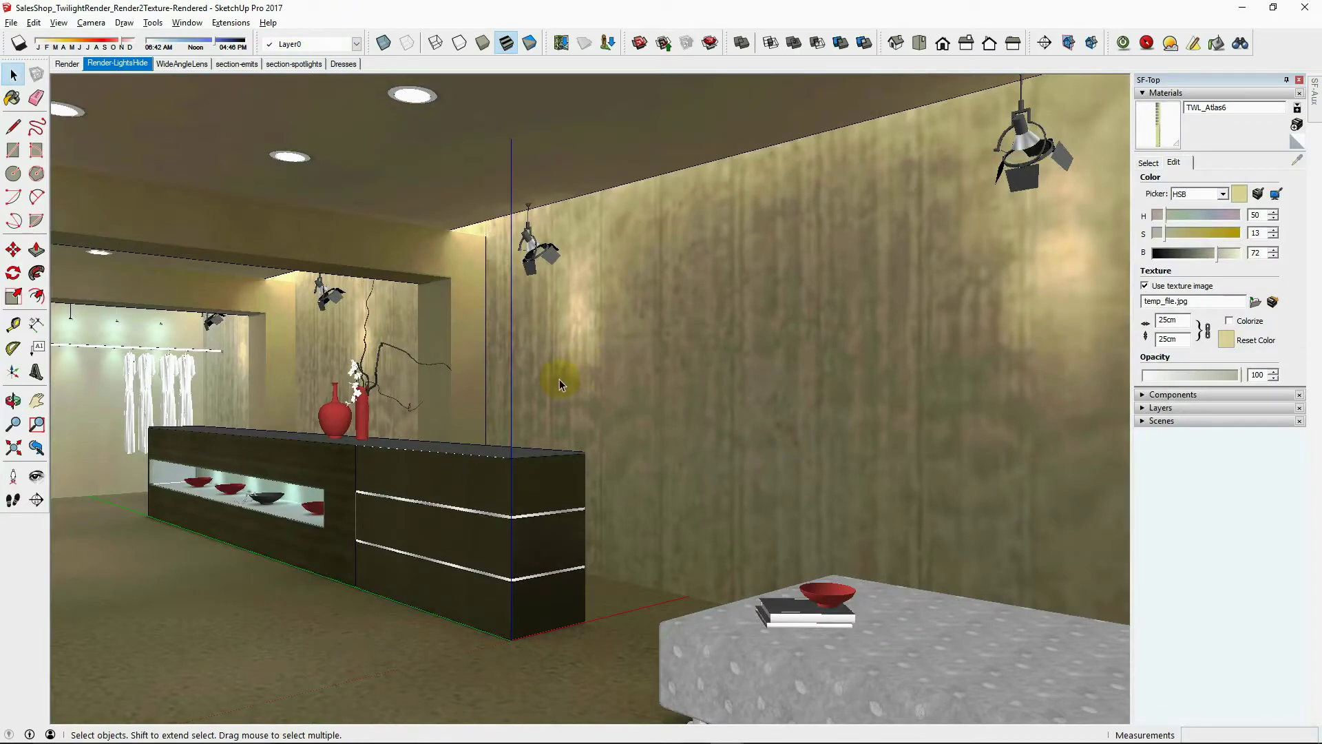
{"action": "scroll", "coordinate": [559, 378], "scroll_direction": "up", "scroll_amount": 3}
{"action": "scroll", "coordinate": [518, 186], "scroll_direction": "up", "scroll_amount": 1}
{"action": "left_click", "coordinate": [518, 186]}
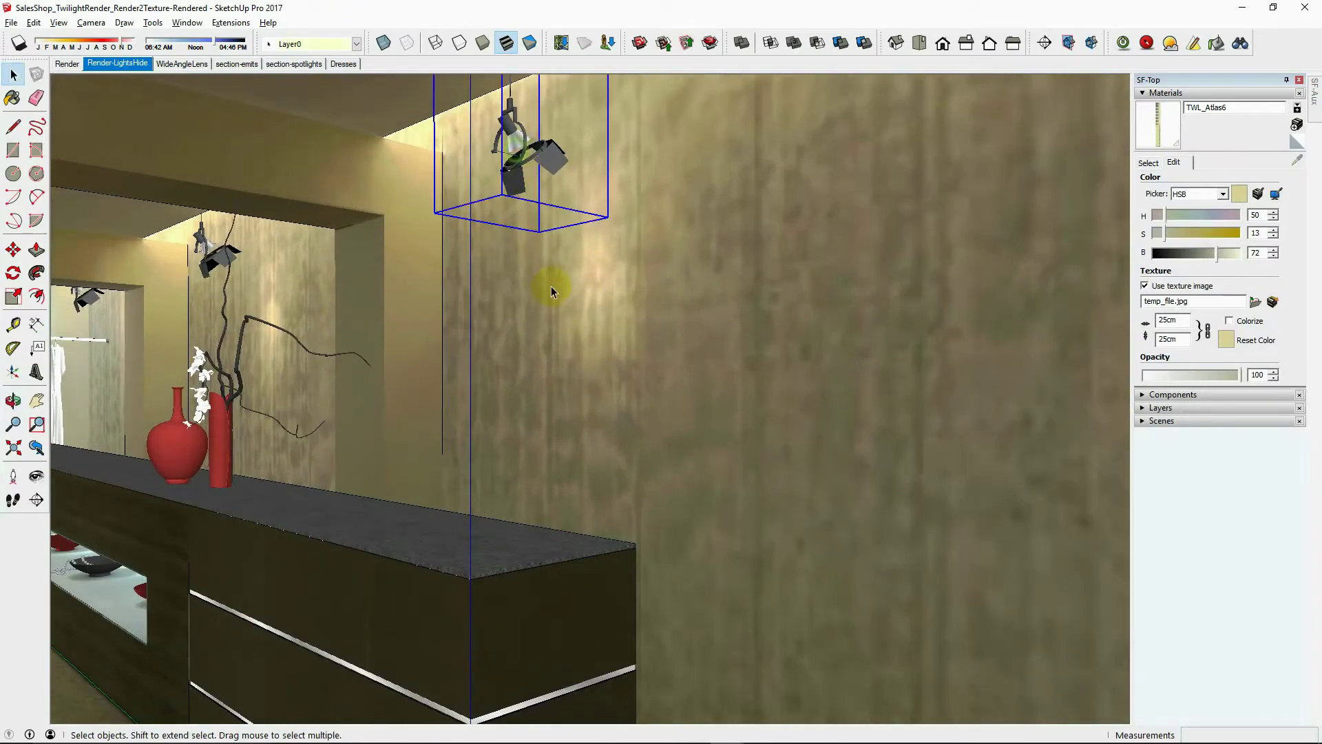
{"action": "scroll", "coordinate": [596, 316], "scroll_direction": "down", "scroll_amount": 1}
{"action": "key", "text": "m"}
{"action": "left_click", "coordinate": [630, 296]}
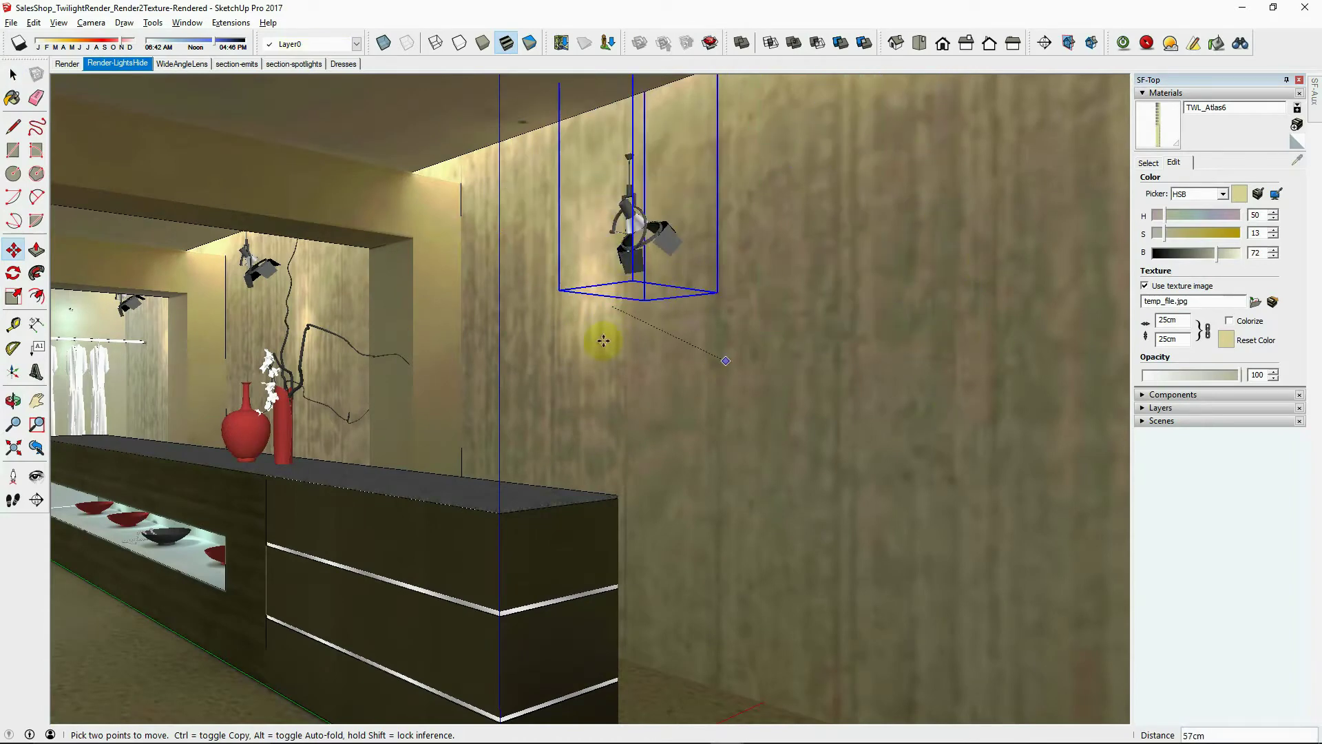
{"action": "key", "text": "space"}
{"action": "key", "text": "ctrl+z"}
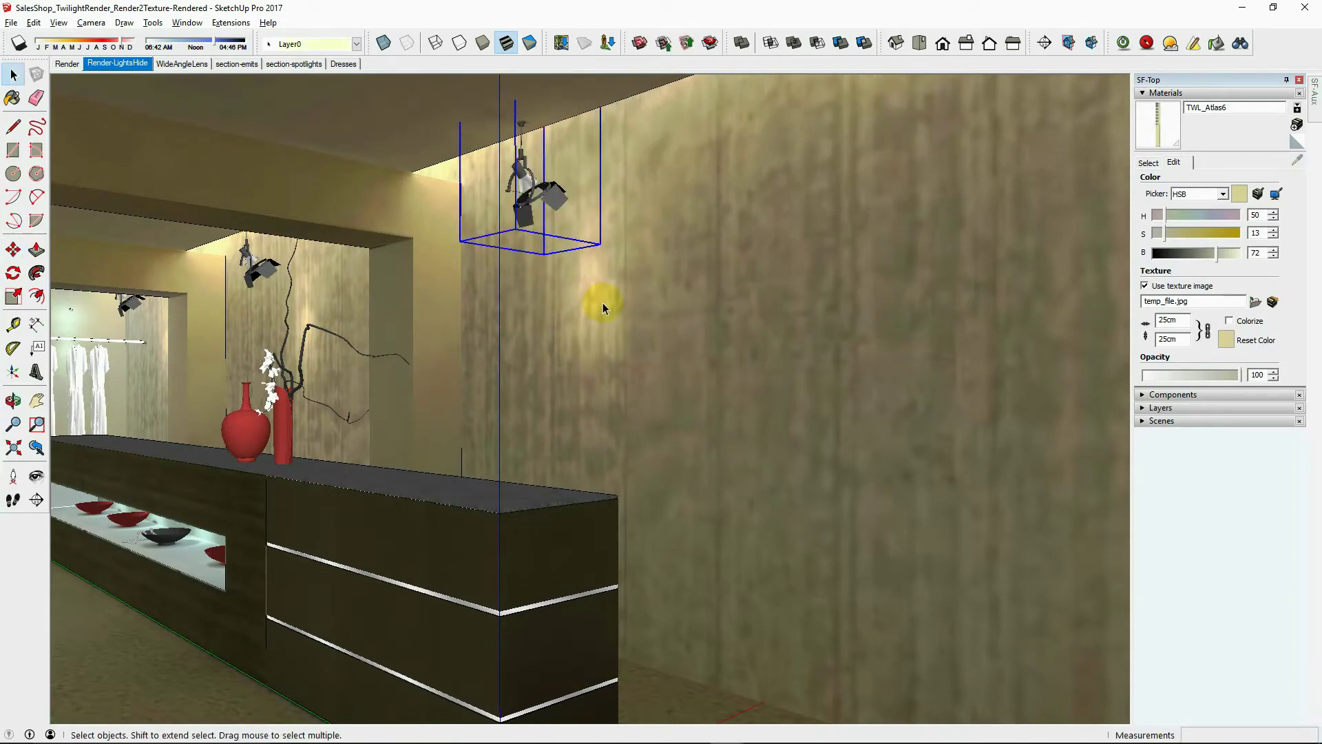
{"action": "key", "text": "Escape"}
Step: Return to the unrendered model to check the texture render's progress and reposition its window
{"action": "key", "text": "alt+Tab"}
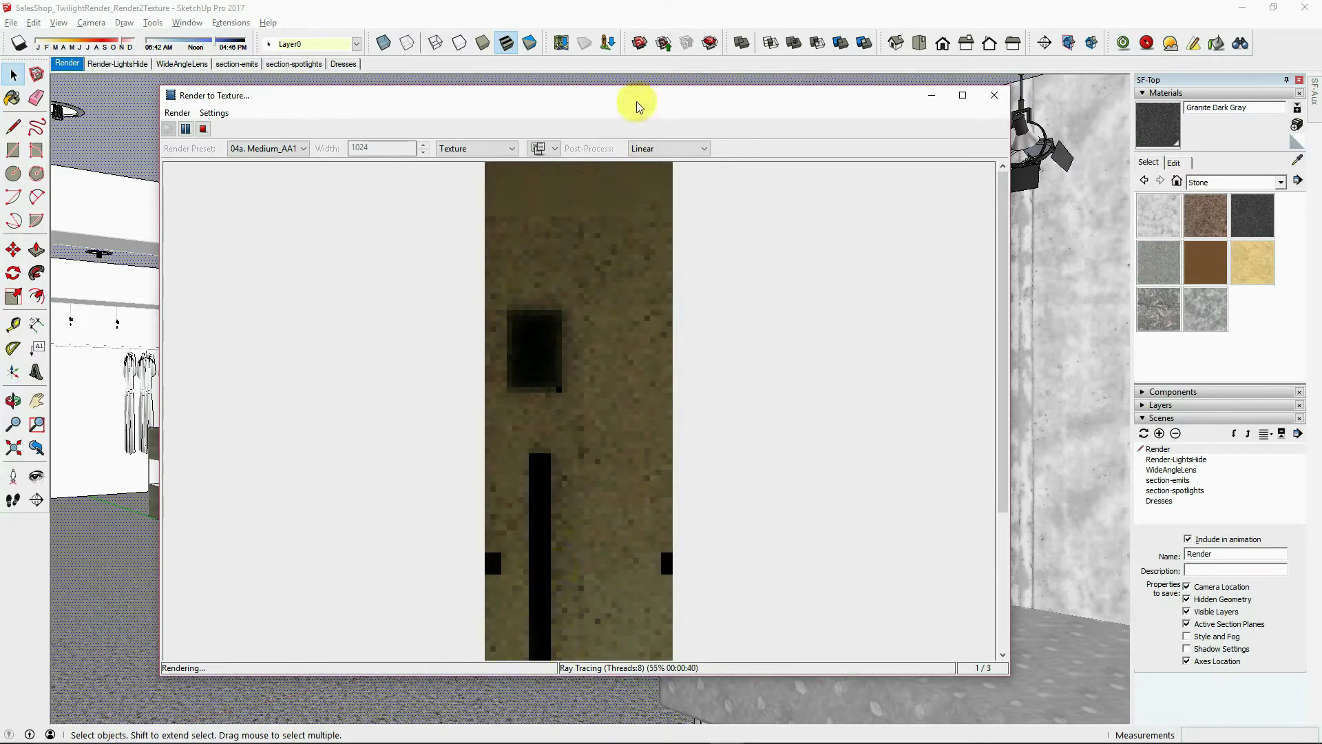
{"action": "left_click_drag", "start_coordinate": [613, 103], "coordinate": [566, 97]}
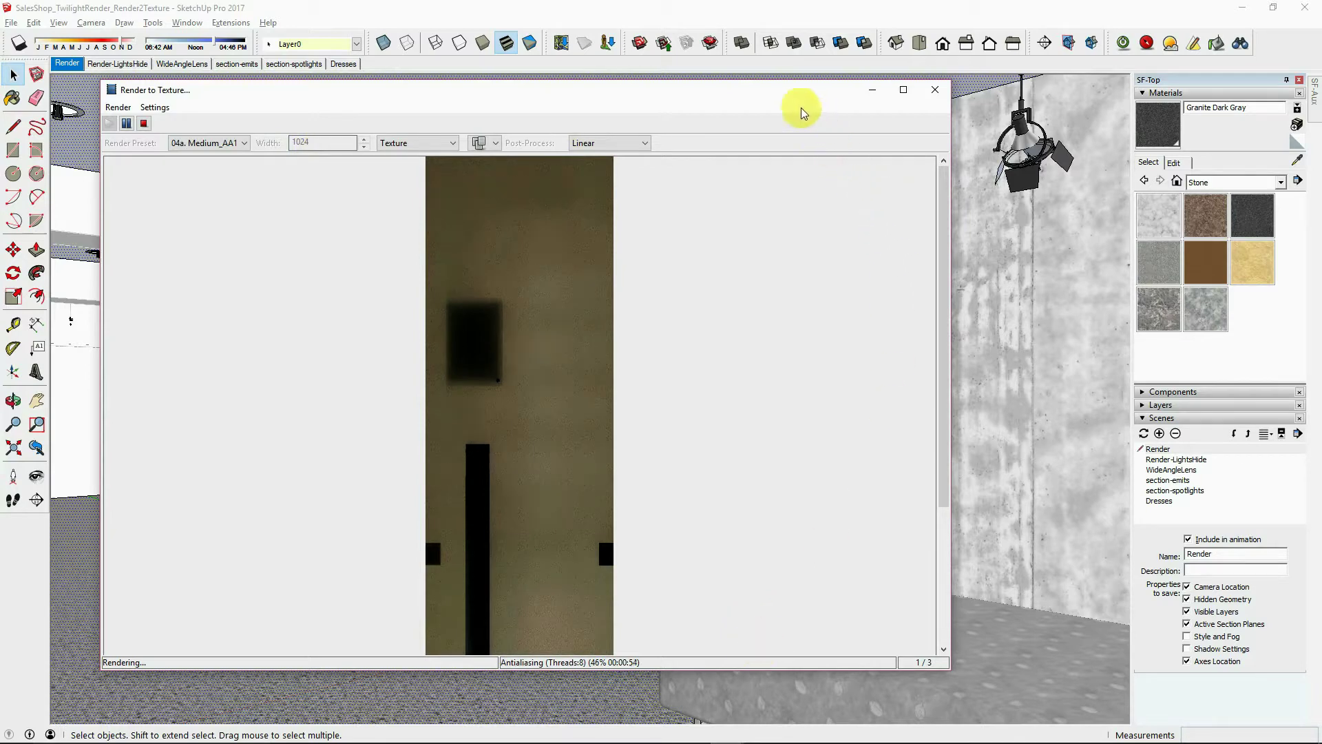
{"action": "left_click_drag", "start_coordinate": [792, 93], "coordinate": [842, 123]}
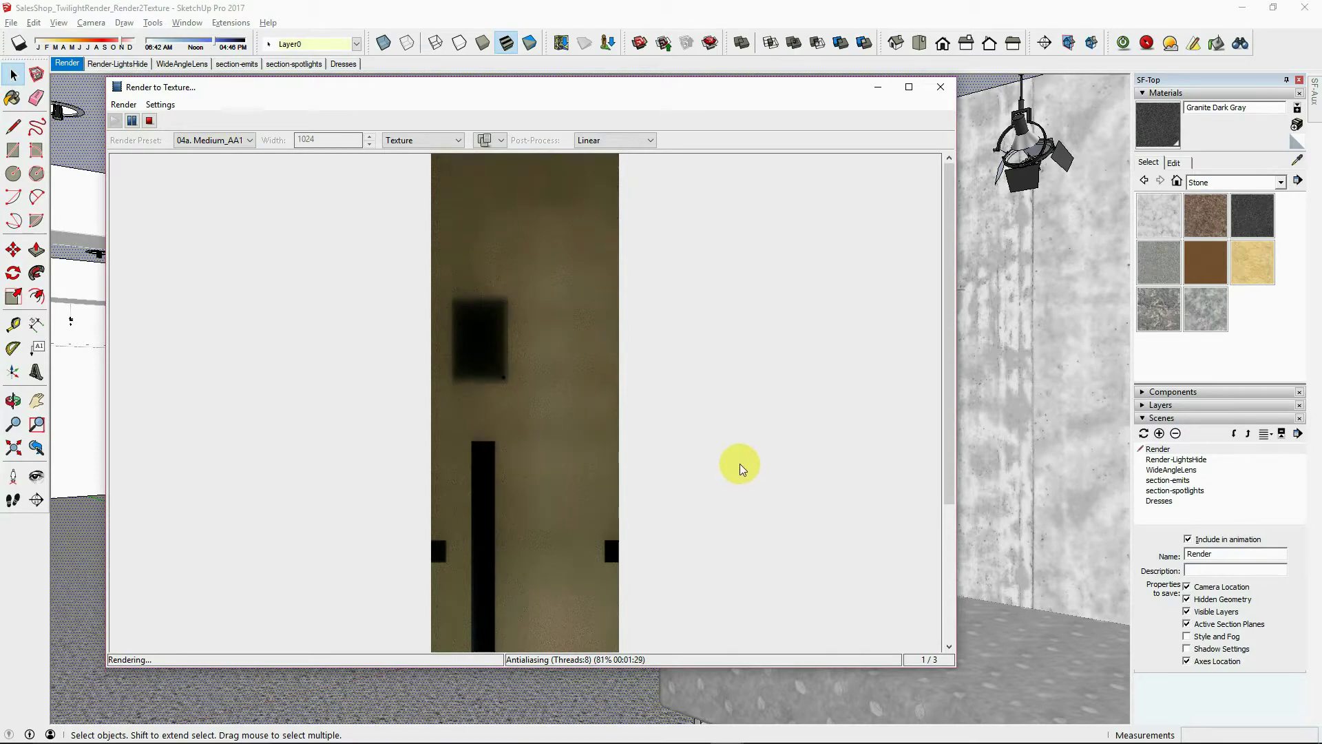
Step: Switch to the rendered model, walk through it to inspect the baked wall and counter lighting, and recall the Render-LightsHide scene
{"action": "key", "text": "alt+Tab"}
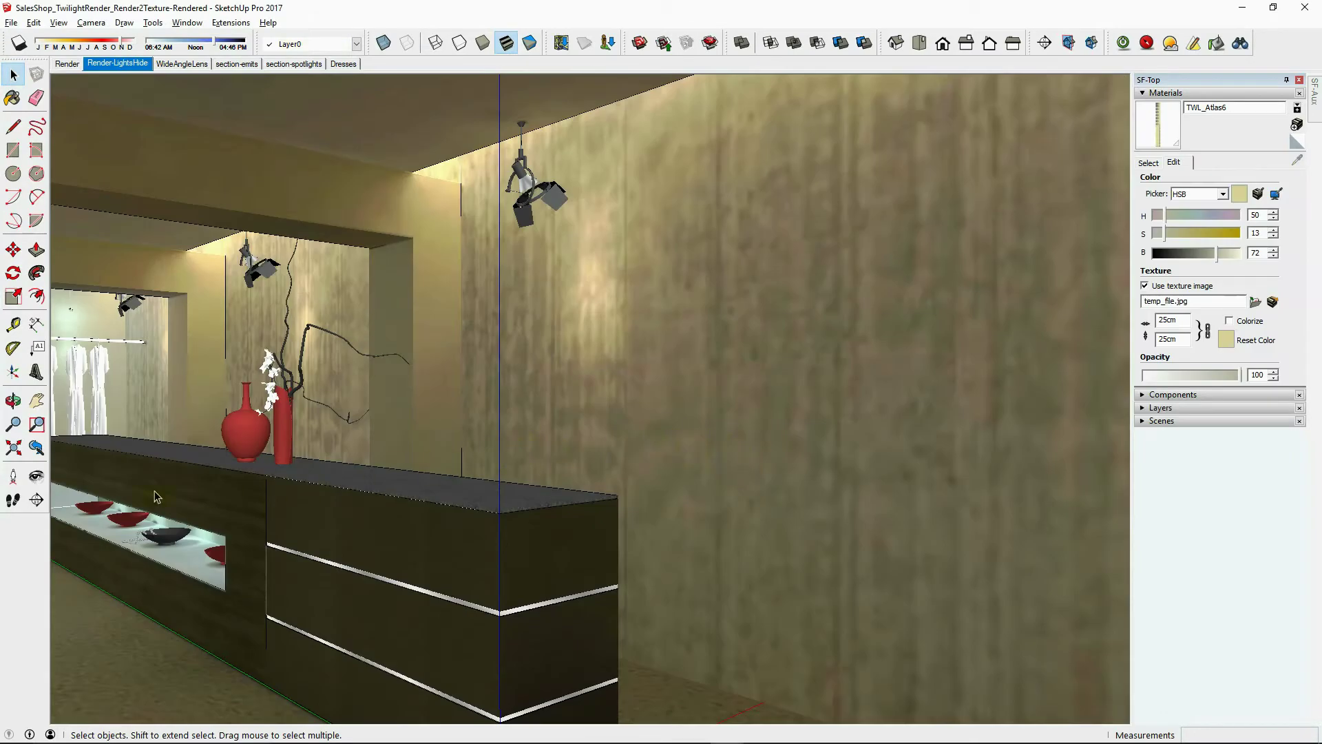
{"action": "left_click", "coordinate": [12, 499]}
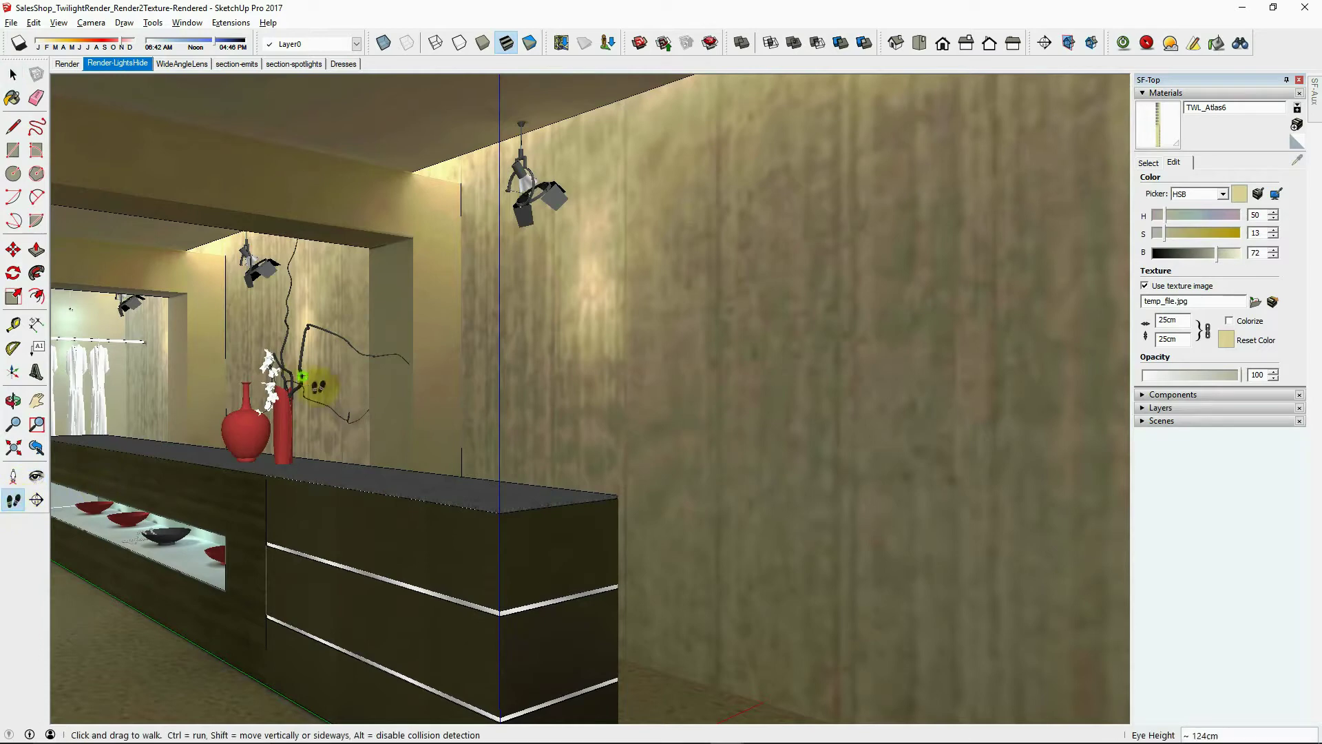
{"action": "left_click_drag", "start_coordinate": [302, 376], "coordinate": [649, 463]}
{"action": "left_click_drag", "start_coordinate": [668, 274], "coordinate": [371, 273]}
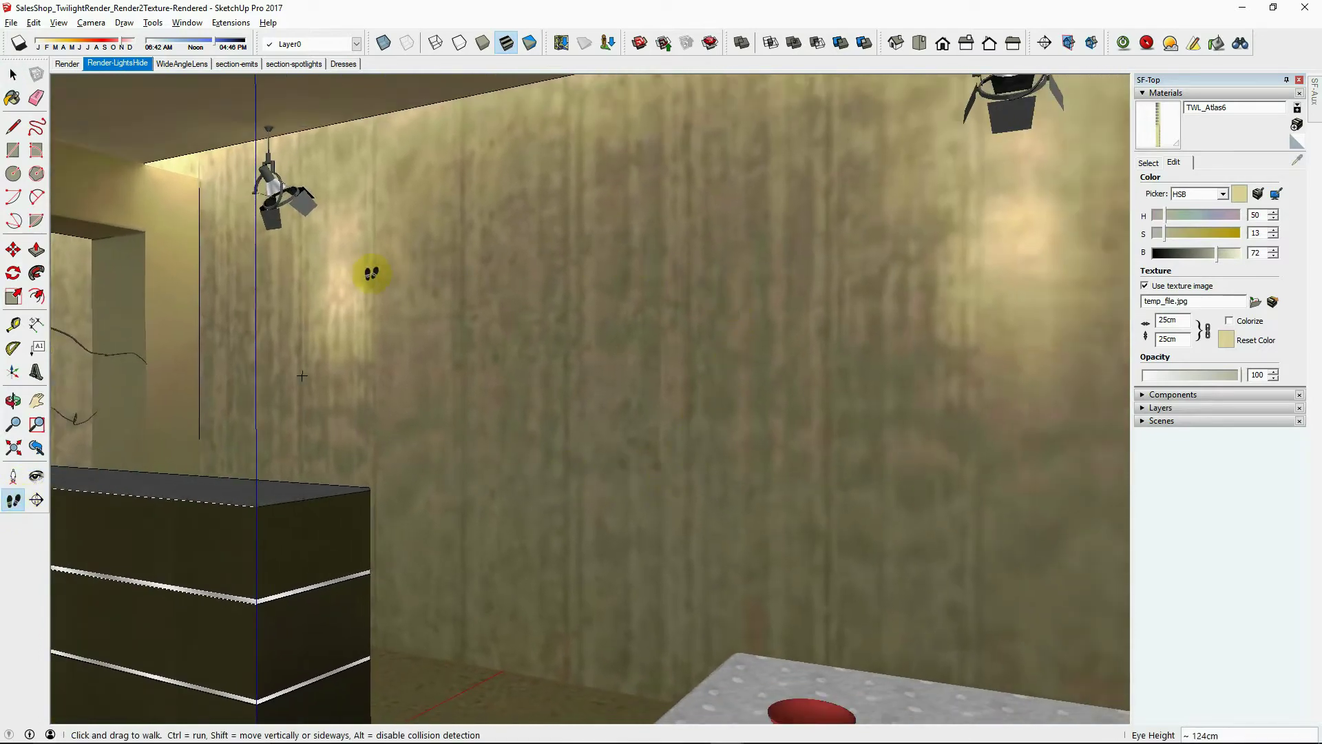
{"action": "left_click_drag", "start_coordinate": [512, 285], "coordinate": [477, 415]}
{"action": "left_click_drag", "start_coordinate": [370, 392], "coordinate": [908, 471]}
{"action": "left_click_drag", "start_coordinate": [757, 460], "coordinate": [711, 461]}
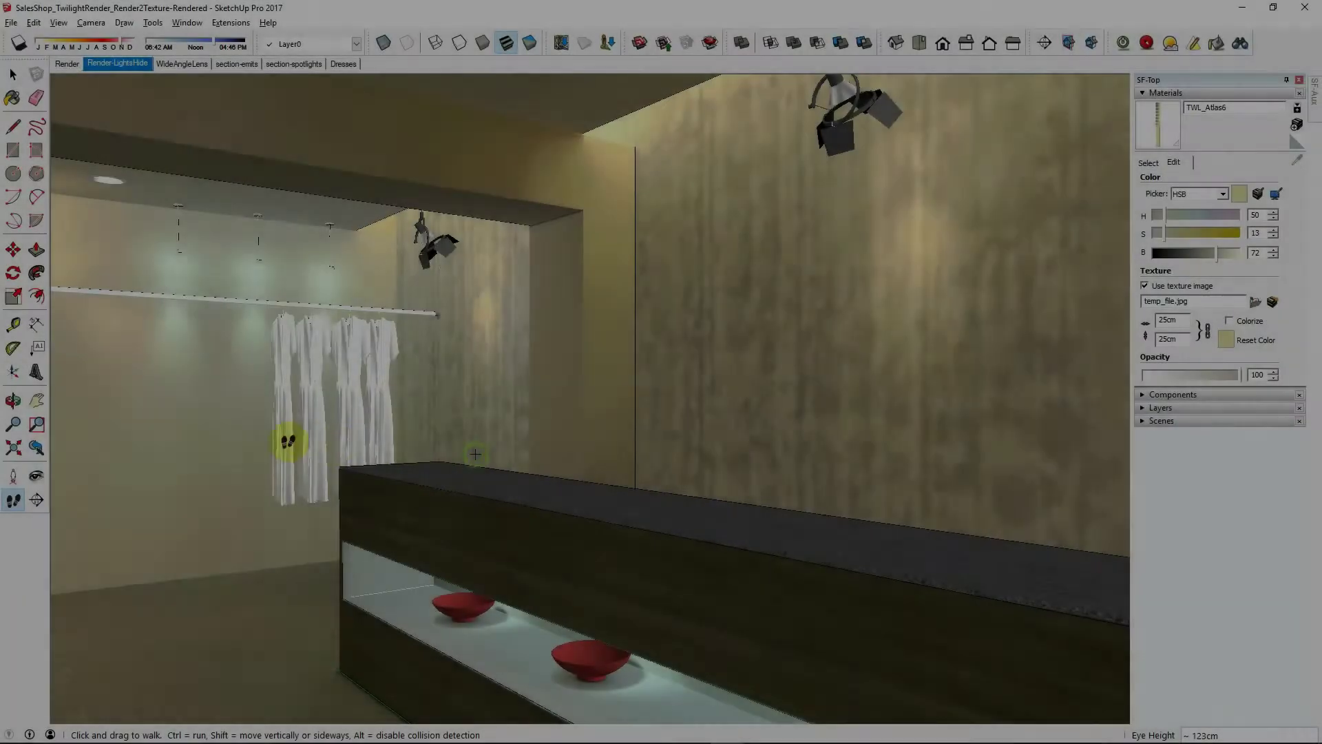
{"action": "left_click_drag", "start_coordinate": [287, 437], "coordinate": [146, 105]}
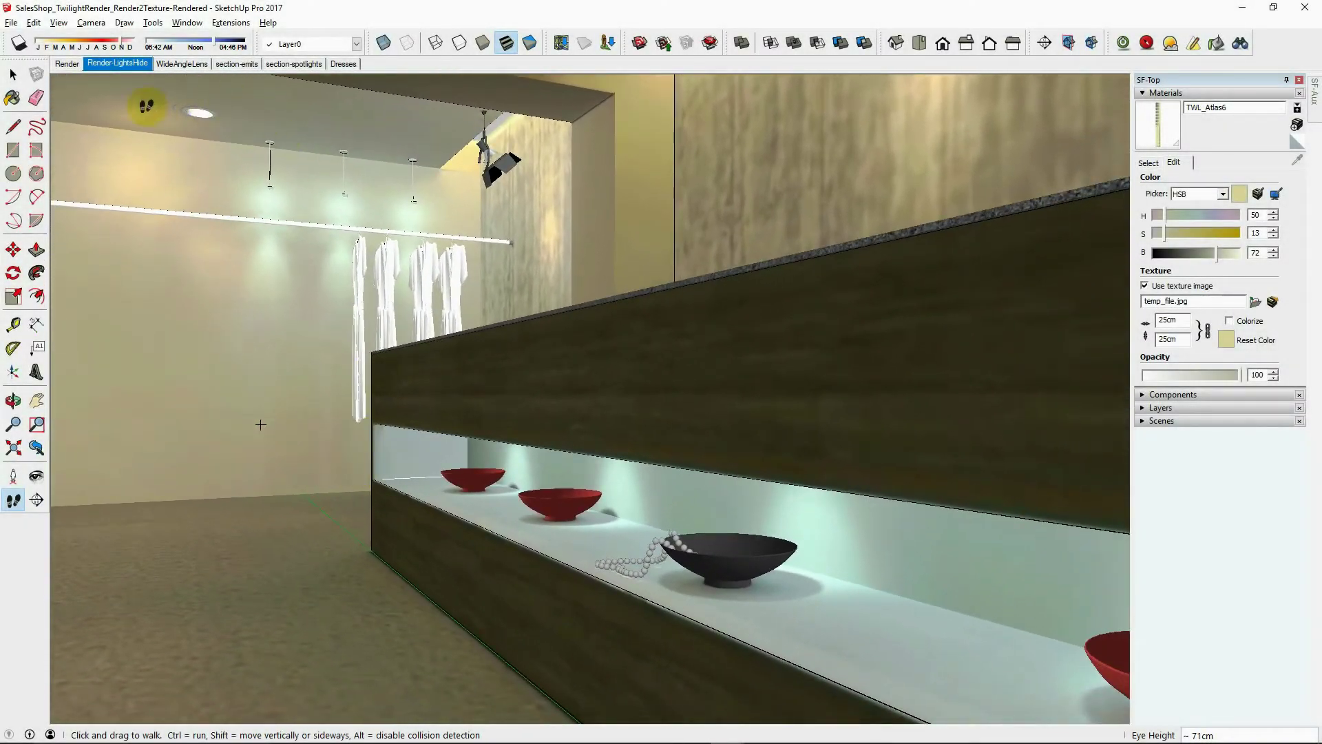
{"action": "left_click", "coordinate": [125, 64]}
{"action": "key", "text": "space"}
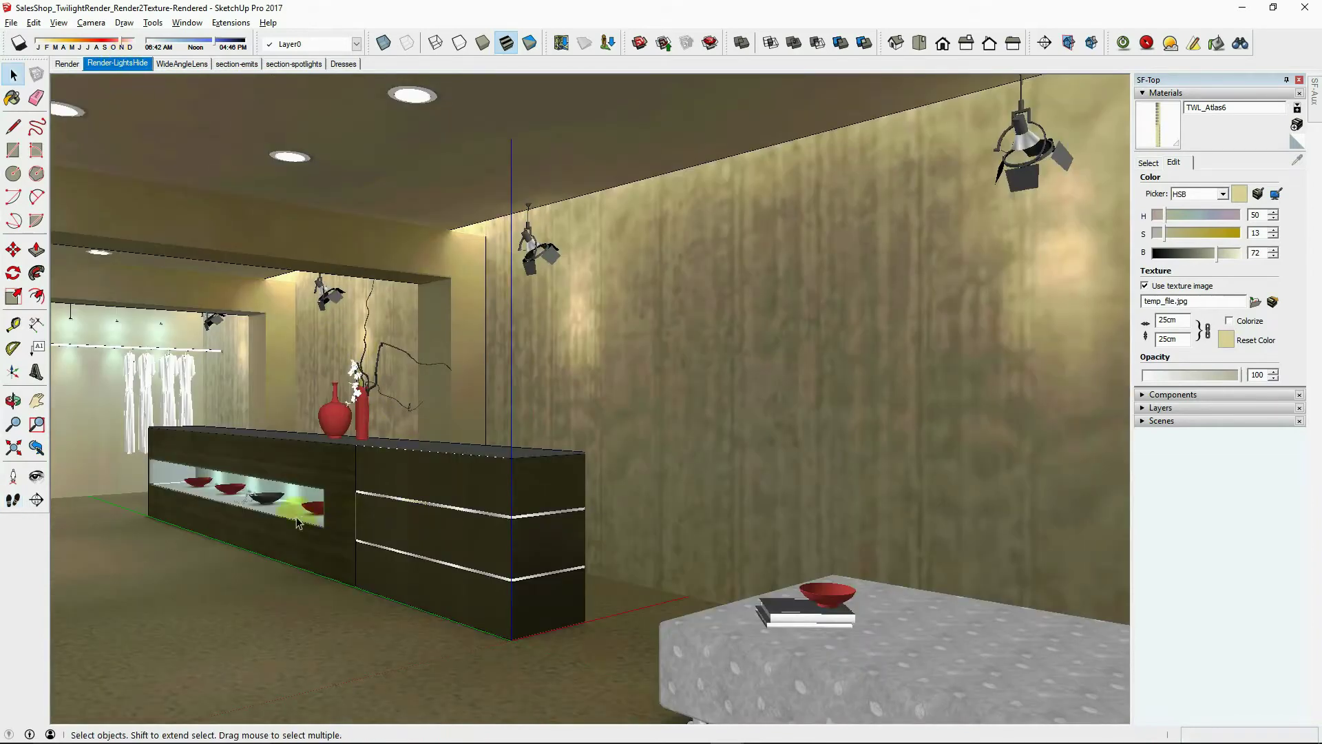
Step: Examine the baked lighting in the counter's display niche with the bowls up close
{"action": "left_click", "coordinate": [760, 407]}
{"action": "left_click", "coordinate": [615, 504]}
{"action": "scroll", "coordinate": [249, 516], "scroll_direction": "up", "scroll_amount": 2}
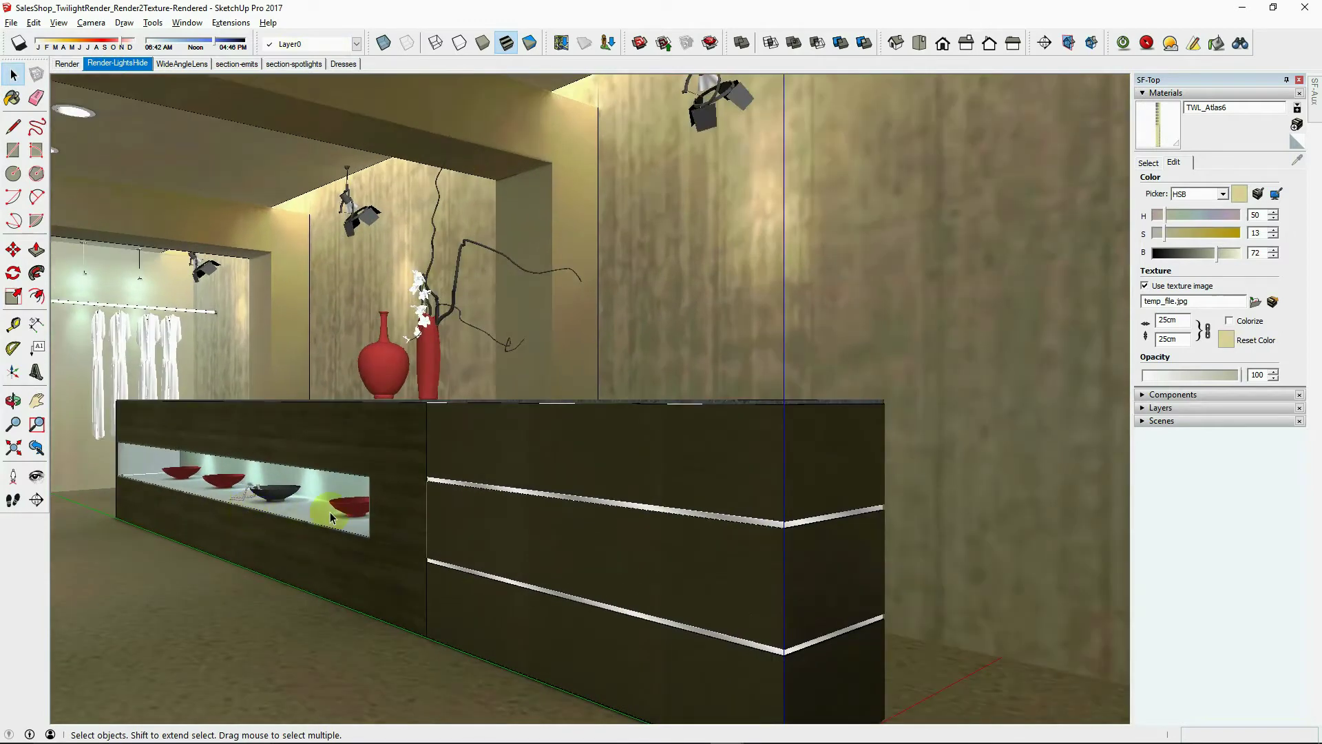
{"action": "left_click", "coordinate": [381, 435]}
{"action": "scroll", "coordinate": [319, 507], "scroll_direction": "up", "scroll_amount": 3}
{"action": "scroll", "coordinate": [319, 507], "scroll_direction": "up", "scroll_amount": 3}
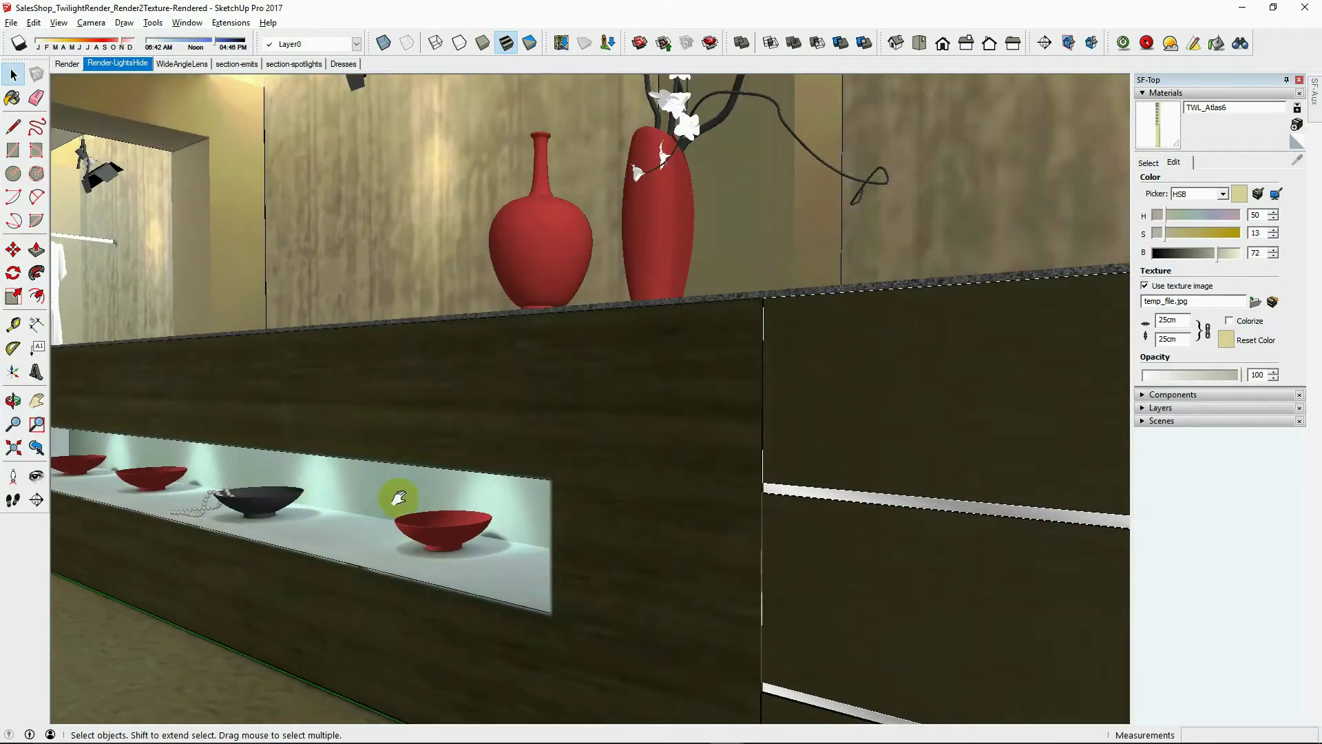
{"action": "scroll", "coordinate": [506, 498], "scroll_direction": "up", "scroll_amount": 2}
{"action": "scroll", "coordinate": [489, 518], "scroll_direction": "down", "scroll_amount": 4}
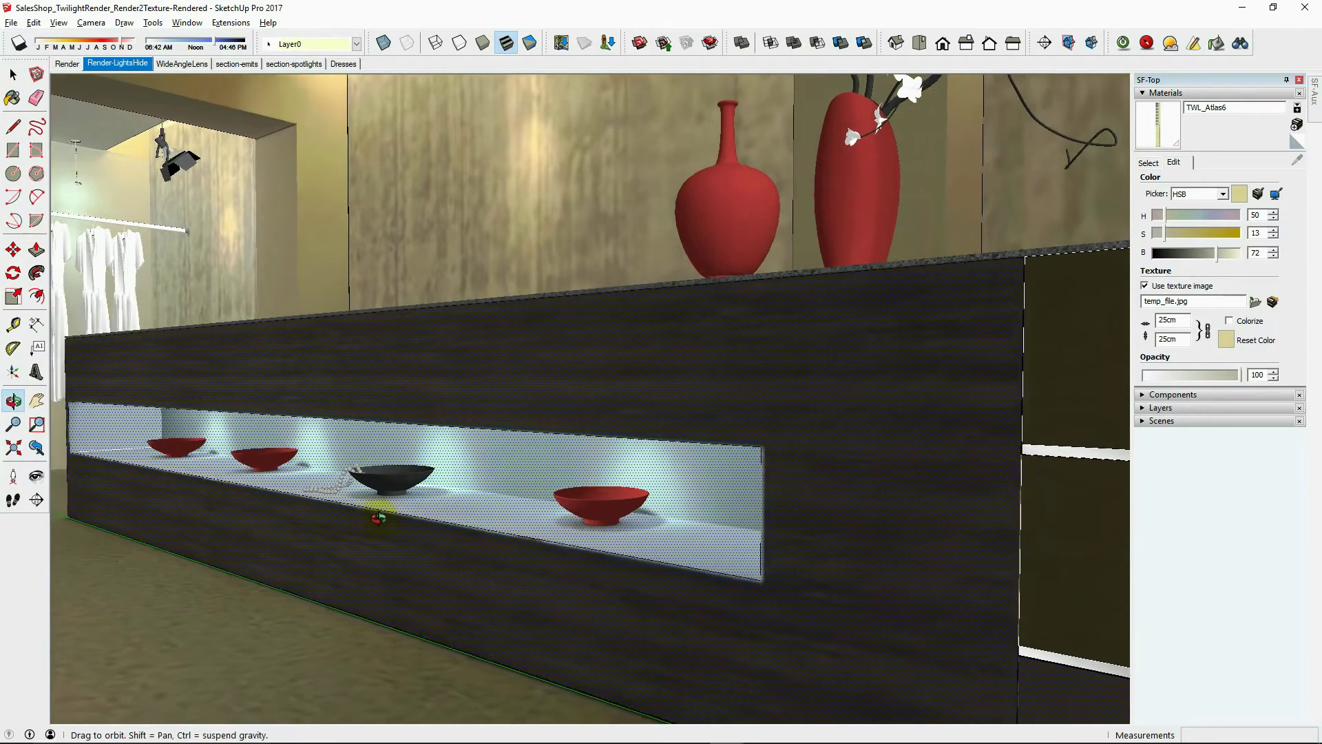
{"action": "key", "text": "Escape"}
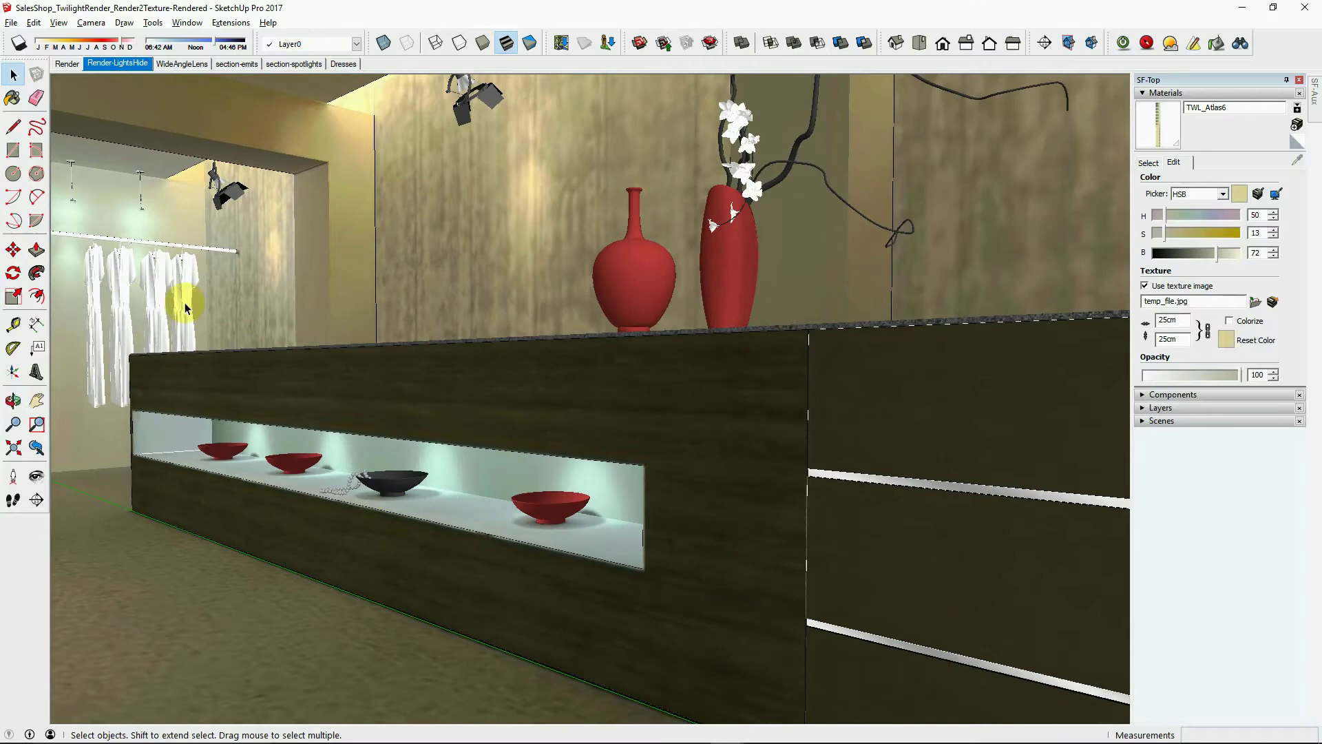
Step: Select the display niche faces, the partition and the rear concrete wall to check how their baked surfaces are divided
{"action": "left_click", "coordinate": [478, 473]}
{"action": "middle_click_drag", "start_coordinate": [477, 473], "coordinate": [160, 449]}
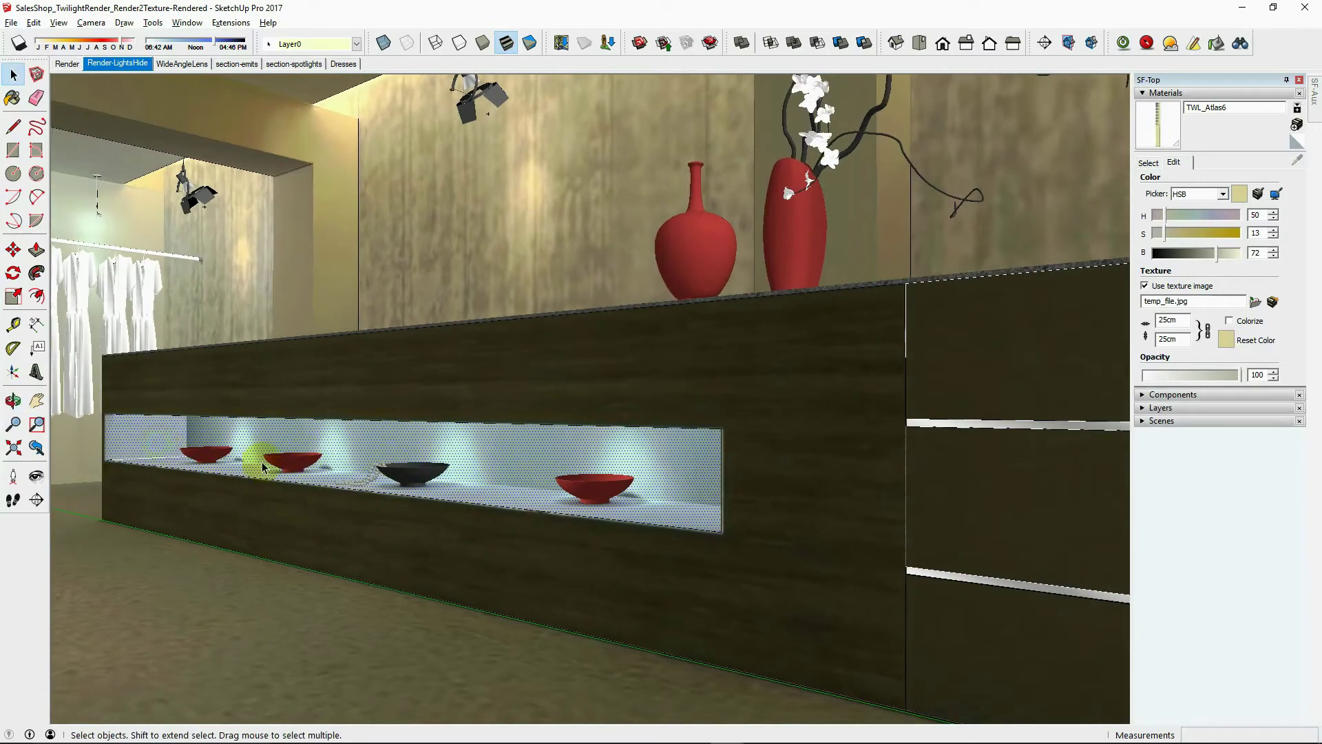
{"action": "middle_click_drag", "start_coordinate": [259, 457], "coordinate": [980, 440]}
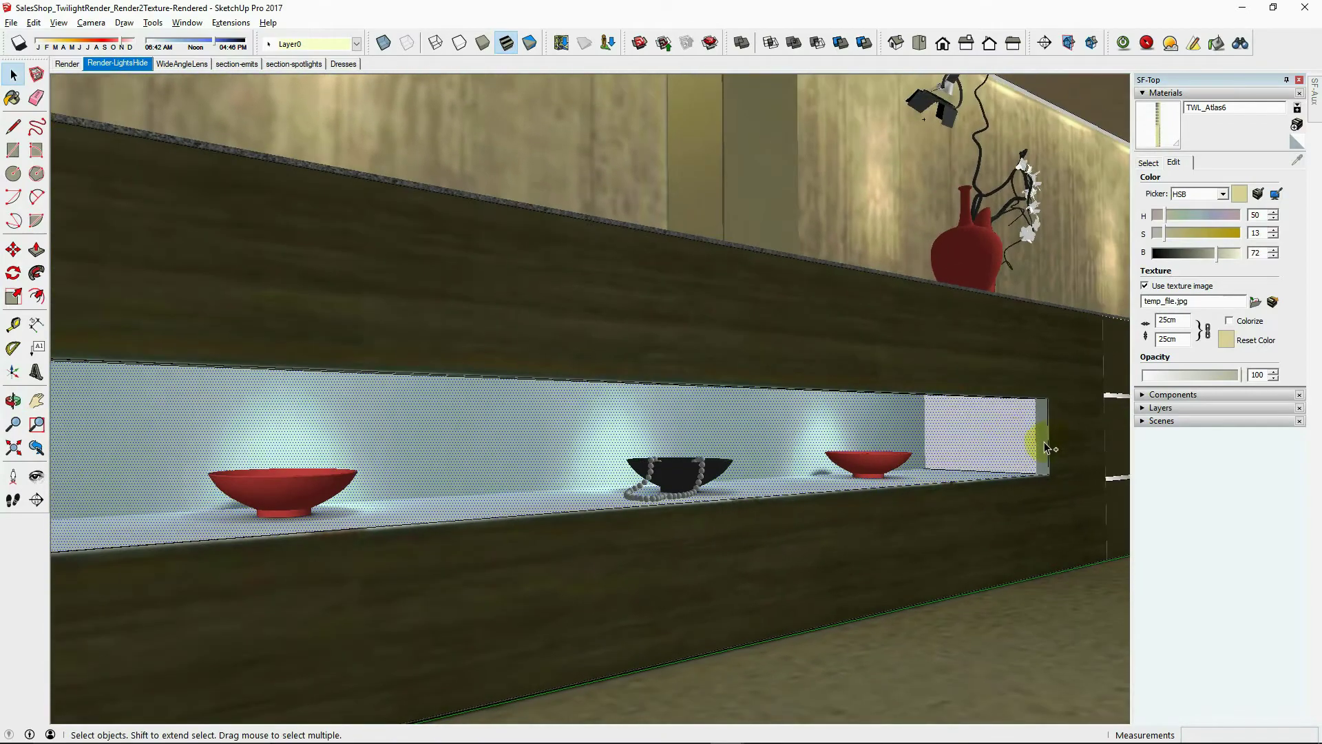
{"action": "middle_click_drag", "start_coordinate": [965, 516], "coordinate": [384, 272]}
{"action": "scroll", "coordinate": [379, 311], "scroll_direction": "down", "scroll_amount": 3}
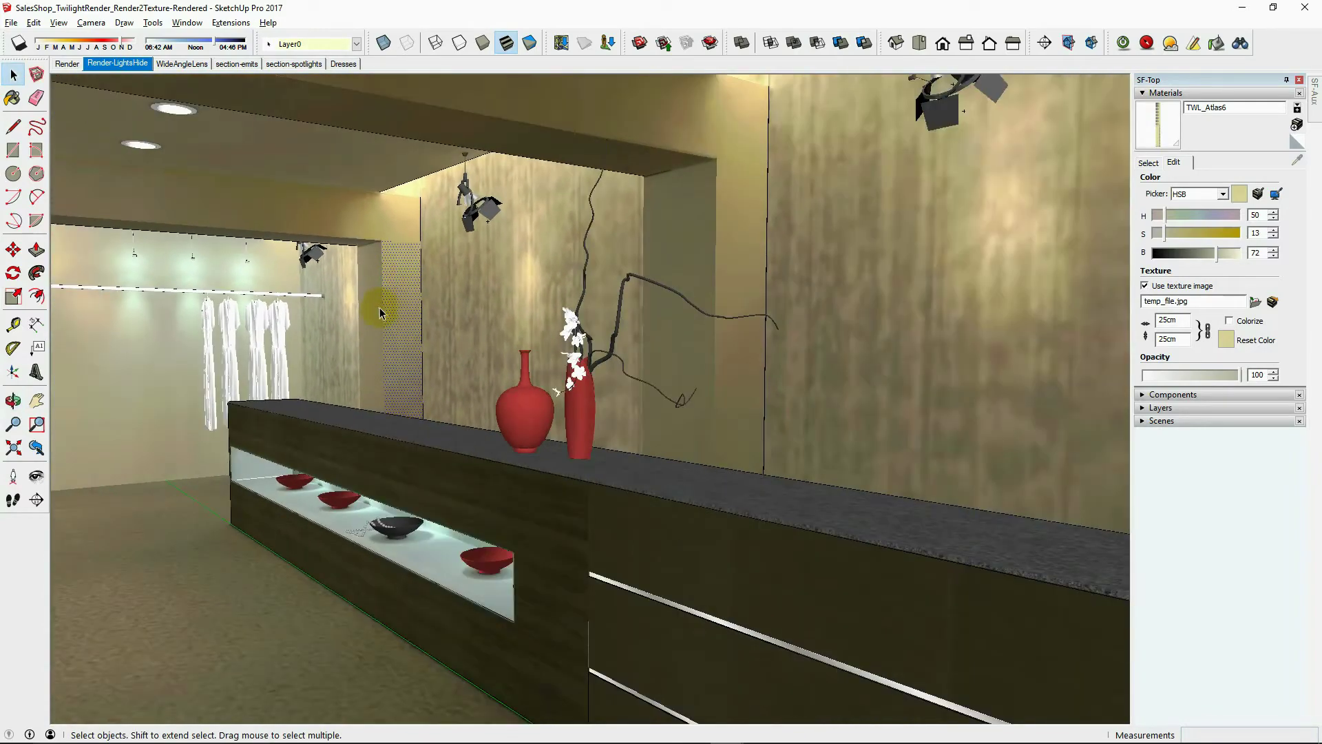
{"action": "scroll", "coordinate": [460, 300], "scroll_direction": "down", "scroll_amount": 2}
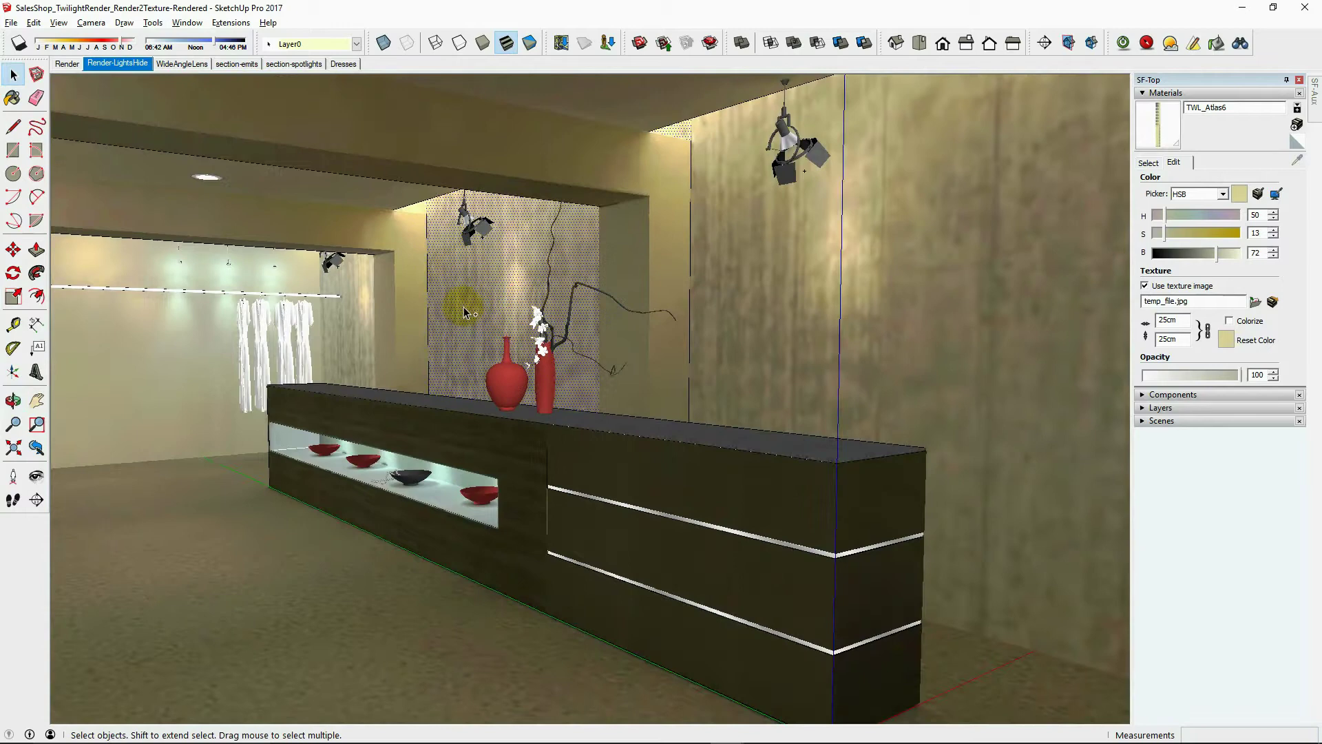
Step: Return to the unrendered model, close the Render to Texture window and look around toward the ceiling
{"action": "key", "text": "alt+Tab"}
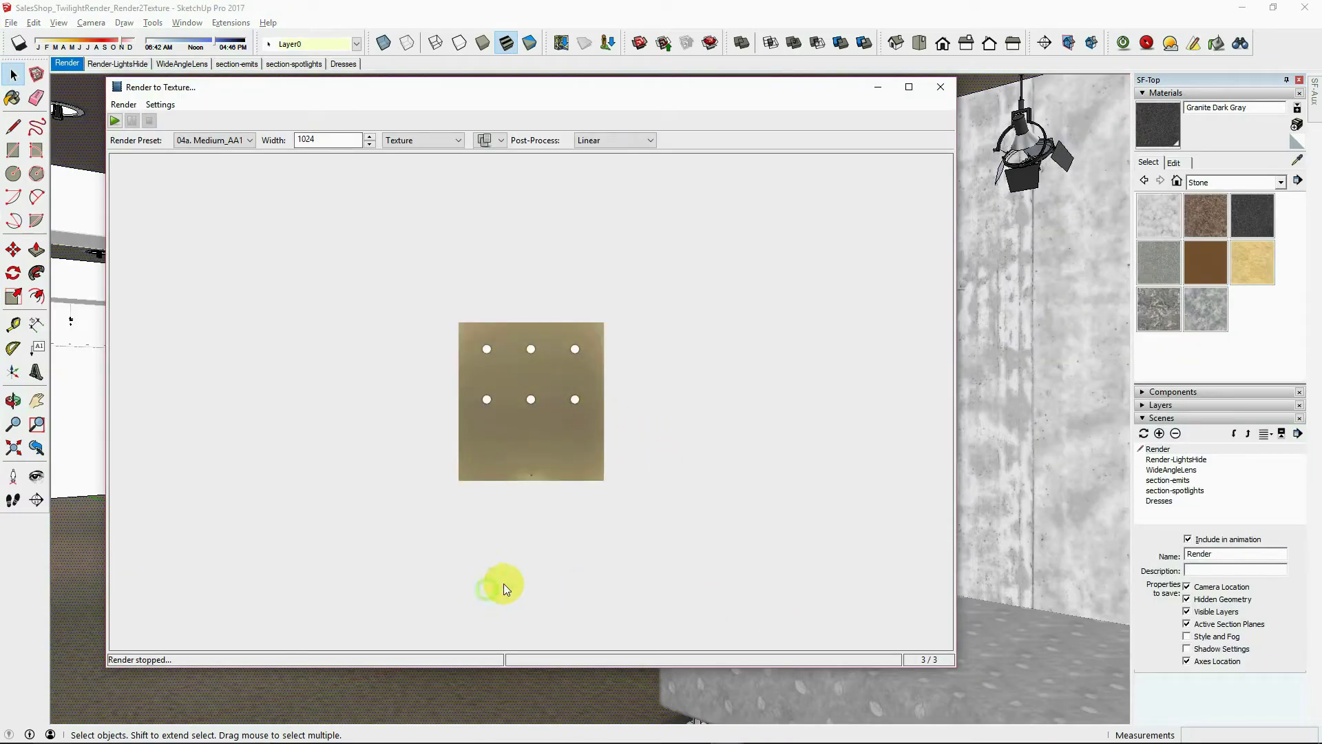
{"action": "left_click", "coordinate": [940, 88]}
{"action": "left_click", "coordinate": [36, 475]}
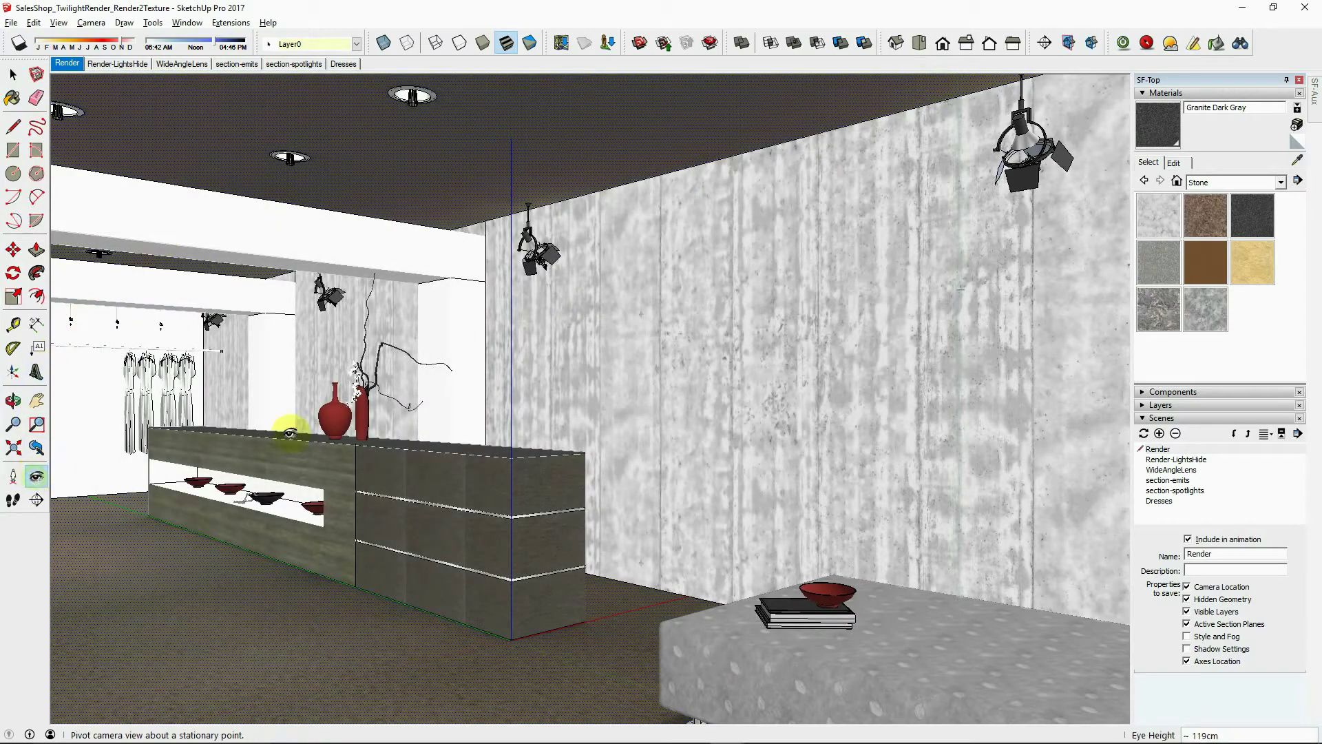
{"action": "left_click_drag", "start_coordinate": [289, 433], "coordinate": [374, 319]}
{"action": "key", "text": "space"}
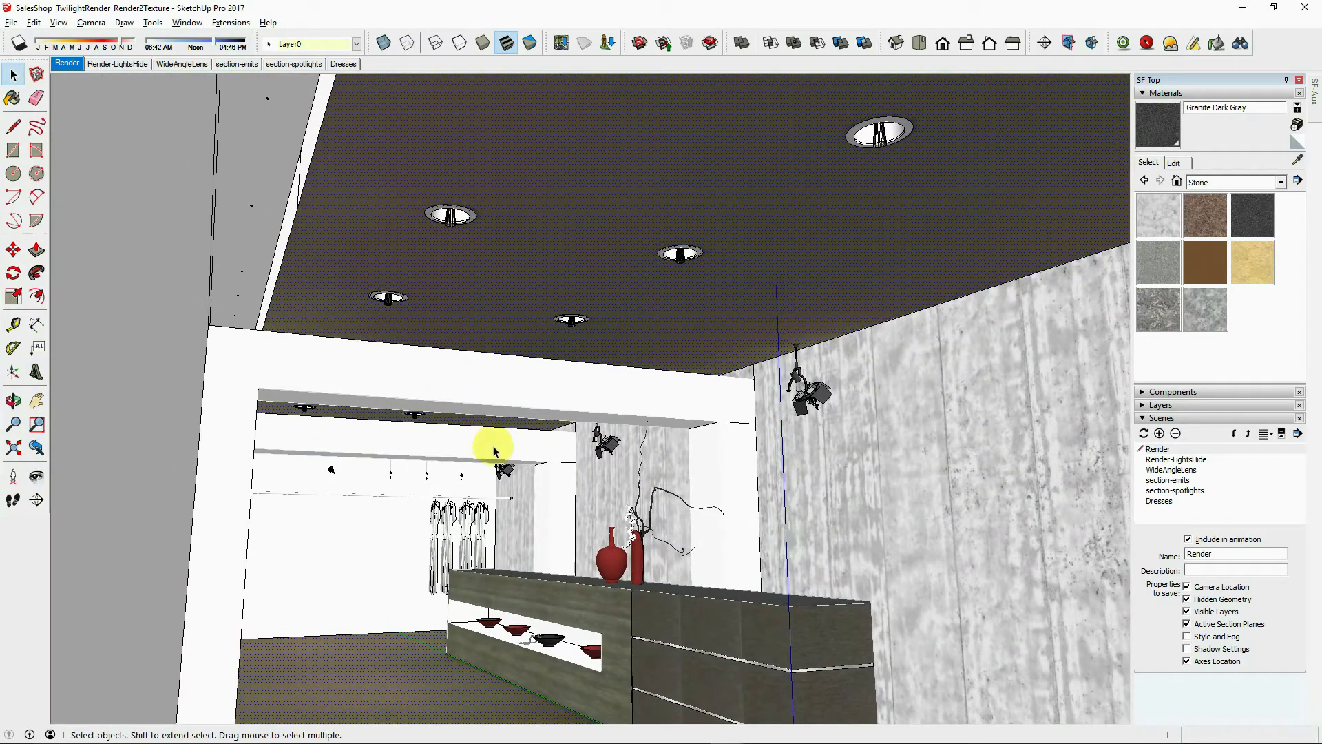
Step: Examine the baked ceiling and the baked floor around the counter and the patterned bench
{"action": "middle_click_drag", "start_coordinate": [614, 457], "coordinate": [448, 481]}
{"action": "left_click", "coordinate": [36, 476]}
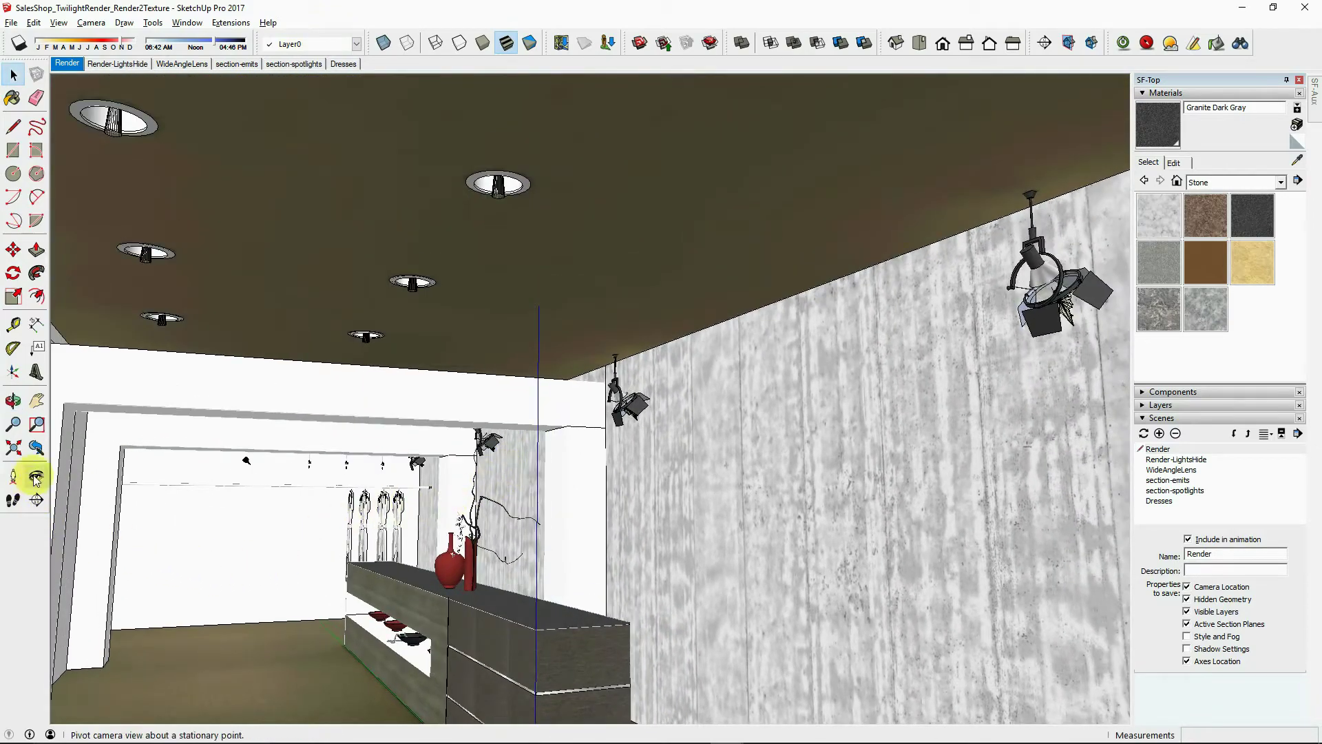
{"action": "left_click_drag", "start_coordinate": [384, 472], "coordinate": [375, 569]}
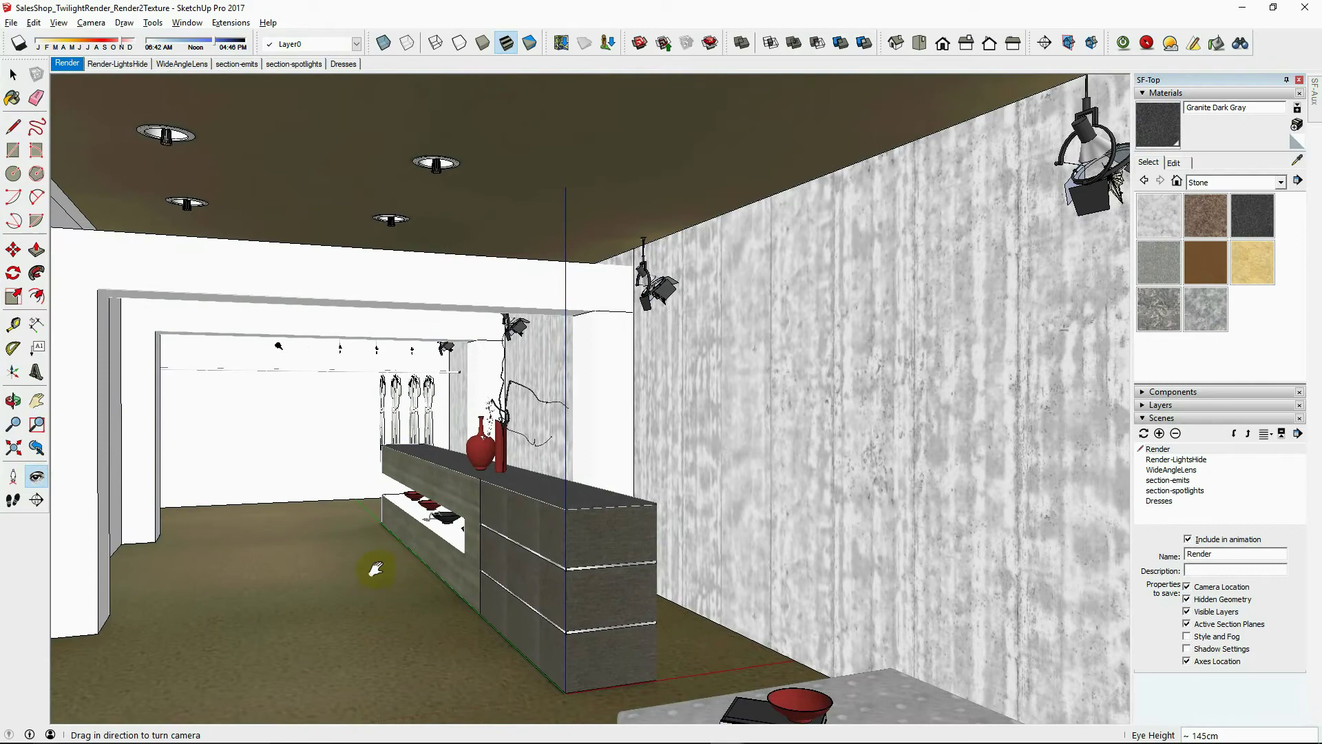
{"action": "scroll", "coordinate": [375, 569], "scroll_direction": "up", "scroll_amount": 6}
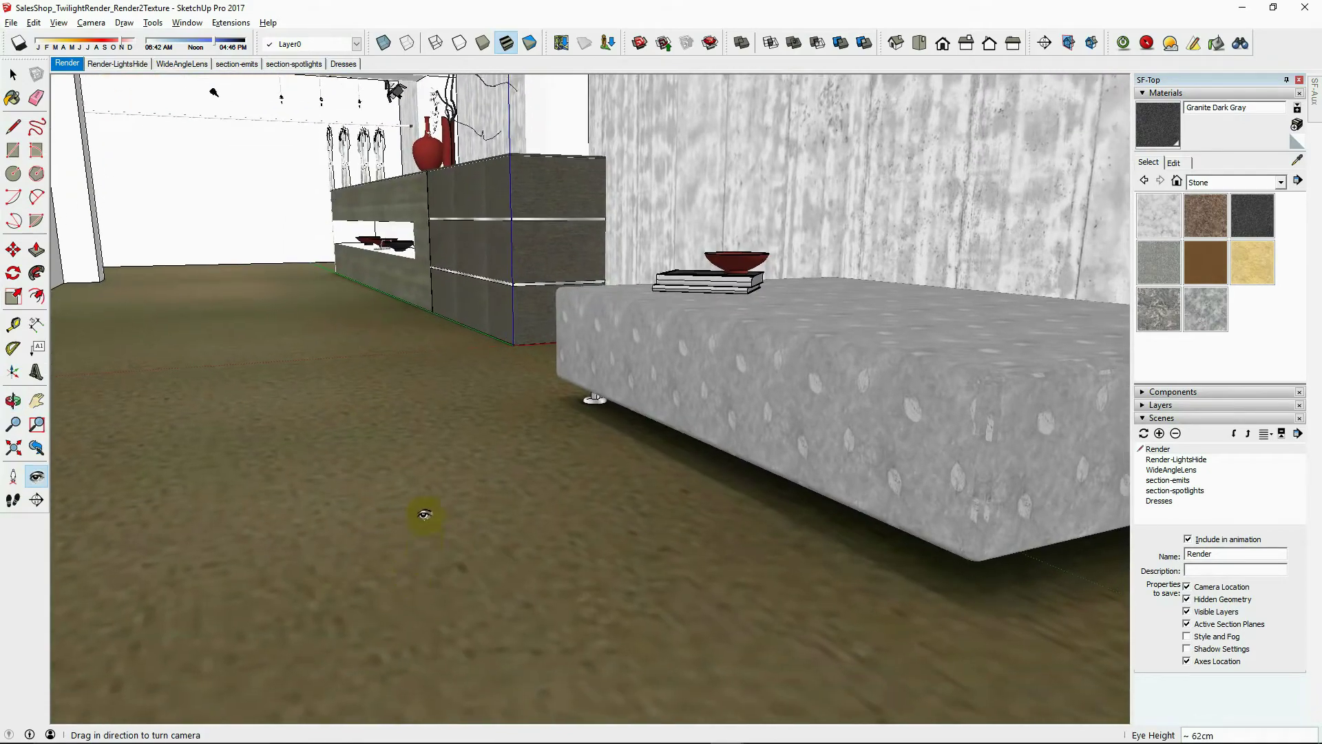
{"action": "left_click_drag", "start_coordinate": [422, 516], "coordinate": [416, 234]}
Step: Sample the ceiling's baked material and open its texture image in Photoshop
{"action": "key", "text": "b"}
{"action": "left_click", "coordinate": [463, 196], "text": "alt"}
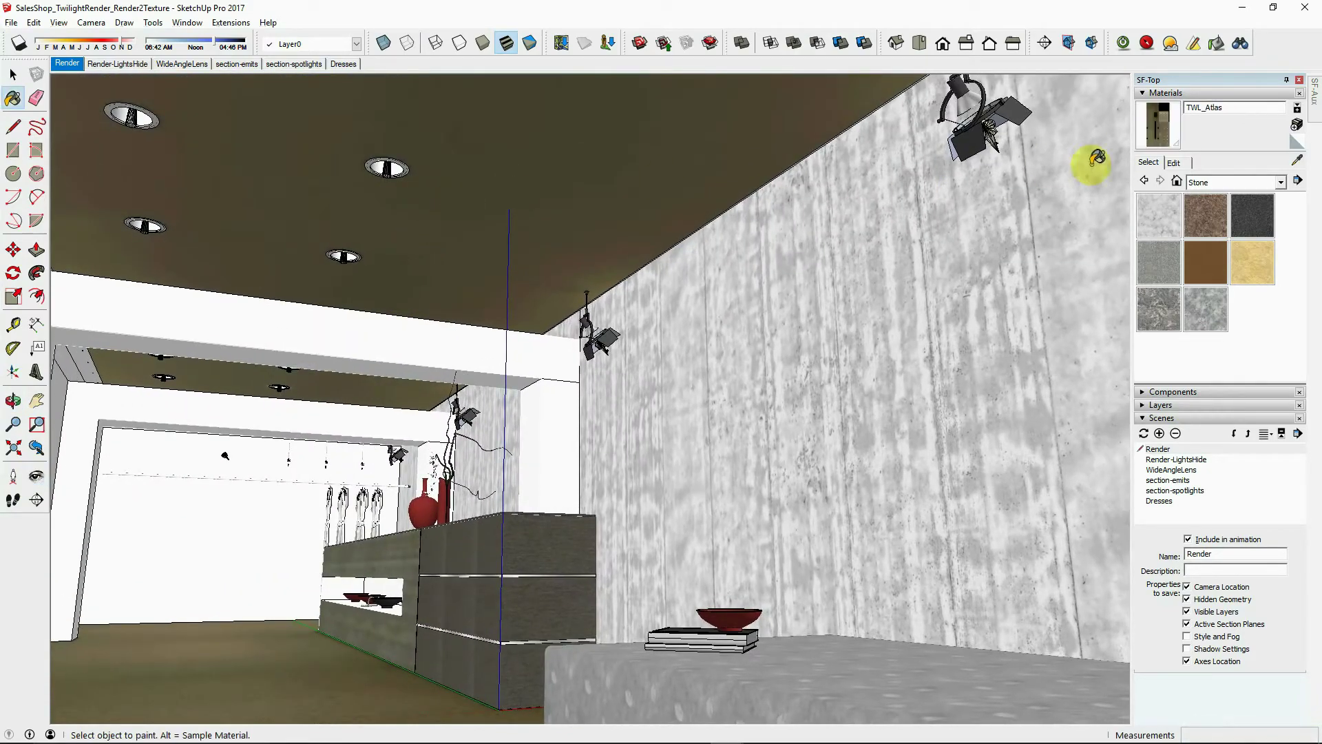
{"action": "left_click", "coordinate": [1175, 165]}
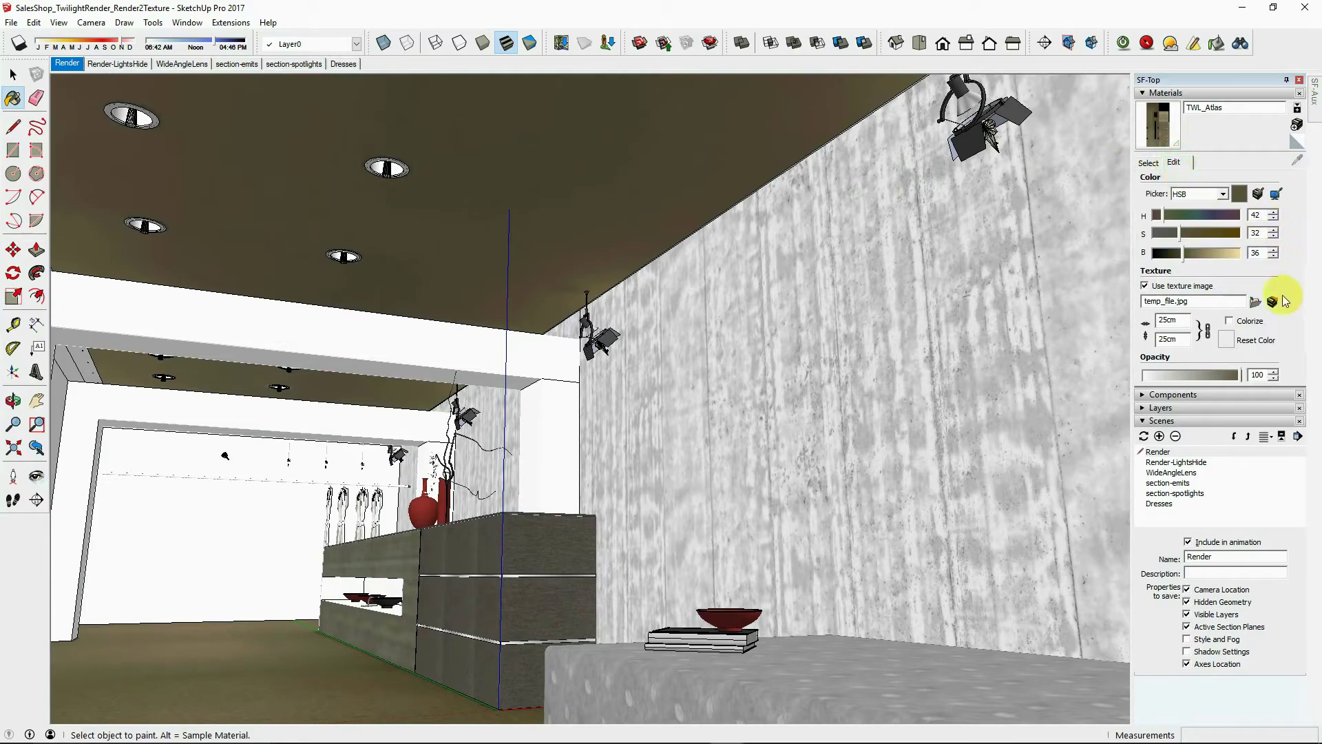
{"action": "left_click", "coordinate": [1273, 302]}
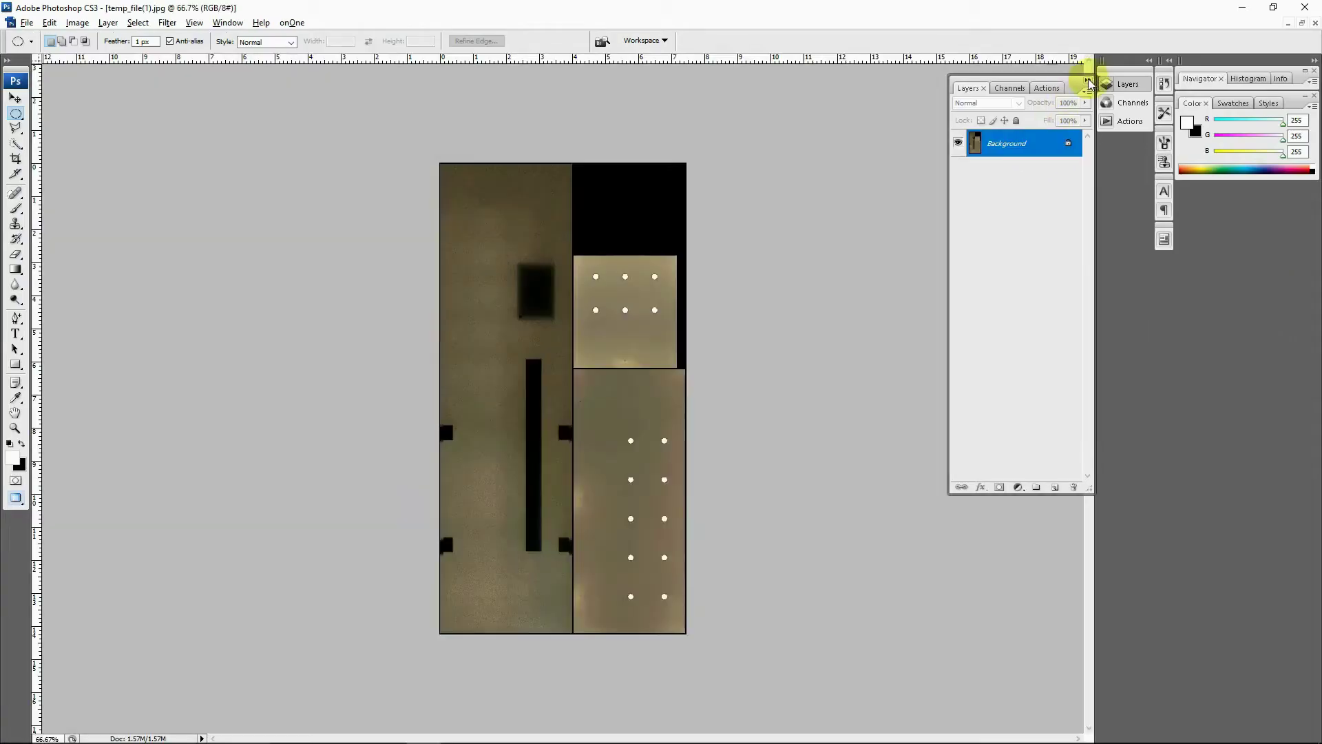
Step: Check the pixel width and height of the baked texture image without resizing it, and close the image
{"action": "left_click", "coordinate": [1089, 81]}
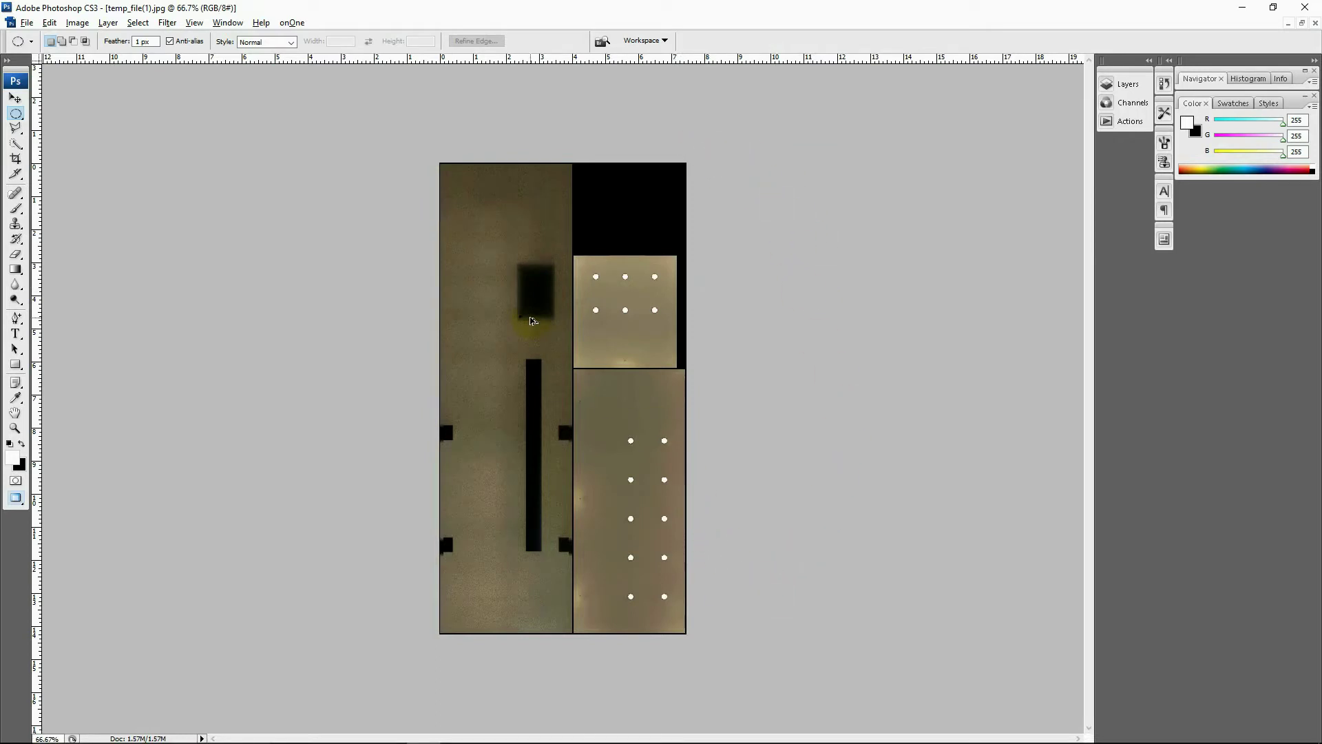
{"action": "key", "text": "ctrl+alt+i"}
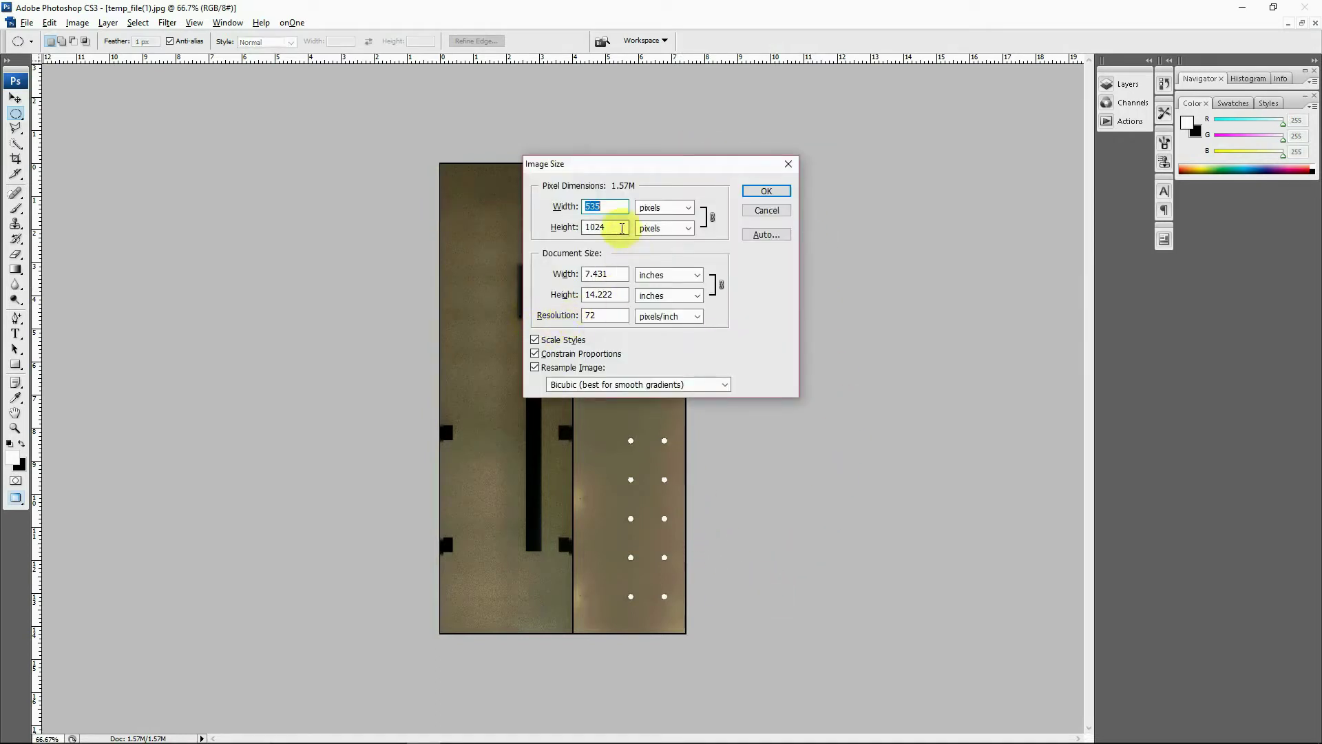
{"action": "left_click", "coordinate": [575, 232]}
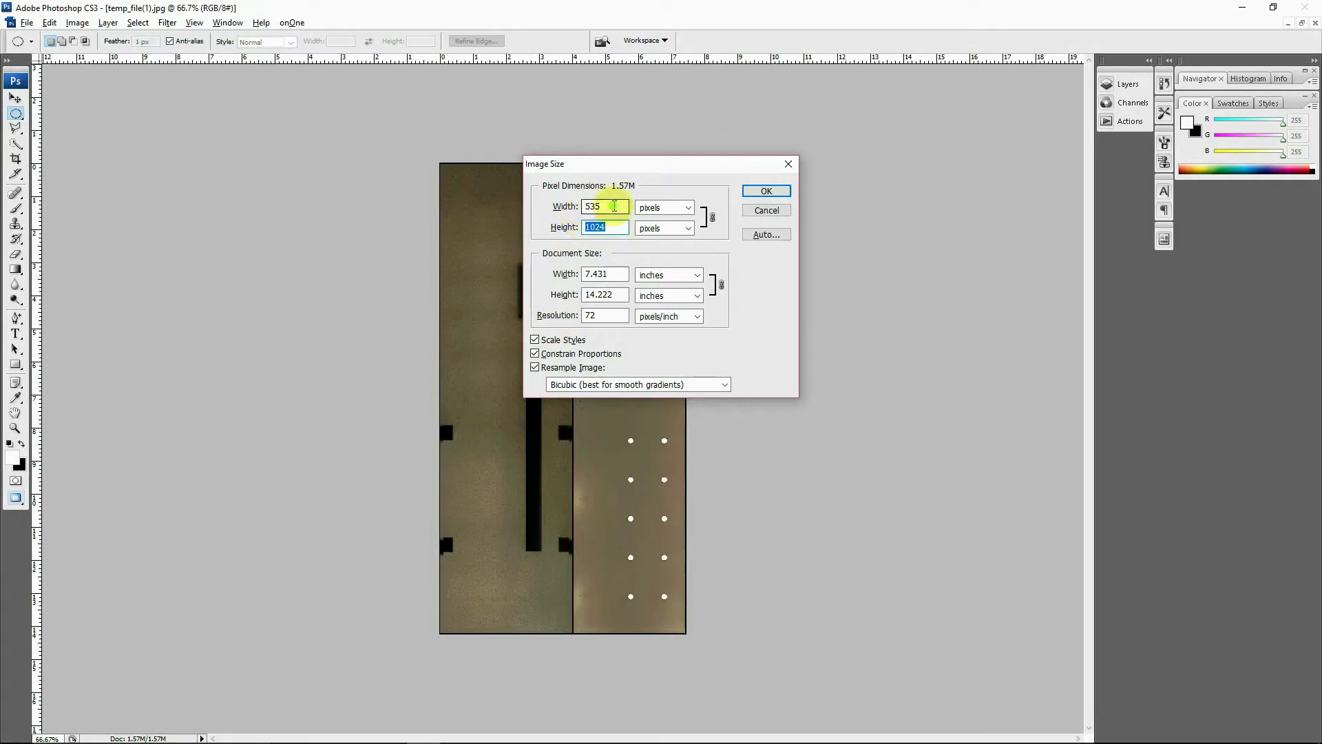
{"action": "left_click_drag", "start_coordinate": [617, 206], "coordinate": [582, 207]}
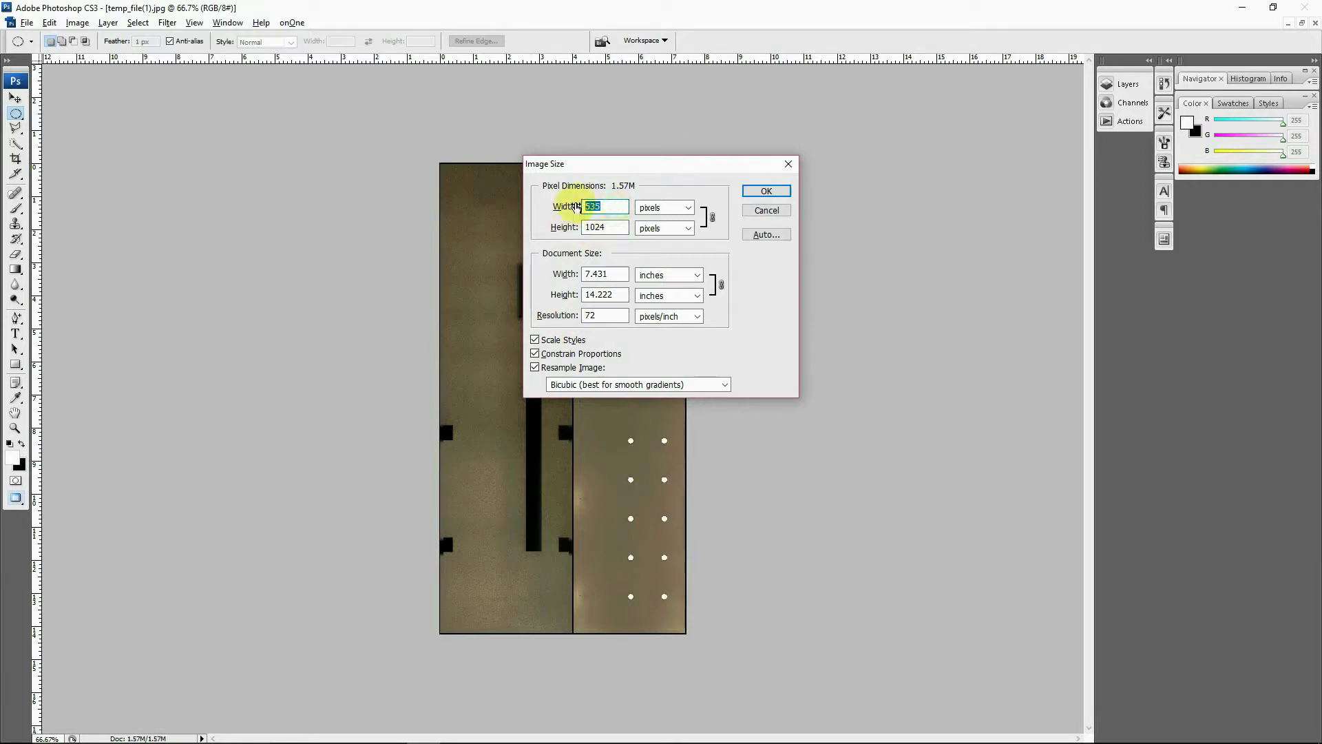
{"action": "left_click", "coordinate": [763, 210]}
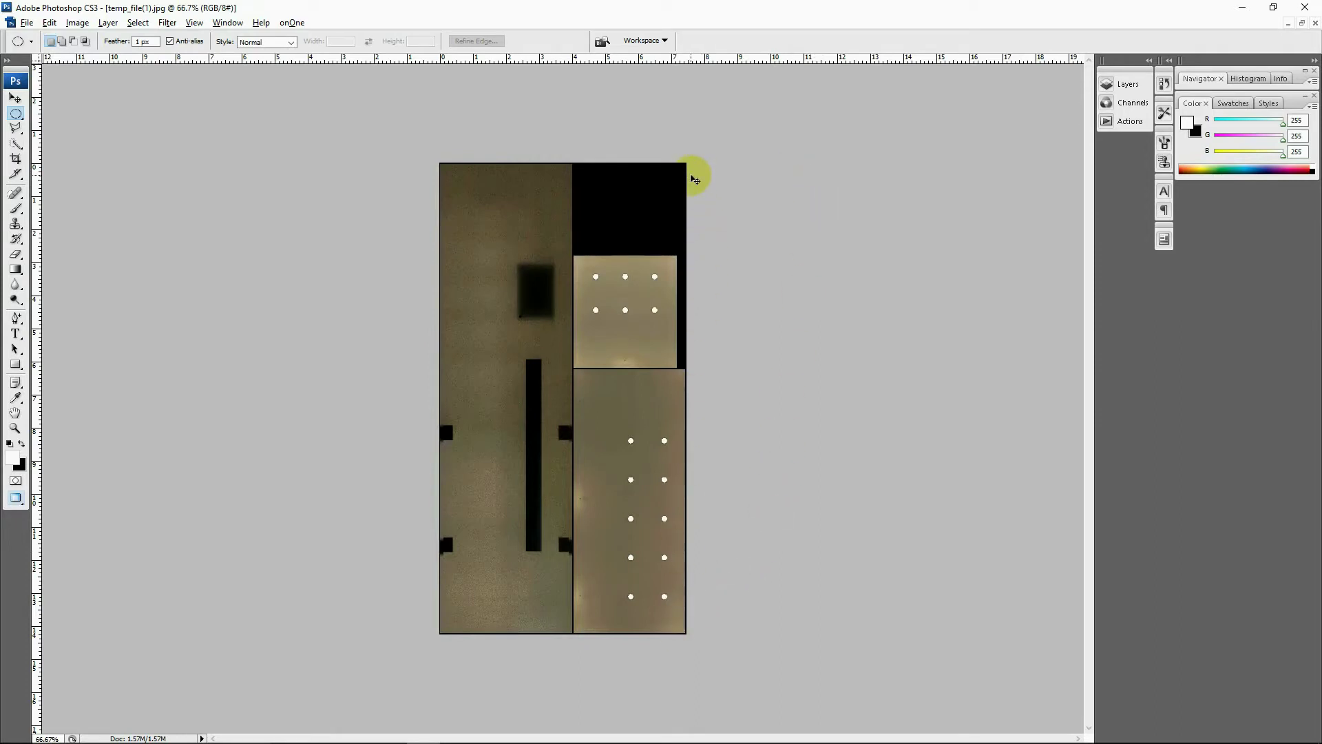
{"action": "key", "text": "ctrl+w"}
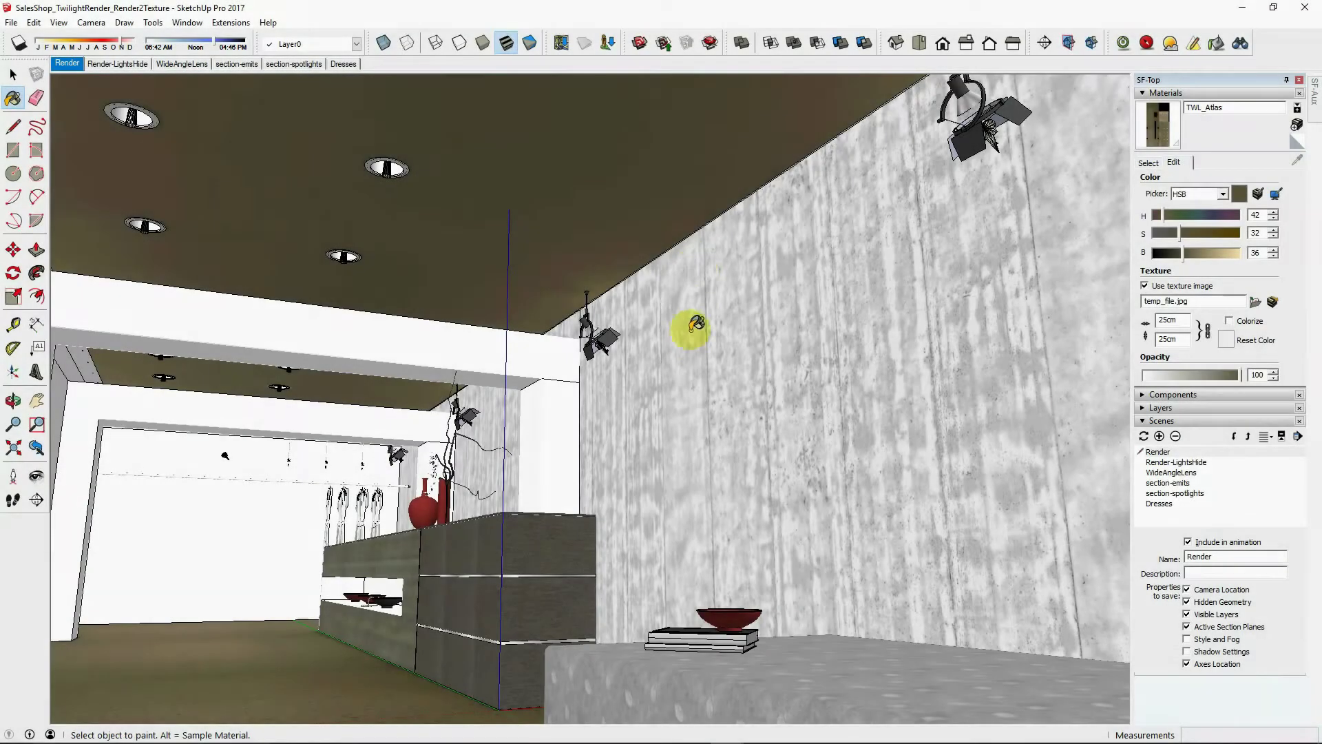
{"action": "key", "text": "space"}
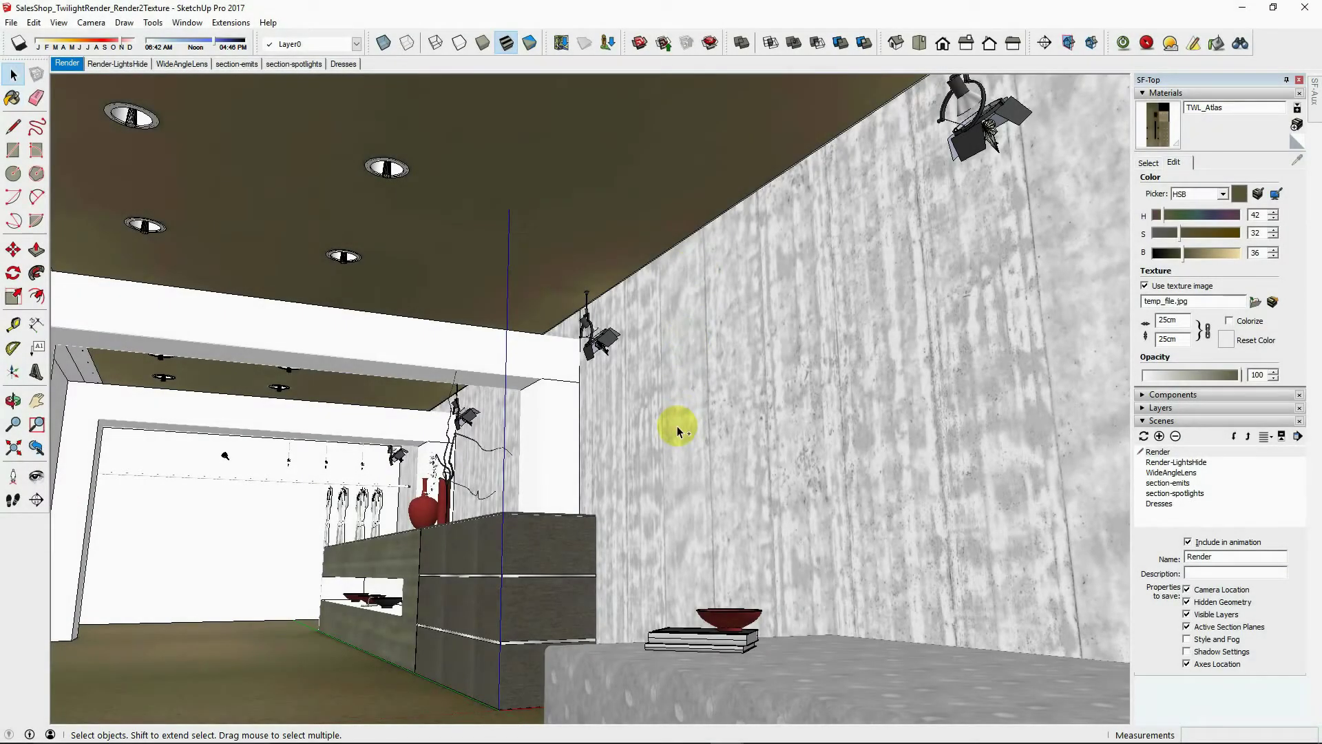
{"action": "left_click", "coordinate": [697, 492]}
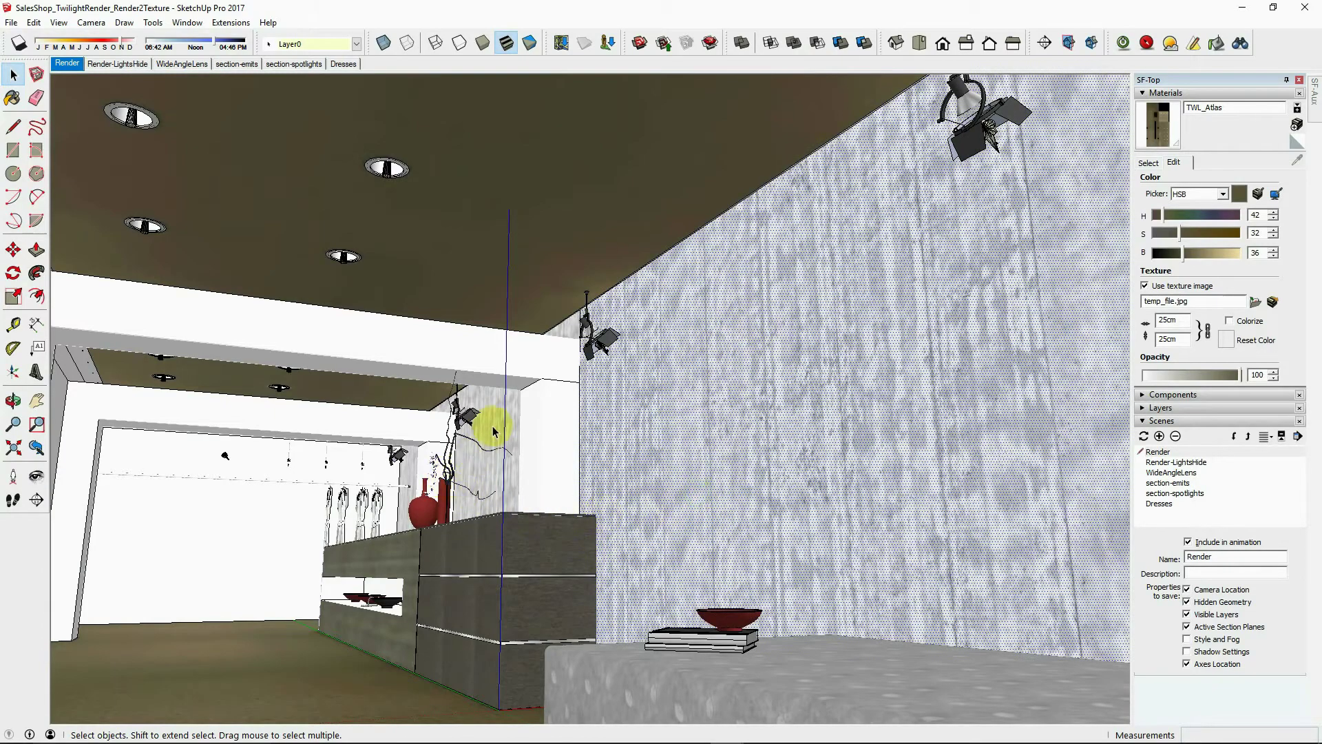
{"action": "middle_click_drag", "start_coordinate": [496, 428], "coordinate": [571, 465]}
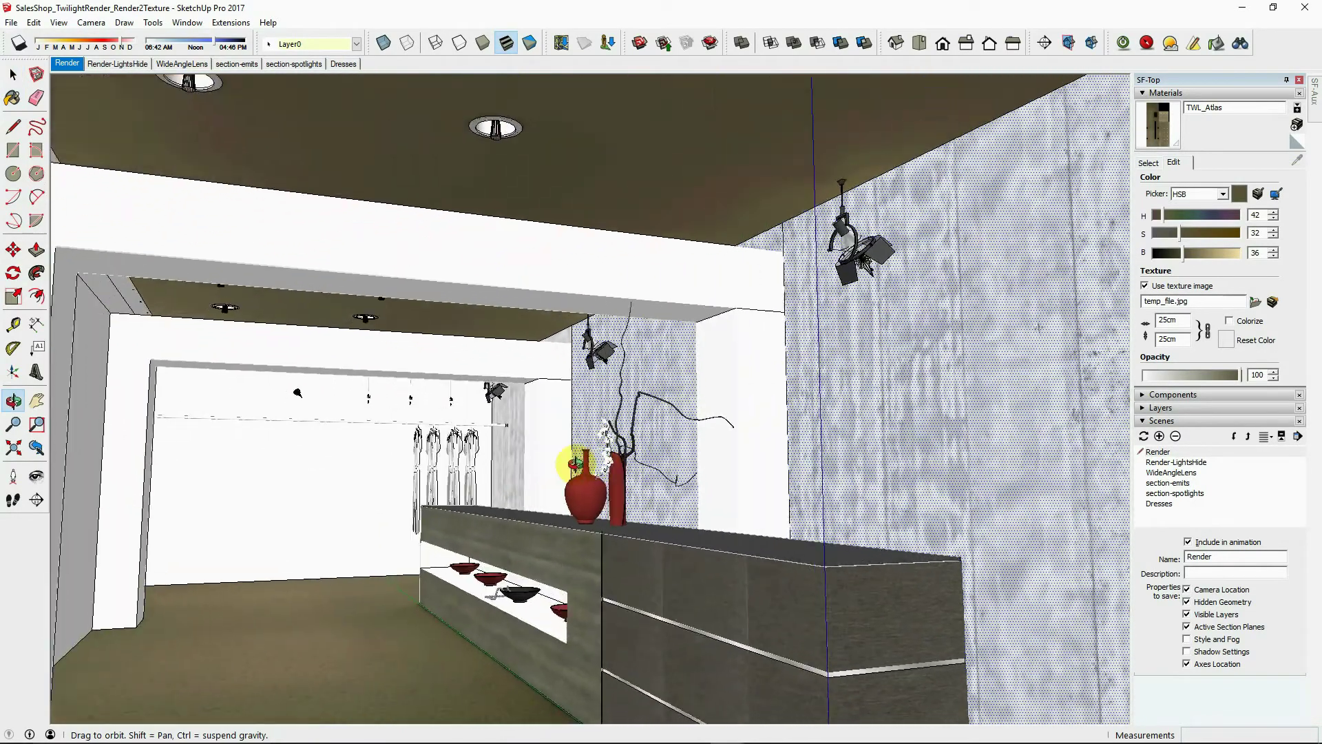
{"action": "left_click", "coordinate": [335, 489], "text": "shift"}
{"action": "middle_click_drag", "start_coordinate": [437, 552], "coordinate": [374, 553]}
Step: Explode the grouped side wall opposite the concrete wall and select its sections one by one to check that they are separate
{"action": "left_click", "coordinate": [36, 477]}
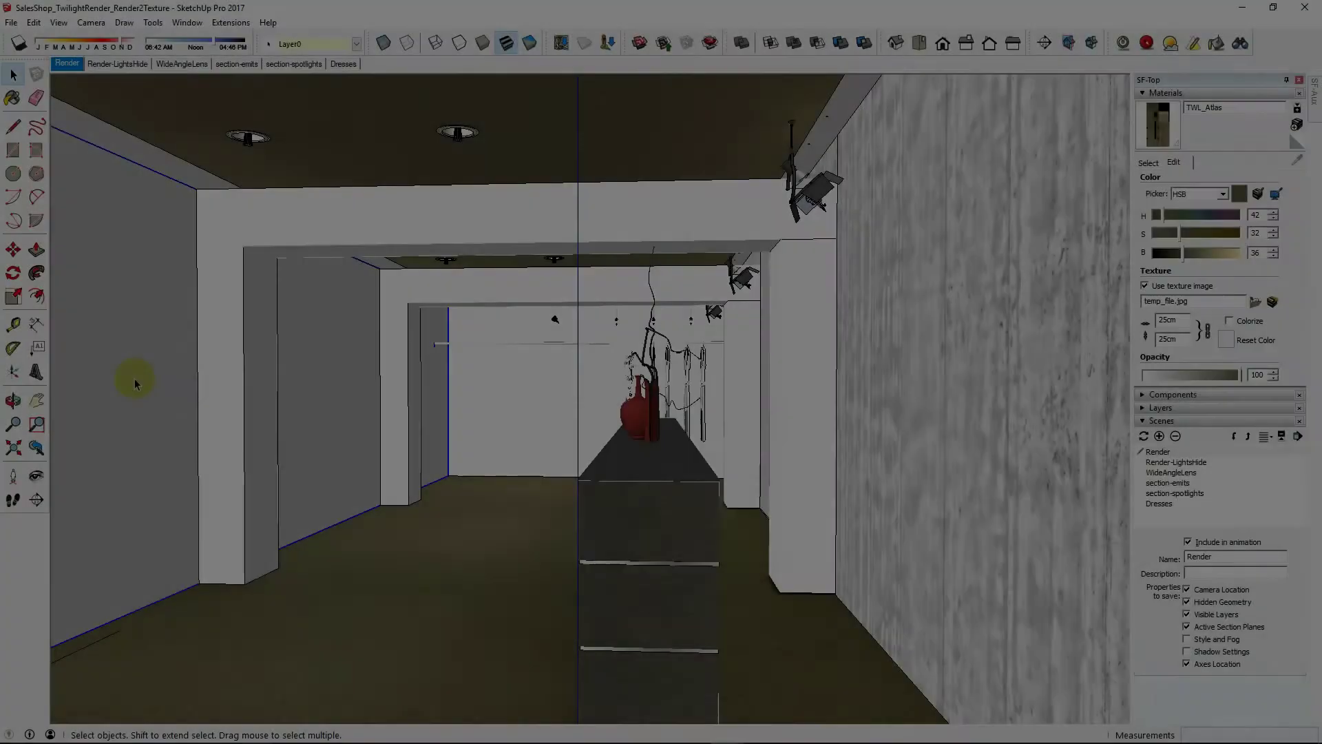
{"action": "right_click", "coordinate": [134, 378]}
{"action": "left_click", "coordinate": [176, 456]}
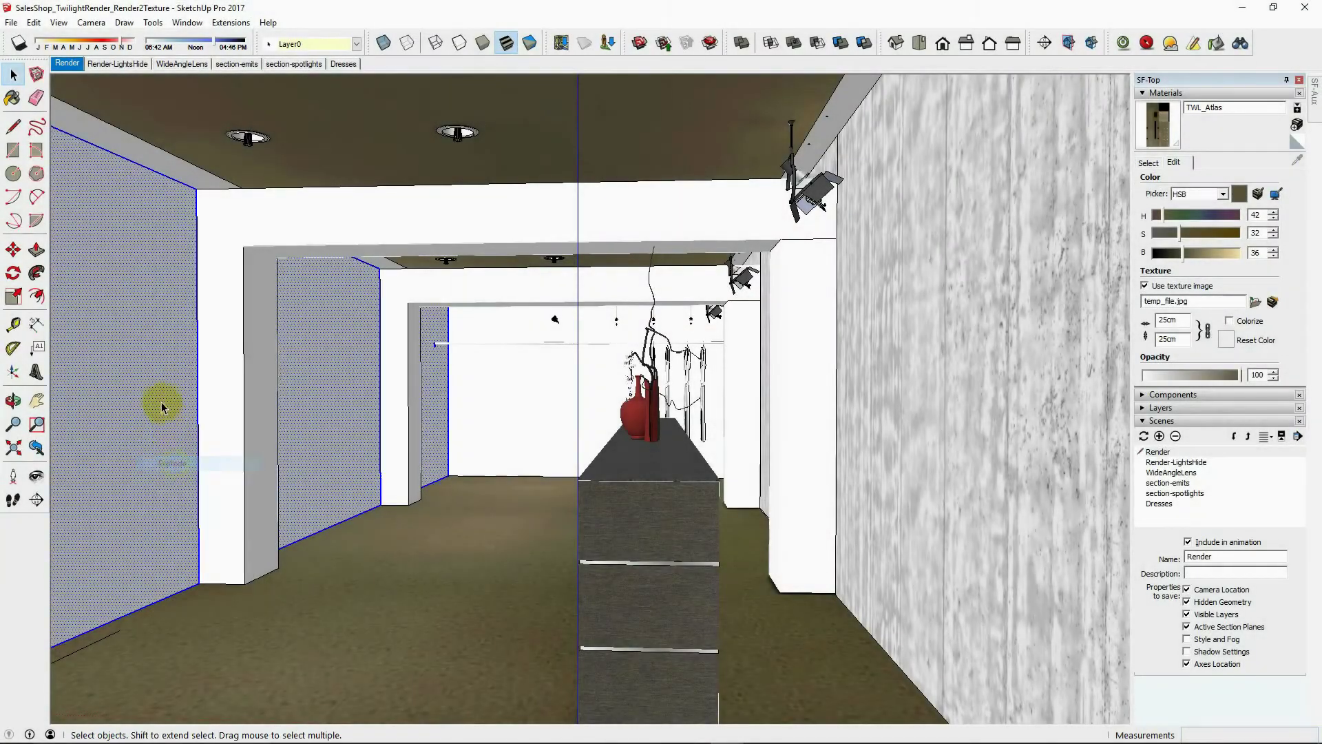
{"action": "left_click", "coordinate": [268, 390]}
{"action": "left_click", "coordinate": [296, 393]}
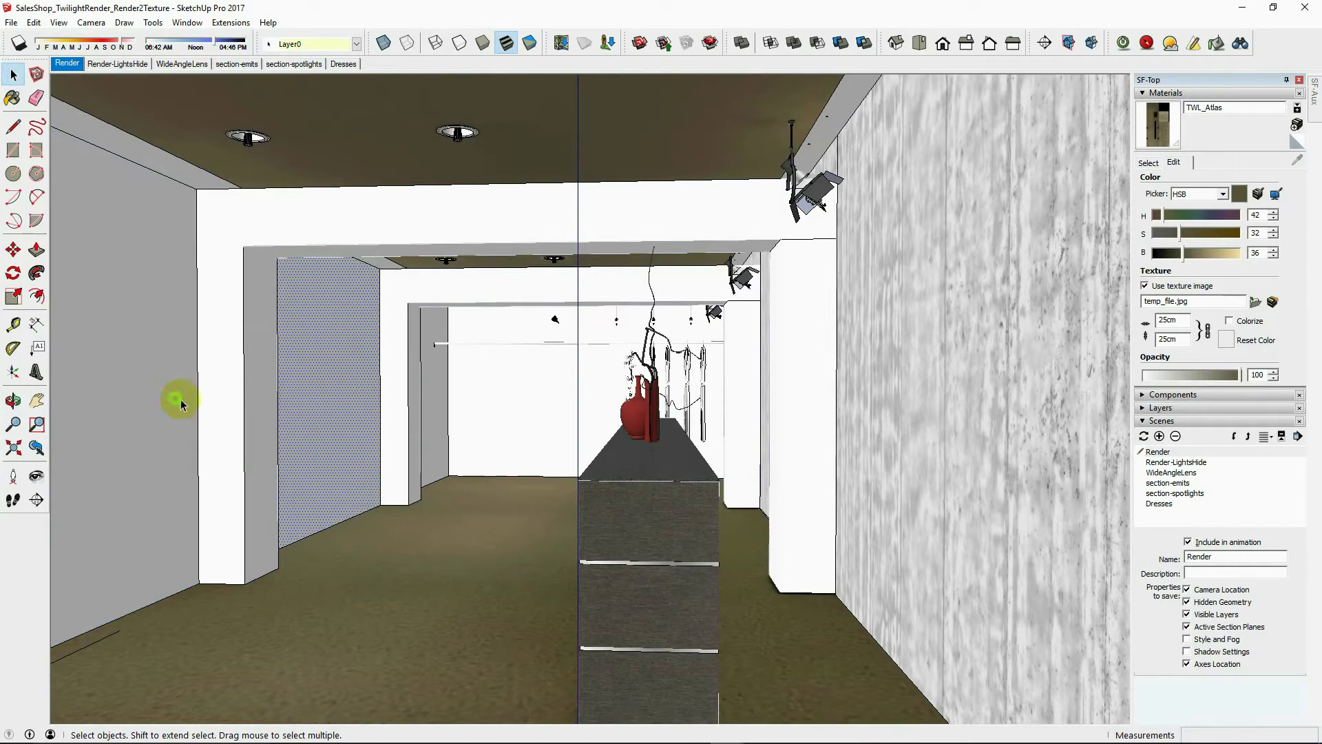
{"action": "left_click", "coordinate": [181, 402]}
{"action": "left_click", "coordinate": [295, 390]}
Step: Select the three side wall sections together with the rear wall and the concrete wall
{"action": "left_click", "coordinate": [430, 420]}
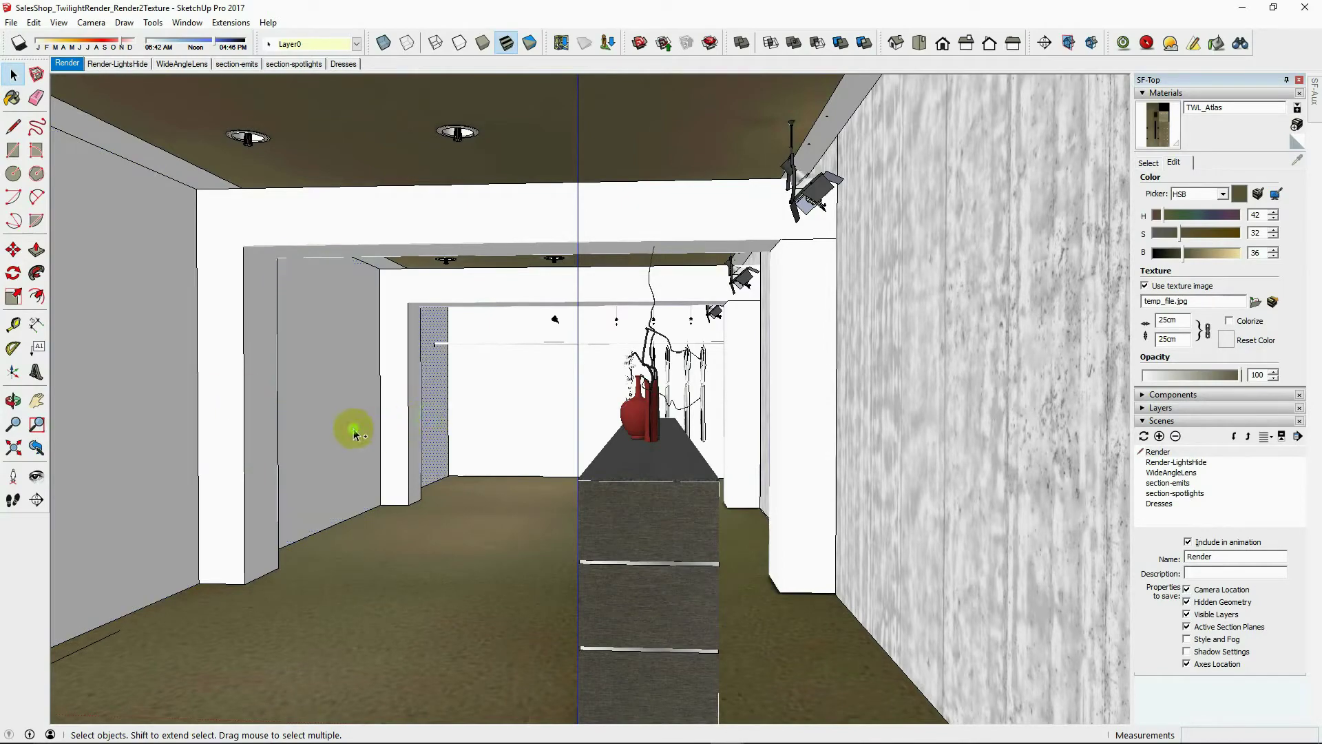
{"action": "left_click", "coordinate": [348, 430], "text": "shift"}
{"action": "left_click", "coordinate": [172, 410], "text": "shift"}
{"action": "left_click", "coordinate": [499, 425], "text": "shift"}
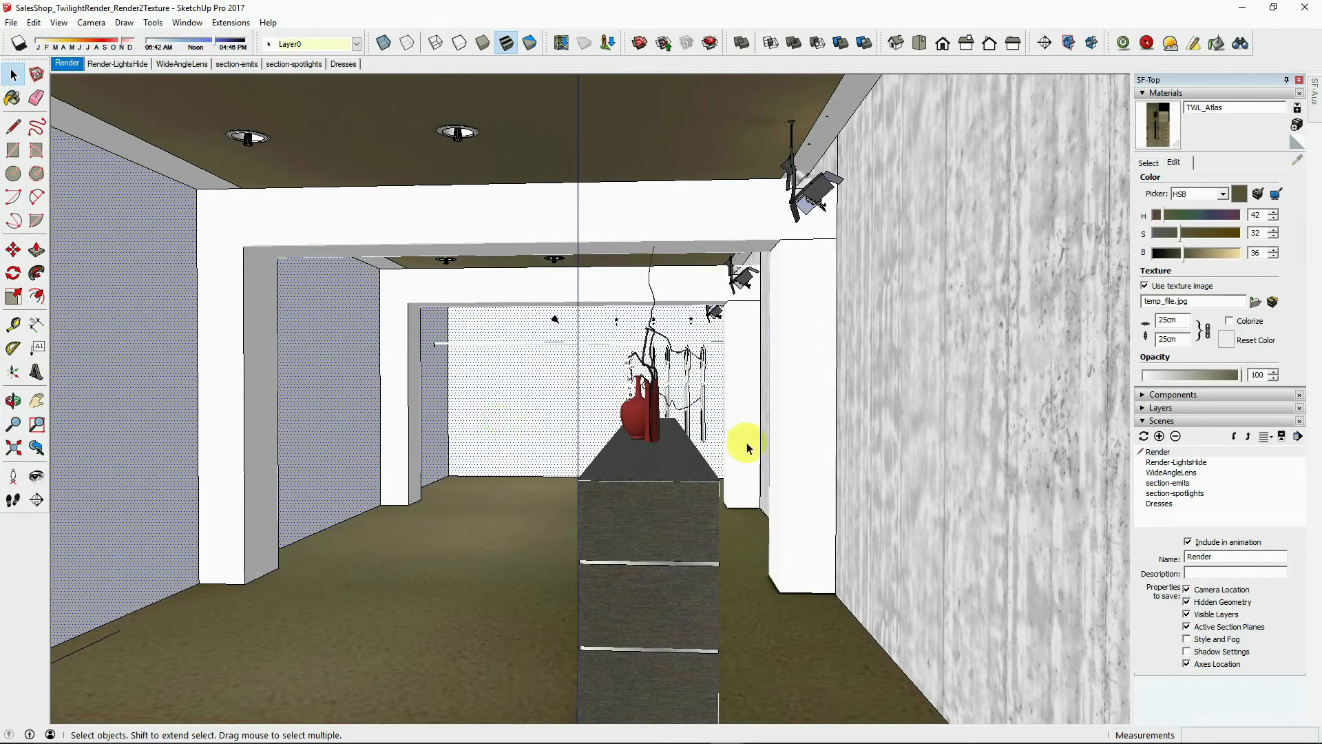
{"action": "middle_click_drag", "start_coordinate": [746, 443], "coordinate": [845, 503]}
{"action": "left_click", "coordinate": [778, 313], "text": "shift"}
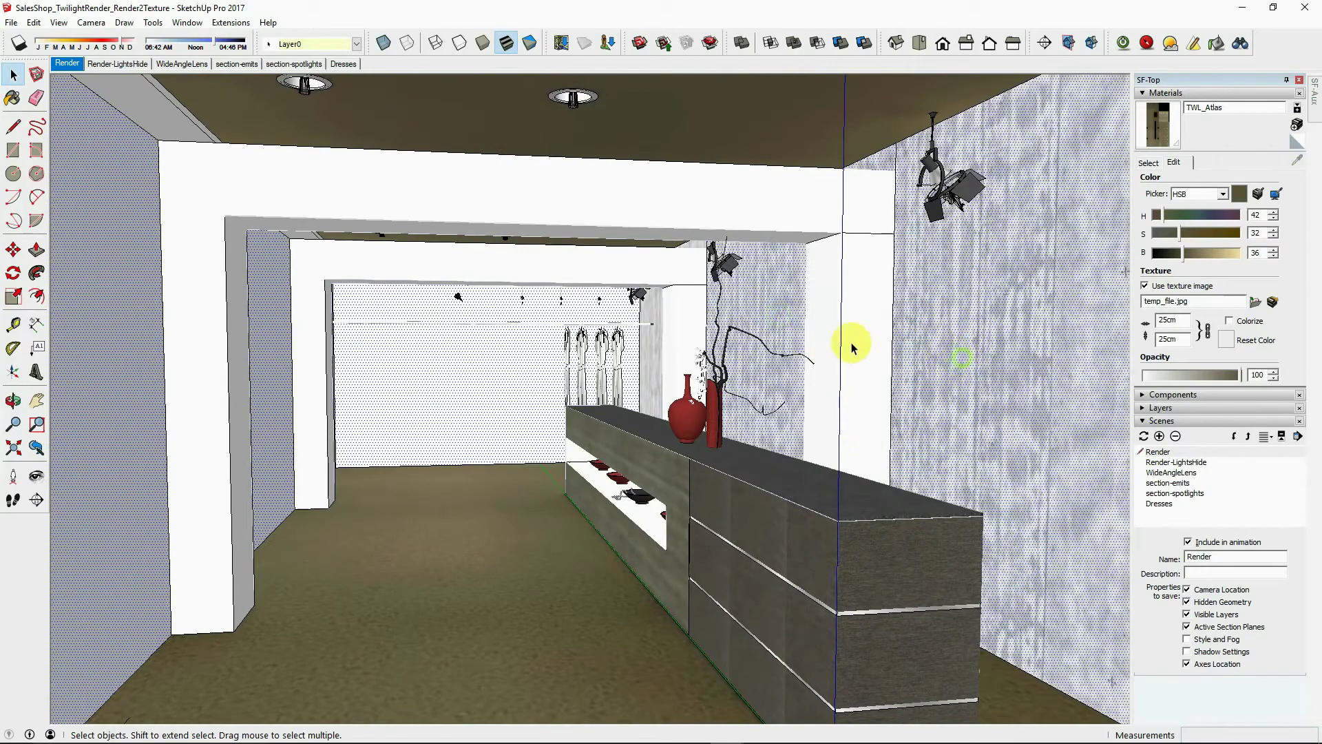
Step: Add the plain end wall facing the rear wall to the selection and recall the Render scene
{"action": "left_click", "coordinate": [37, 476]}
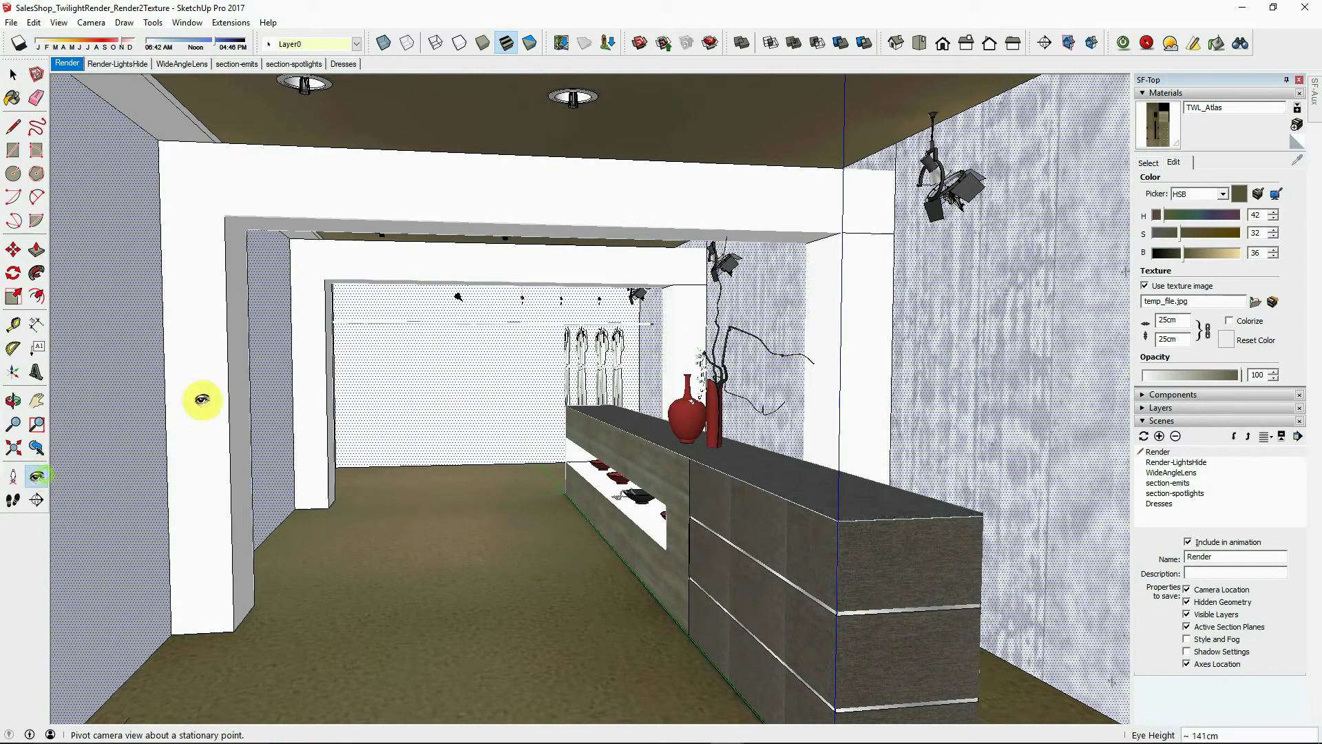
{"action": "left_click_drag", "start_coordinate": [304, 375], "coordinate": [758, 442]}
{"action": "key", "text": "space"}
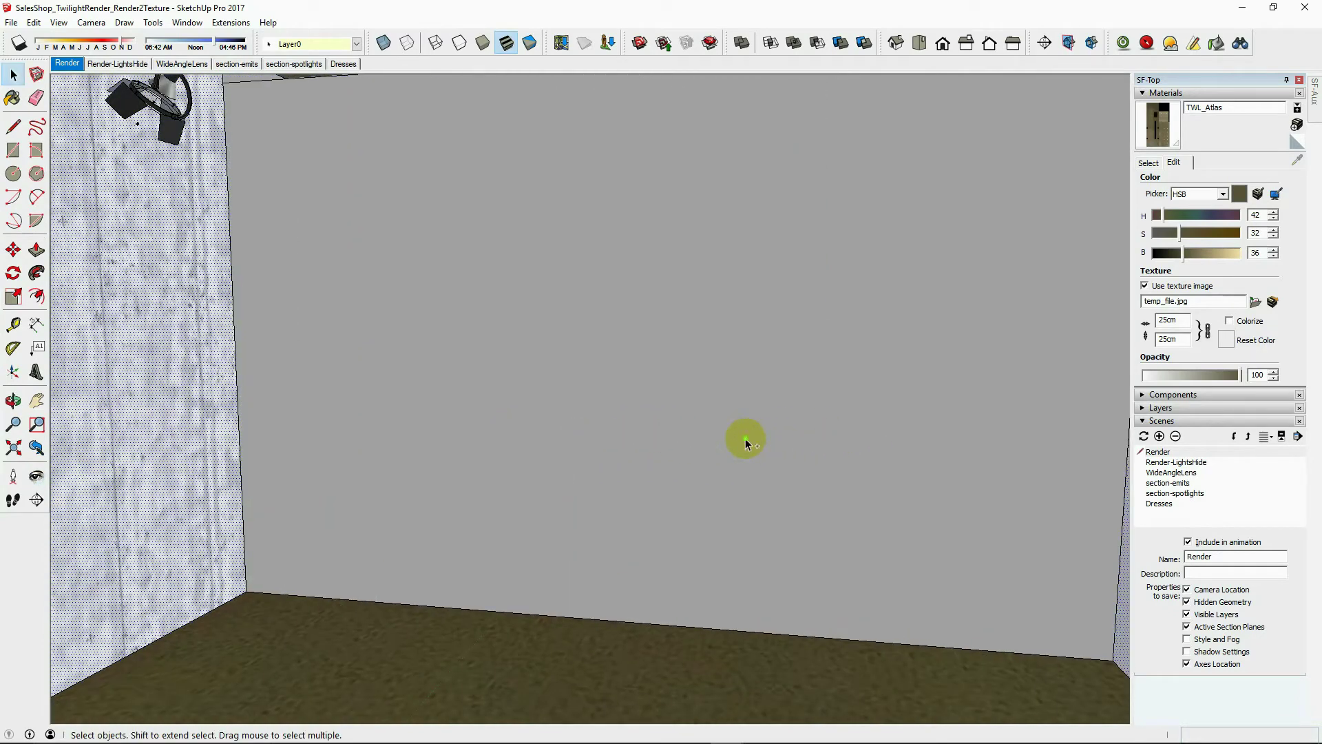
{"action": "left_click", "coordinate": [745, 438], "text": "shift"}
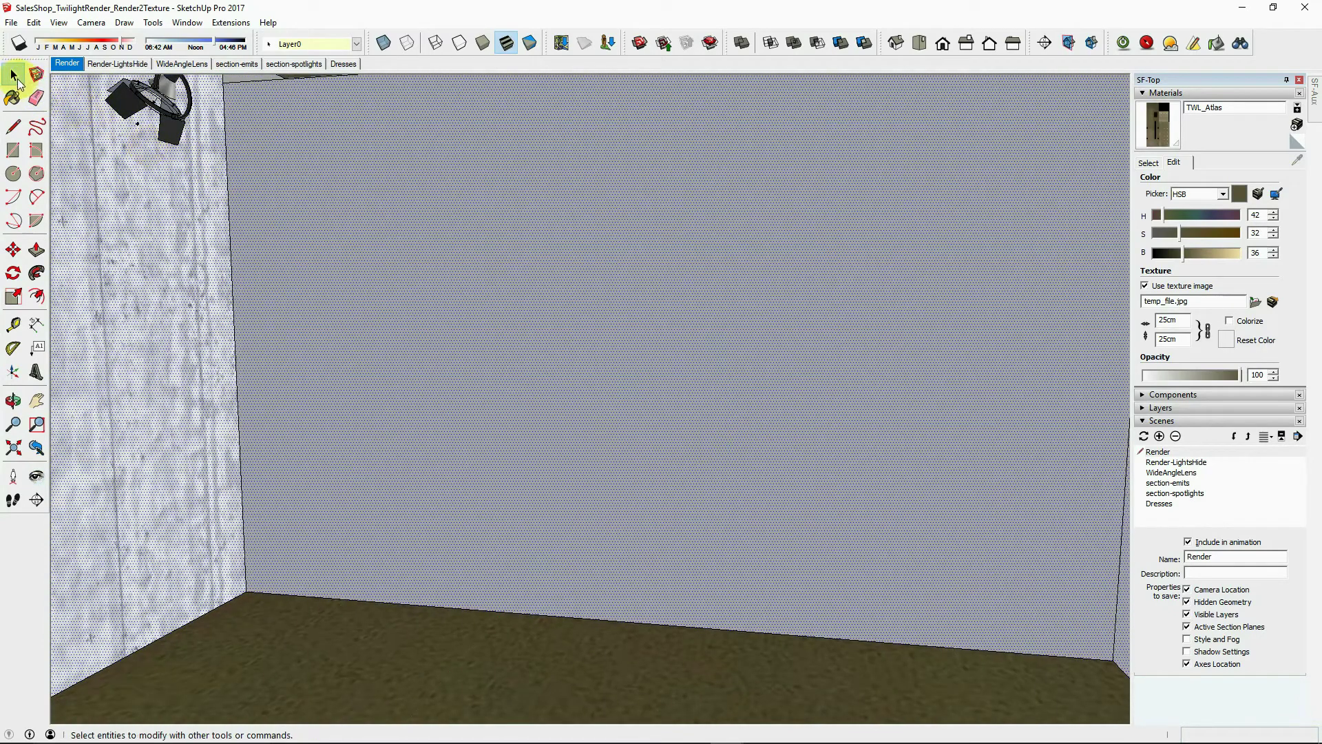
{"action": "left_click", "coordinate": [63, 67]}
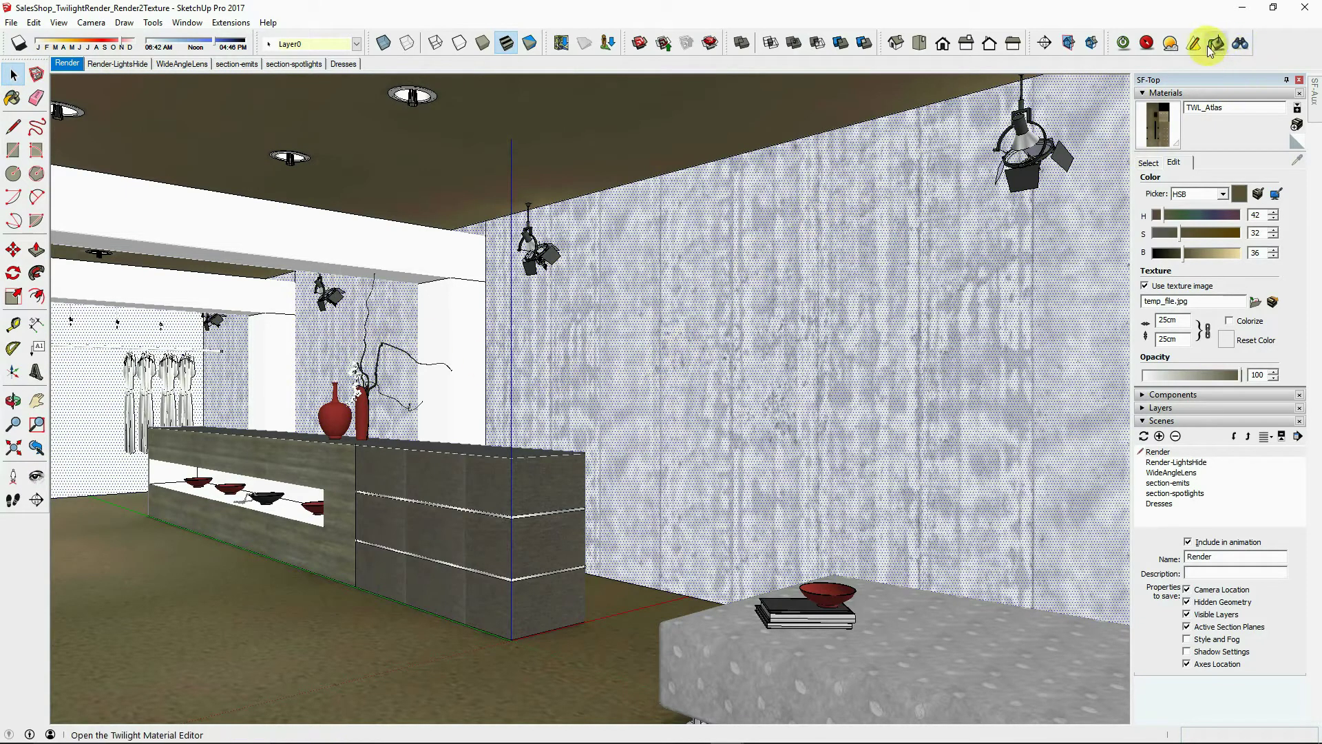
Step: Bake the selected walls into textures with Twilight Render V2's Render to Texture and close its window when rendering ends
{"action": "left_click", "coordinate": [230, 22]}
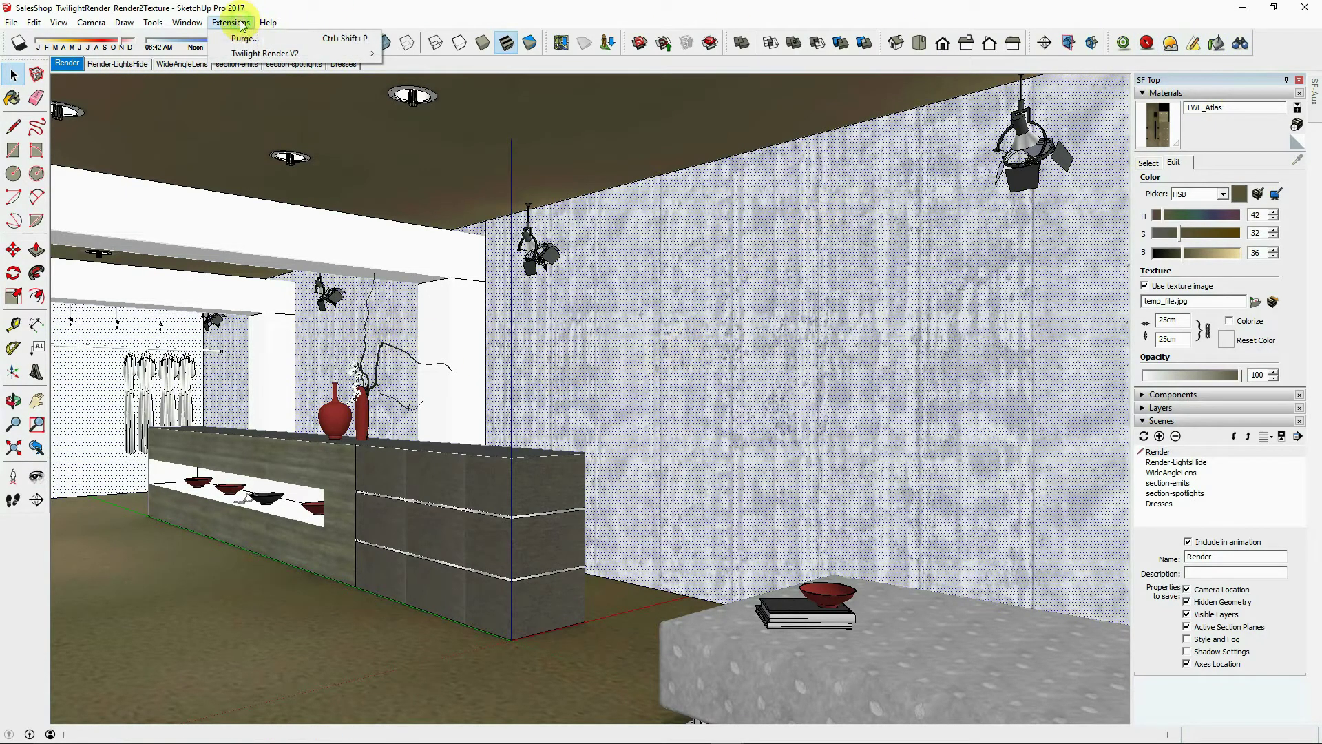
{"action": "mouse_move", "coordinate": [309, 54]}
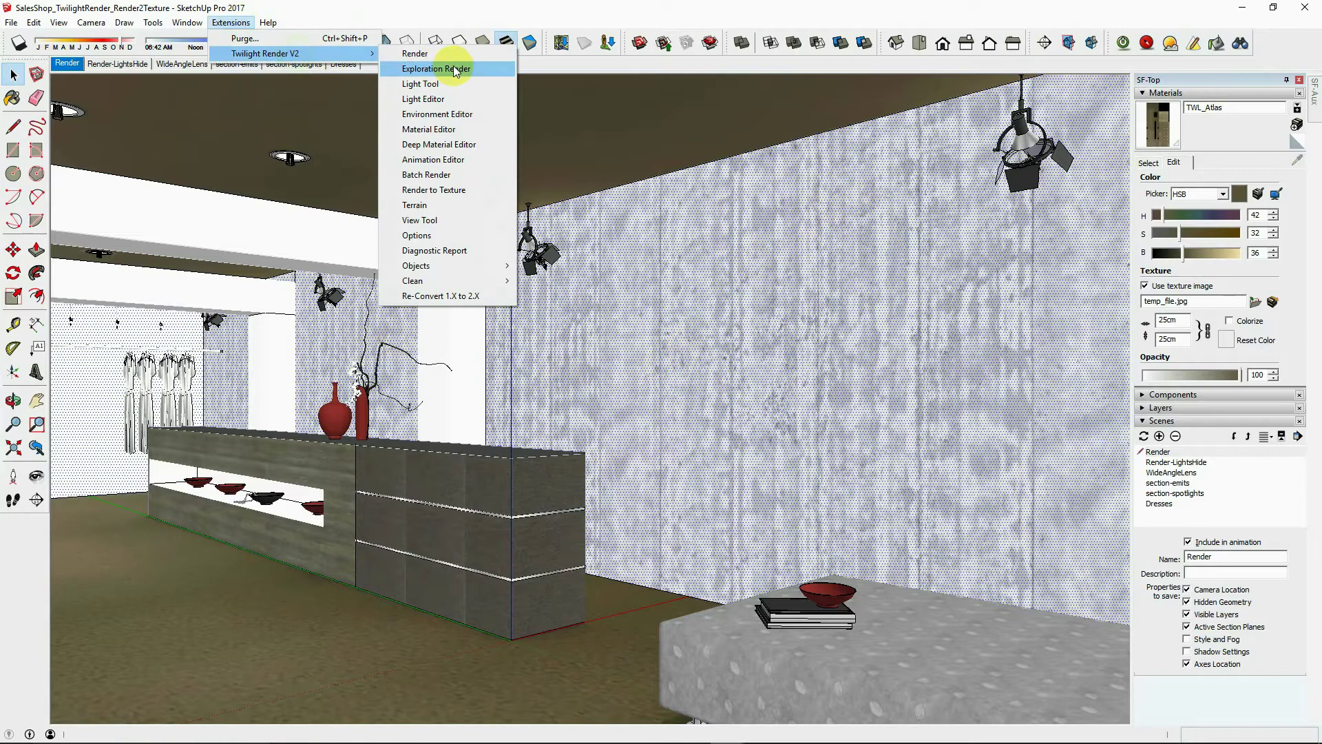
{"action": "left_click", "coordinate": [441, 190]}
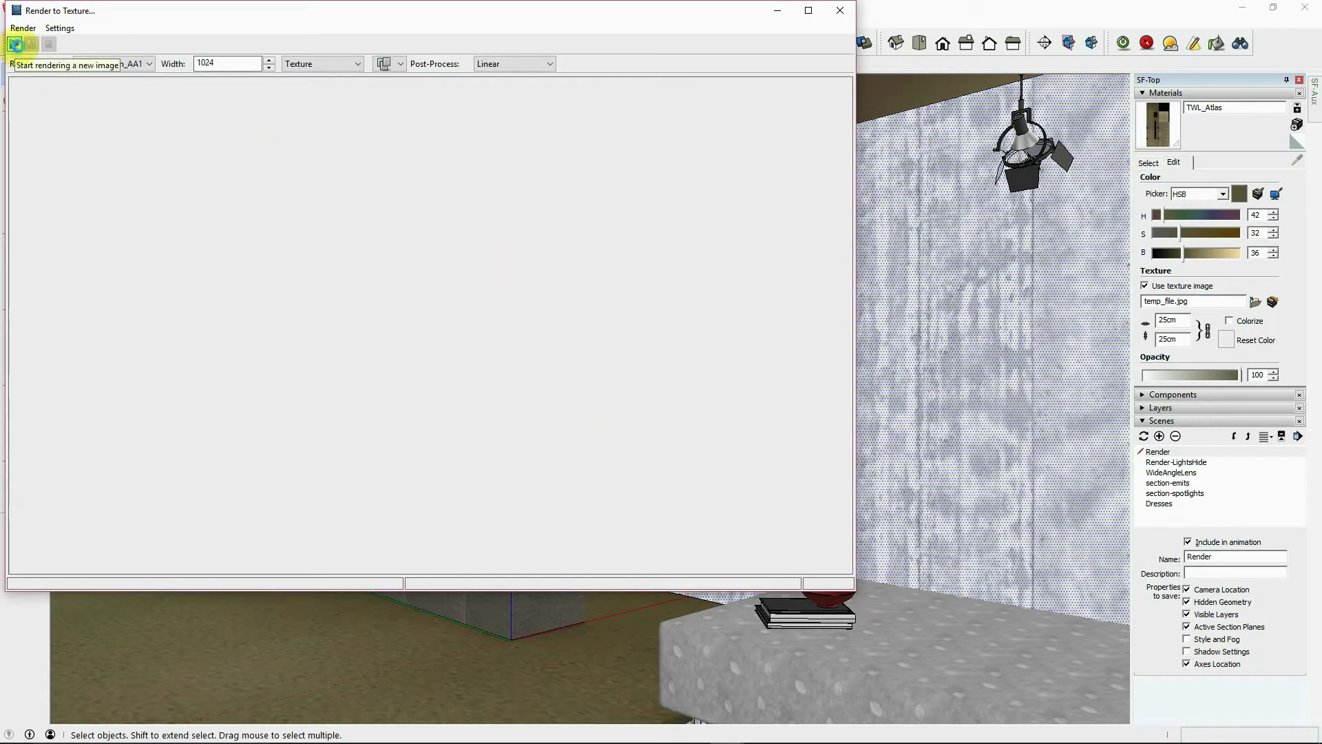
{"action": "left_click", "coordinate": [14, 46]}
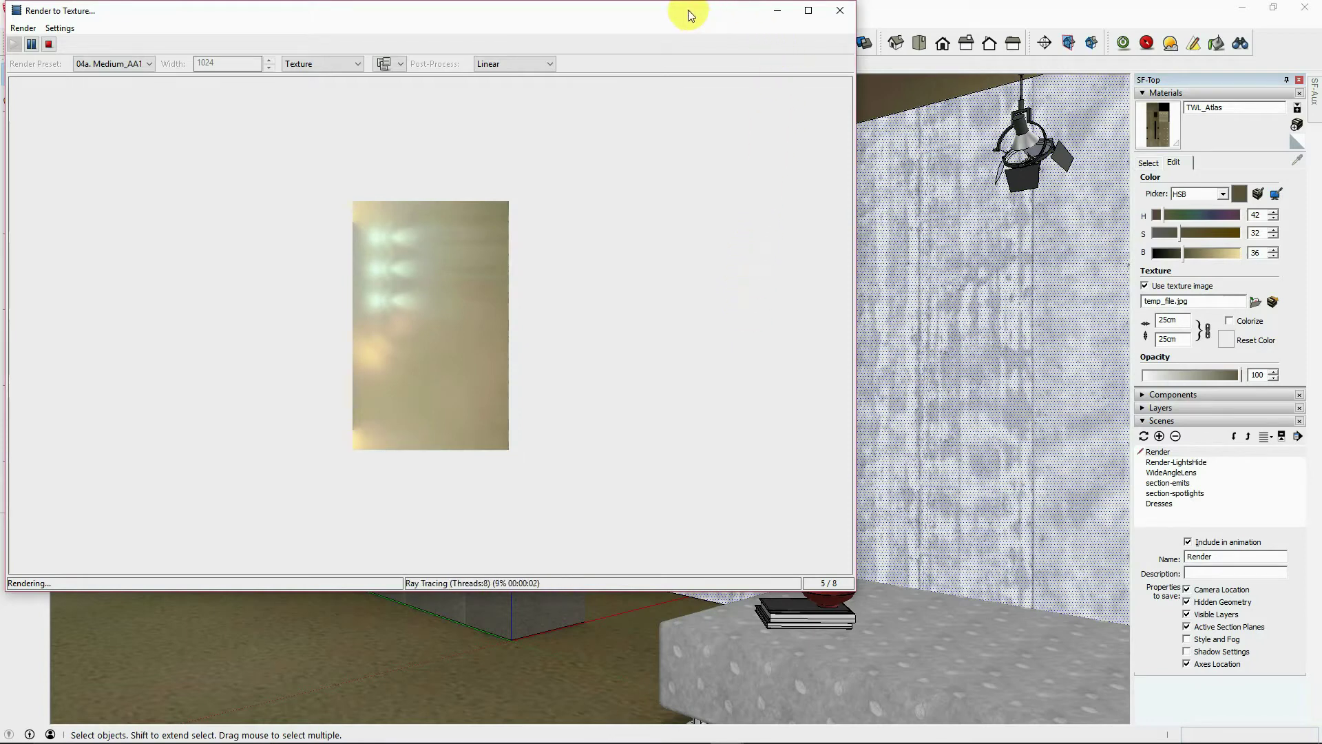
{"action": "mouse_move", "coordinate": [688, 10]}
{"action": "left_mouse_down"}
{"action": "mouse_move", "coordinate": [693, 32]}
{"action": "mouse_move", "coordinate": [776, 80]}
{"action": "mouse_move", "coordinate": [738, 82]}
{"action": "left_mouse_up"}
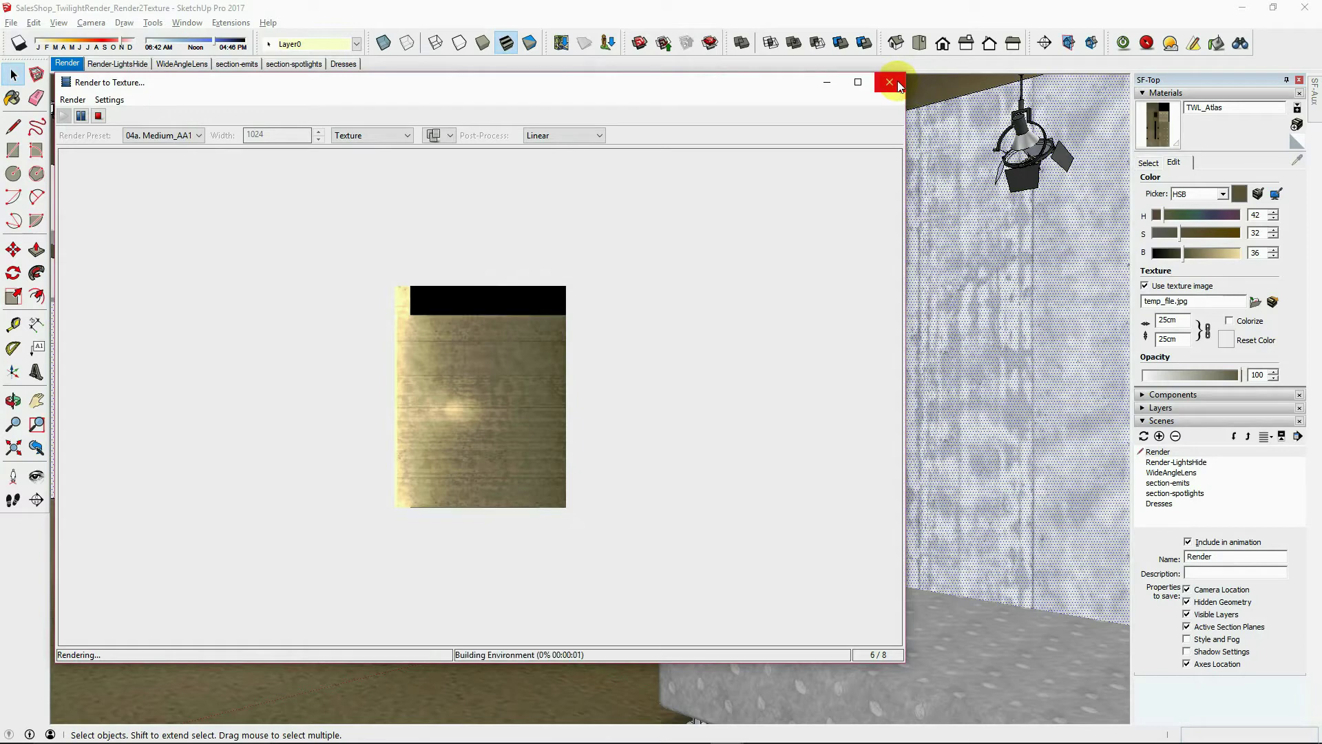
{"action": "left_click_drag", "start_coordinate": [749, 84], "coordinate": [852, 110]}
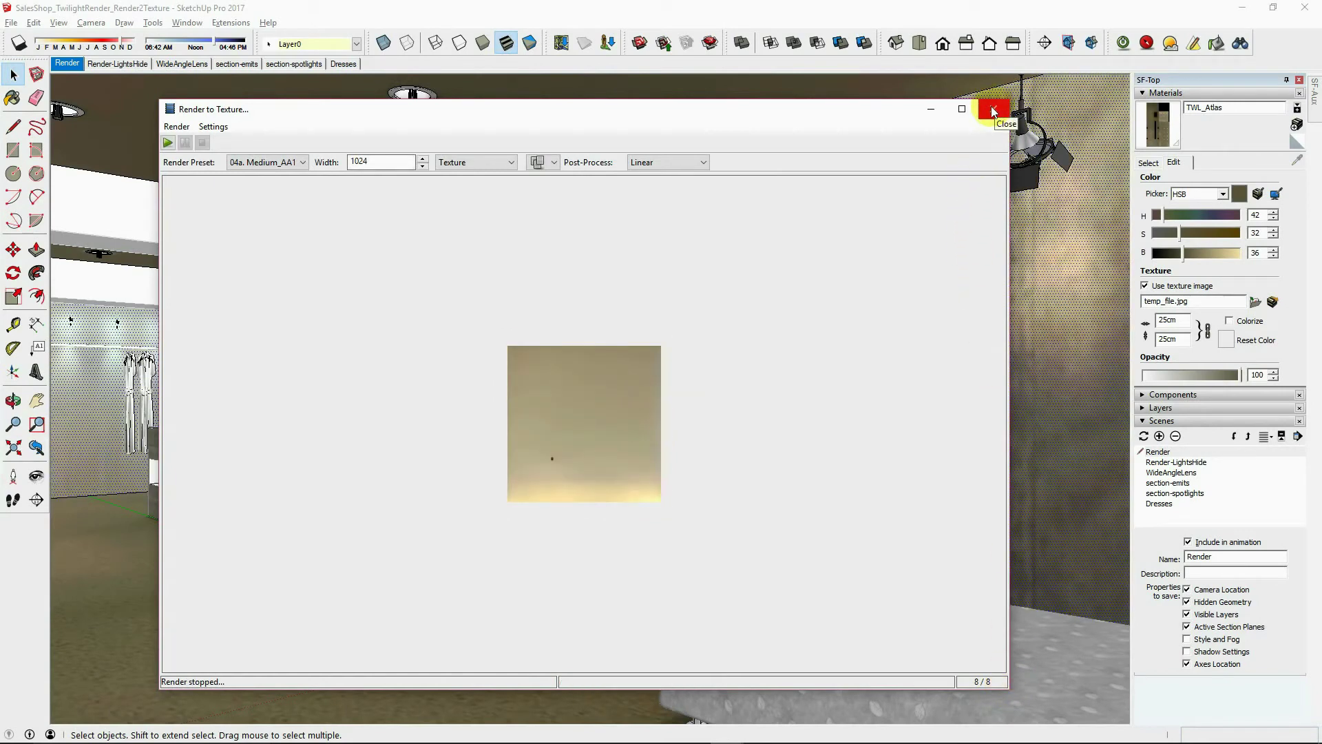
{"action": "left_click", "coordinate": [995, 107]}
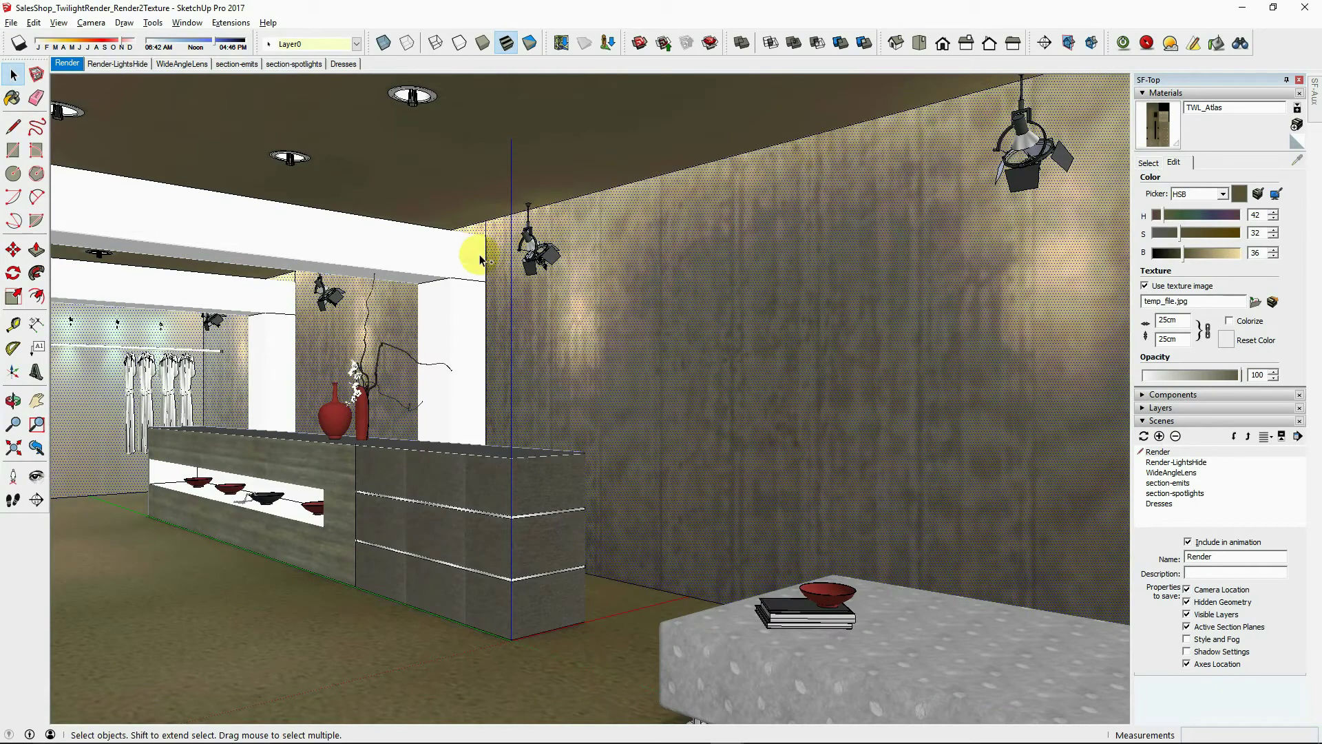
Step: Look around the shop interior to inspect the newly baked lighting on the concrete, rear and side walls
{"action": "left_click", "coordinate": [36, 476]}
{"action": "left_click_drag", "start_coordinate": [446, 407], "coordinate": [537, 399]}
{"action": "scroll", "coordinate": [535, 397], "scroll_direction": "up", "scroll_amount": 3}
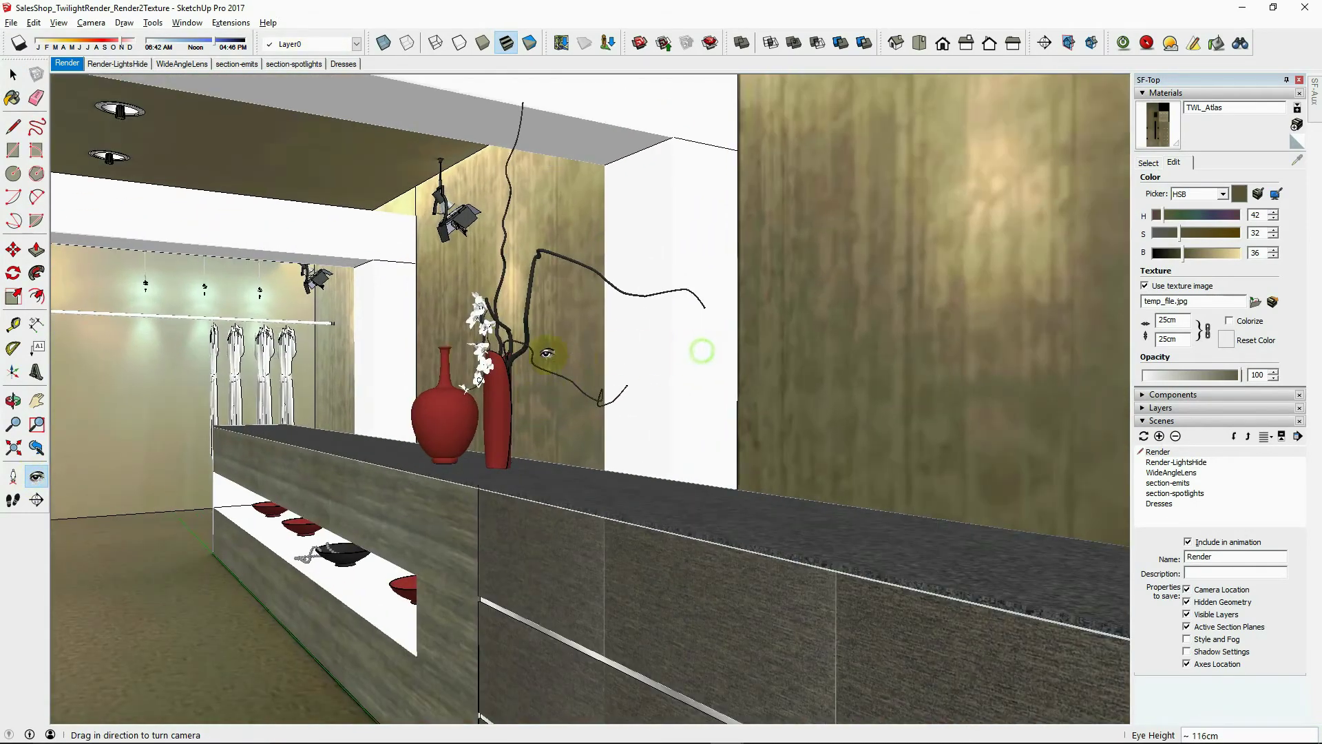
{"action": "scroll", "coordinate": [449, 325], "scroll_direction": "down", "scroll_amount": 5}
{"action": "middle_click_drag", "start_coordinate": [449, 325], "coordinate": [422, 328]}
{"action": "scroll", "coordinate": [436, 307], "scroll_direction": "down", "scroll_amount": 3}
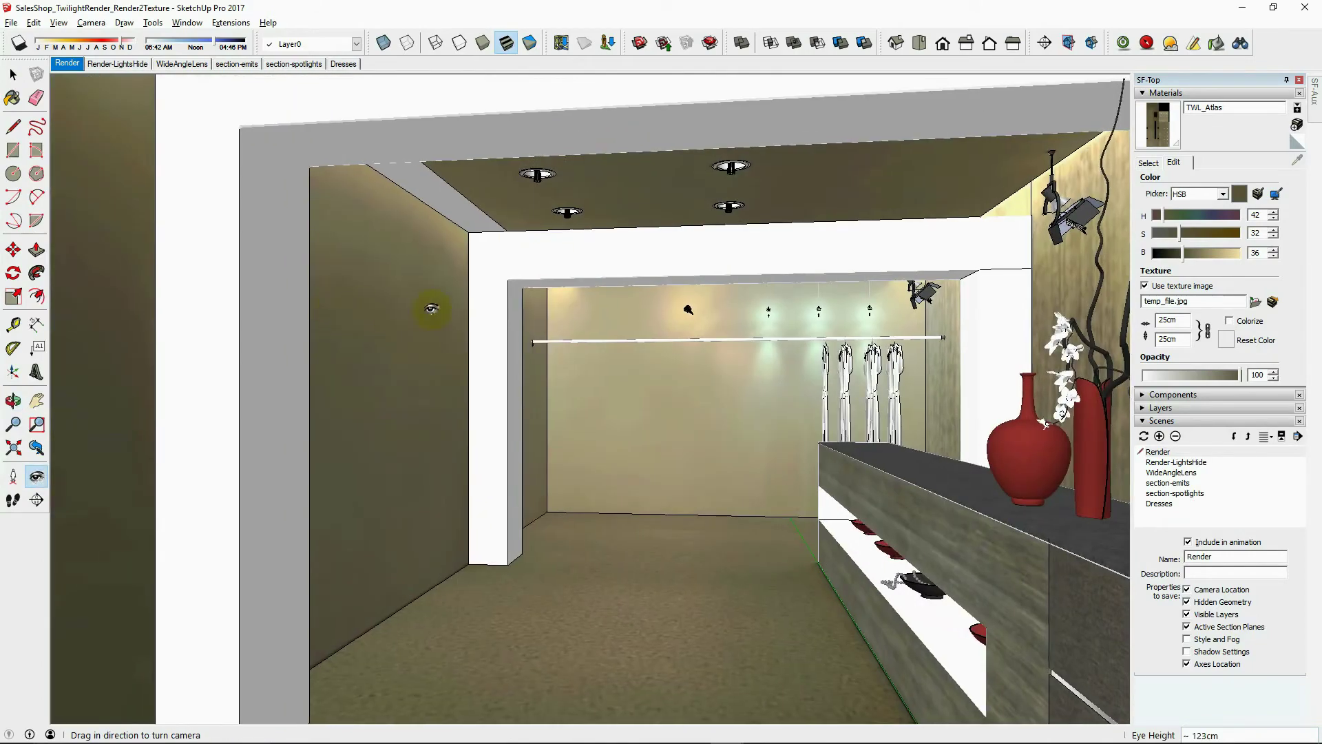
{"action": "left_click_drag", "start_coordinate": [436, 306], "coordinate": [687, 348]}
{"action": "scroll", "coordinate": [656, 377], "scroll_direction": "down", "scroll_amount": 2}
{"action": "key", "text": "space"}
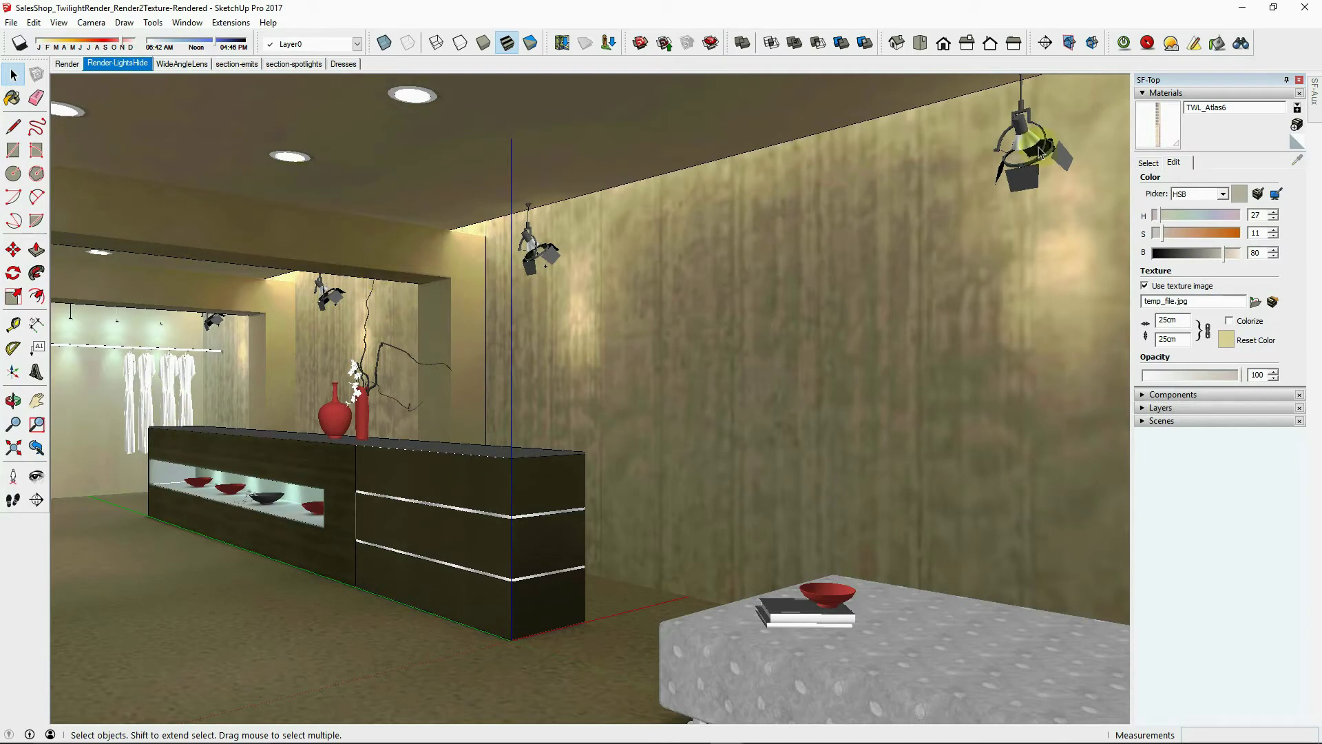
Step: Show the layer list and compare light layer visibility between the Render and Render-LightsHide scenes
{"action": "left_click", "coordinate": [1160, 95]}
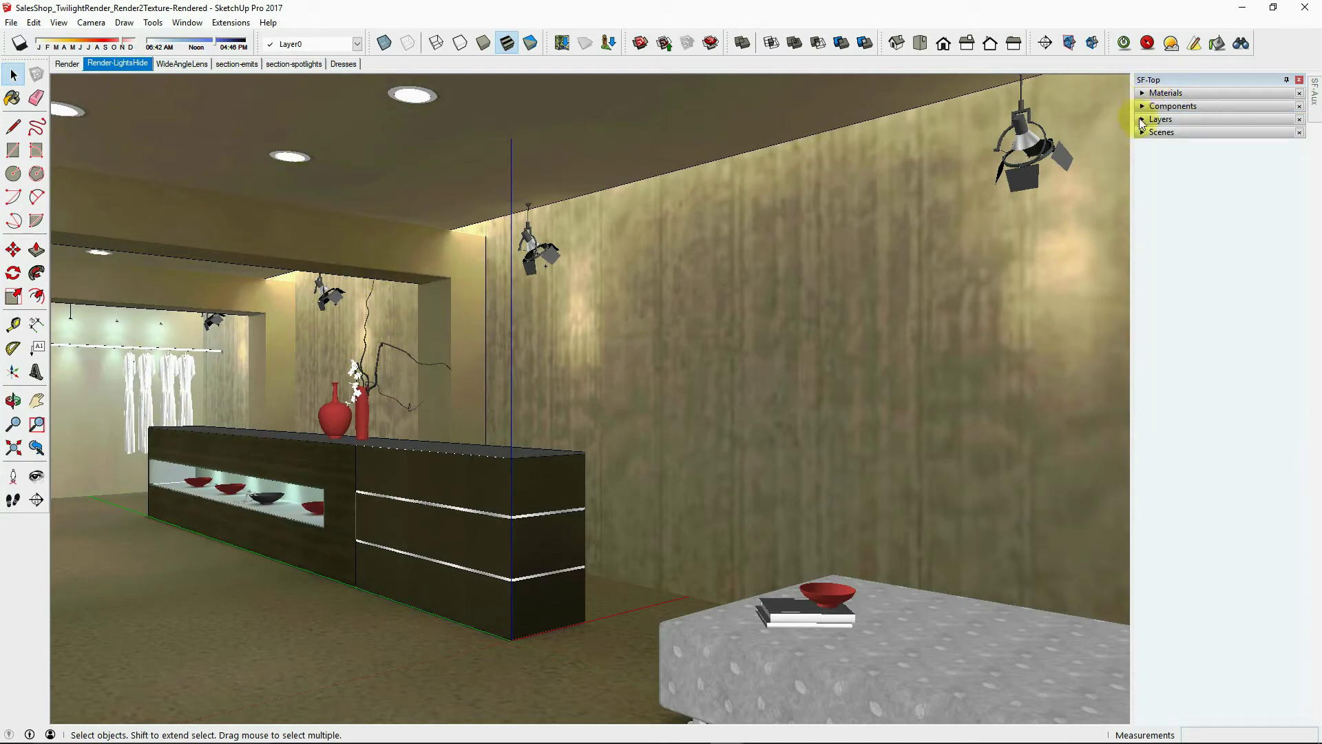
{"action": "left_click", "coordinate": [1143, 120]}
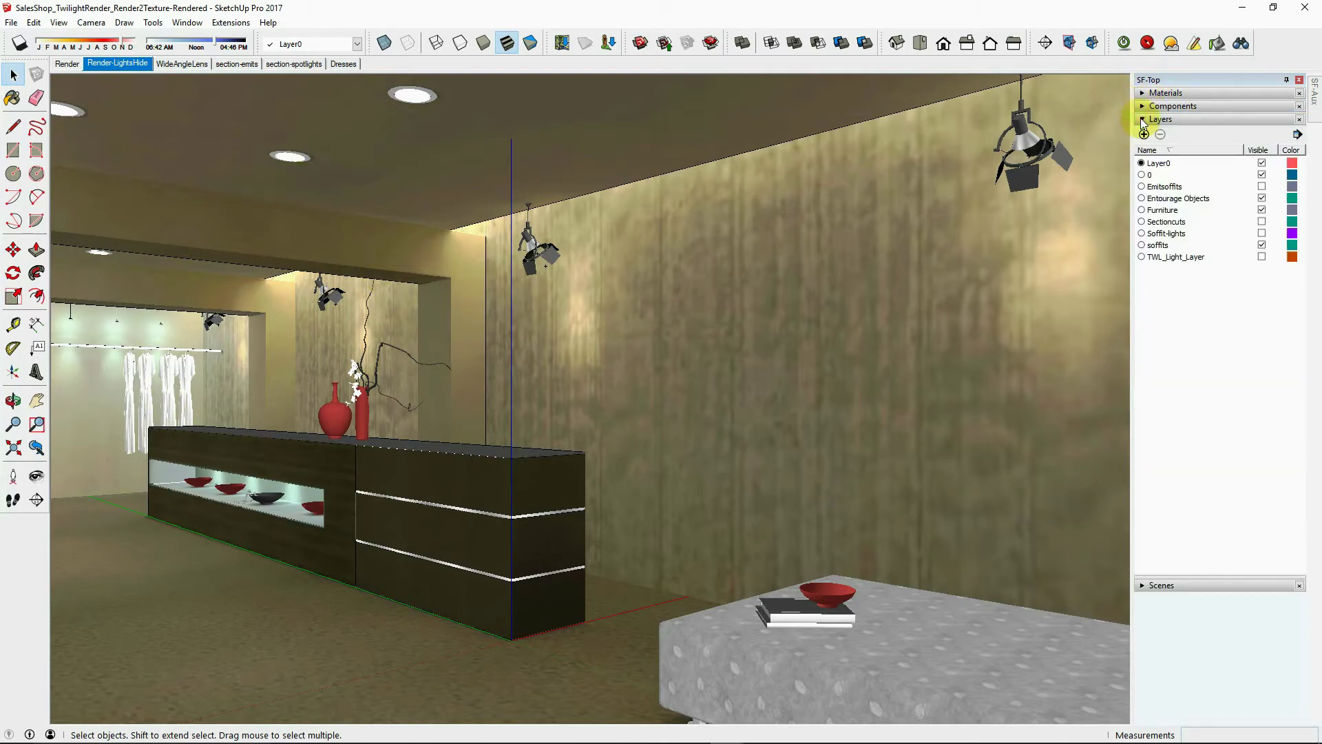
{"action": "double_click", "coordinate": [1183, 261]}
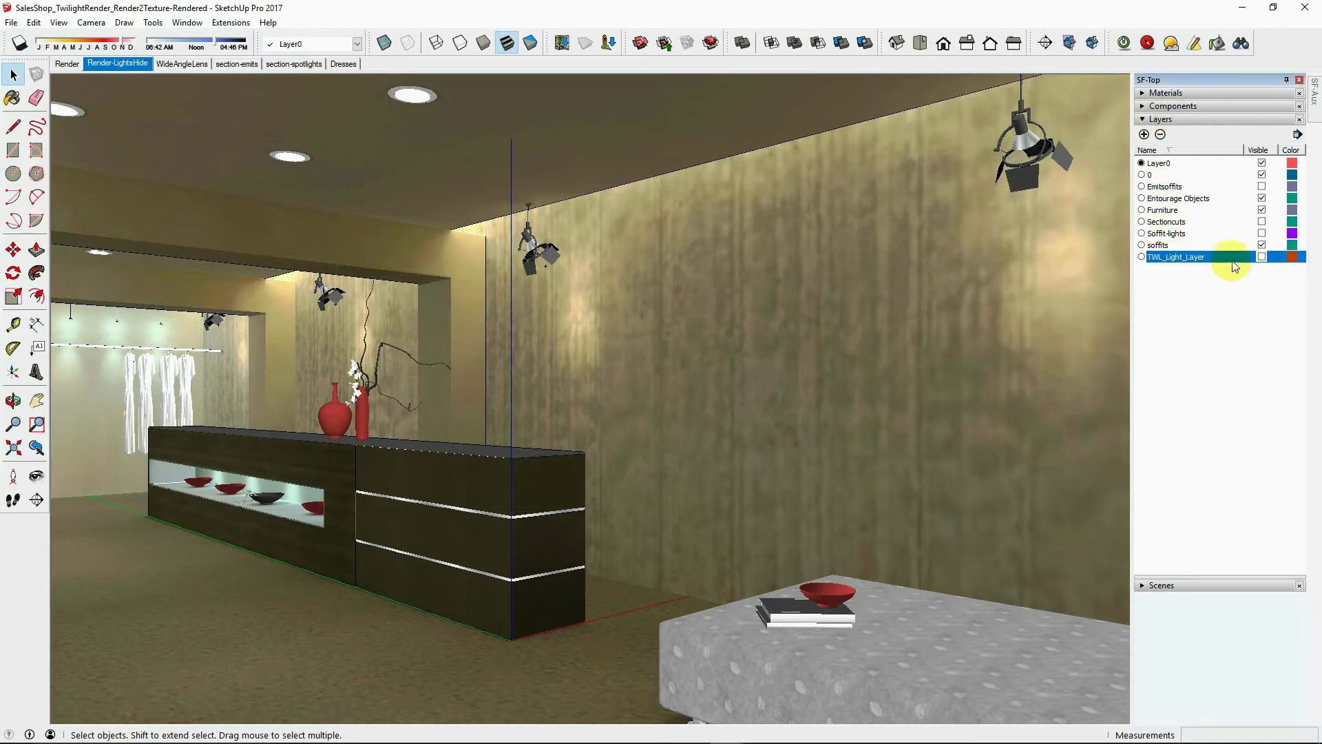
{"action": "left_click", "coordinate": [102, 71]}
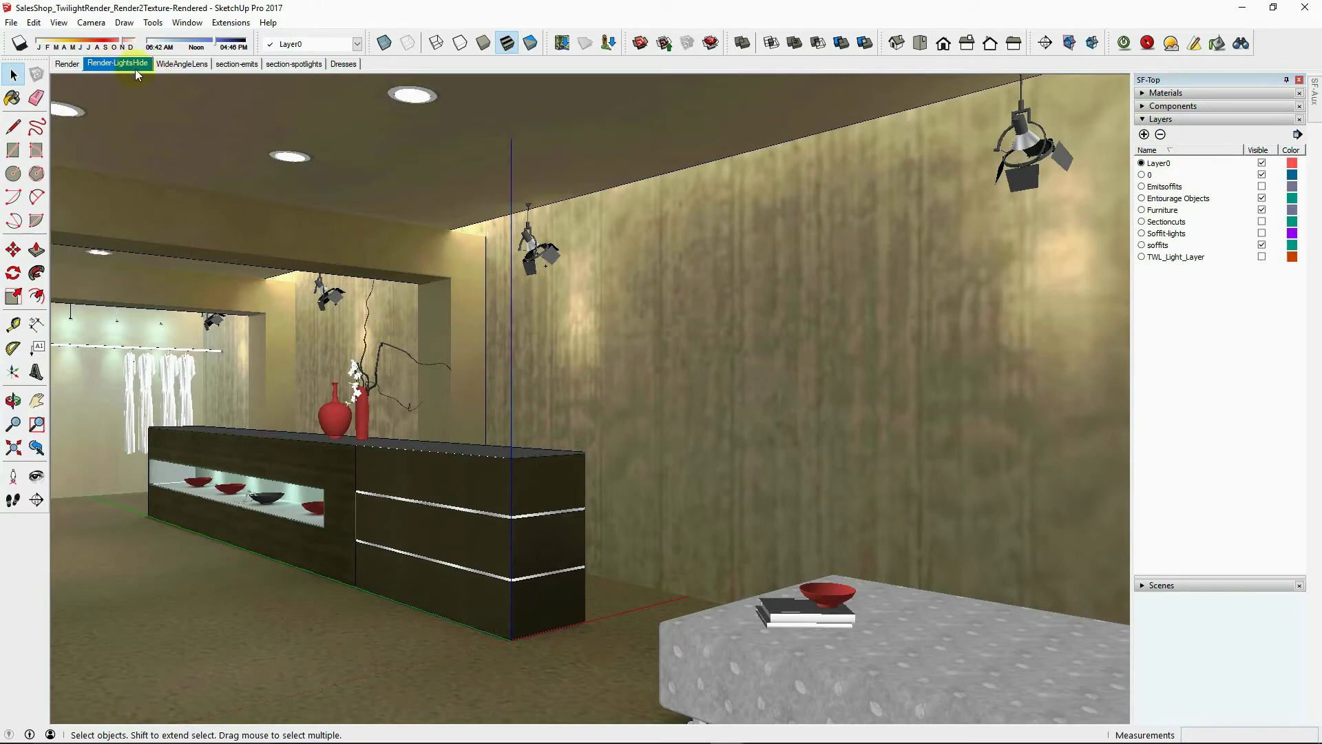
{"action": "left_click", "coordinate": [67, 64]}
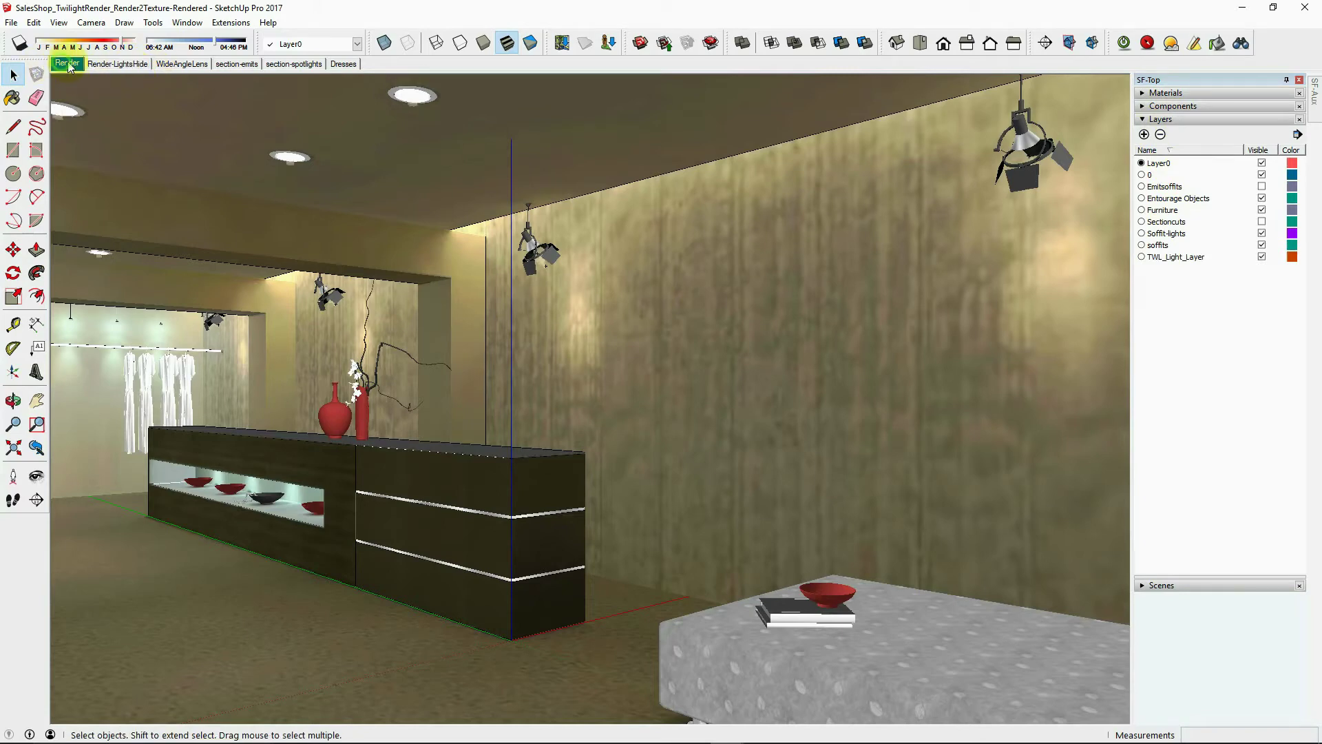
{"action": "left_click", "coordinate": [110, 66]}
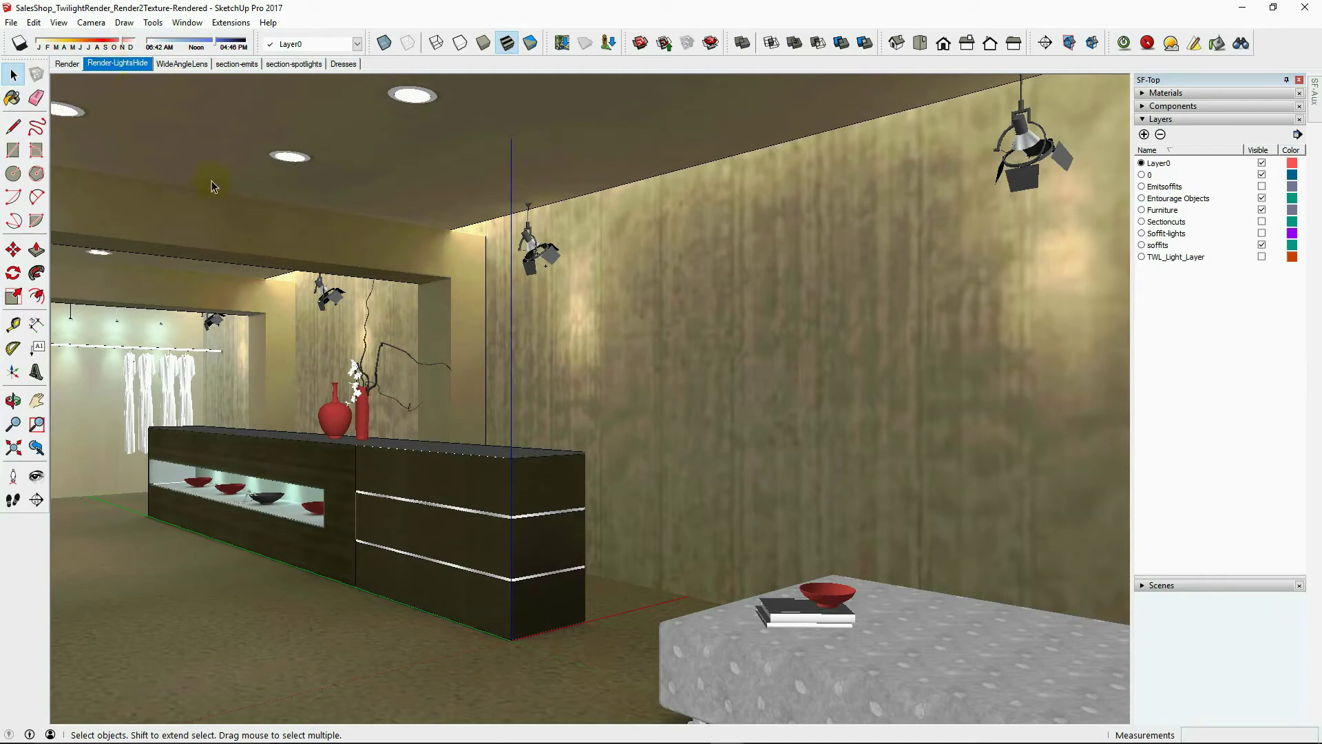
Step: Look around and walk towards the counter to examine the red vases on its stone top up close
{"action": "left_click", "coordinate": [36, 476]}
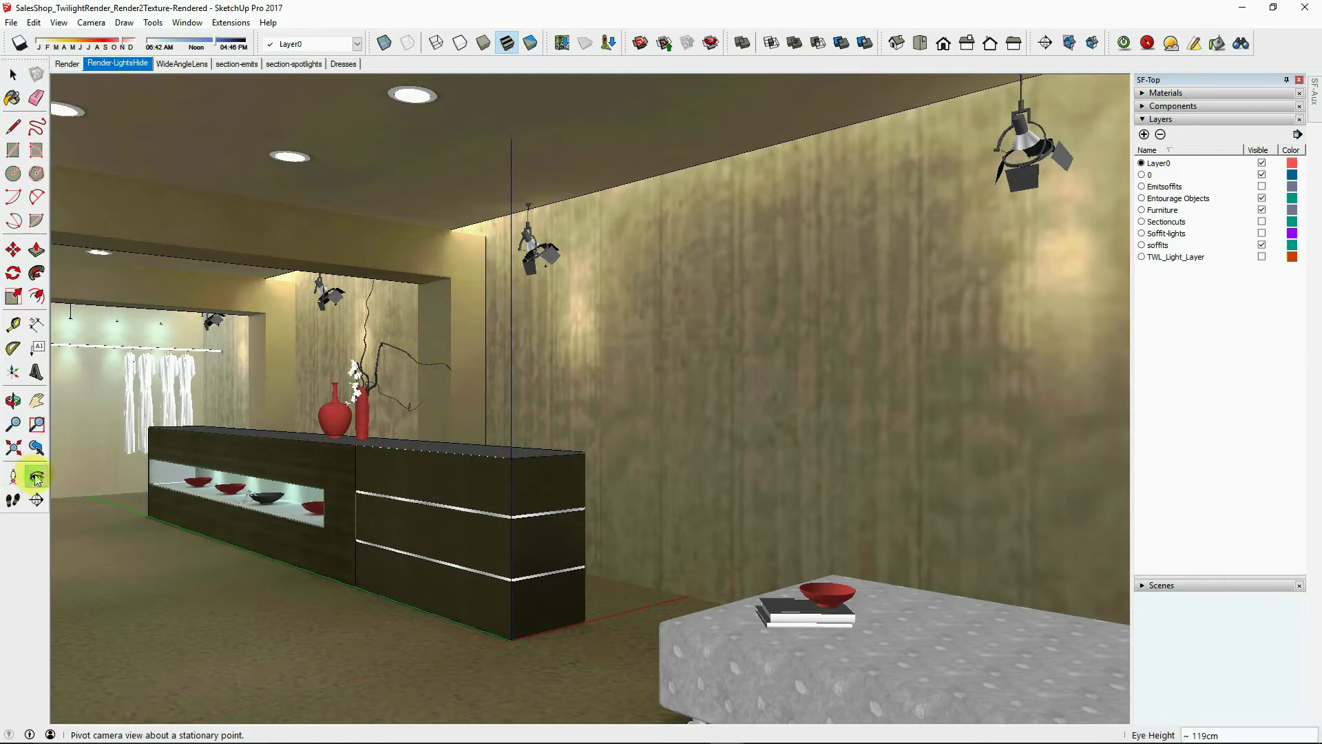
{"action": "left_click_drag", "start_coordinate": [662, 507], "coordinate": [520, 515]}
{"action": "left_click", "coordinate": [12, 499]}
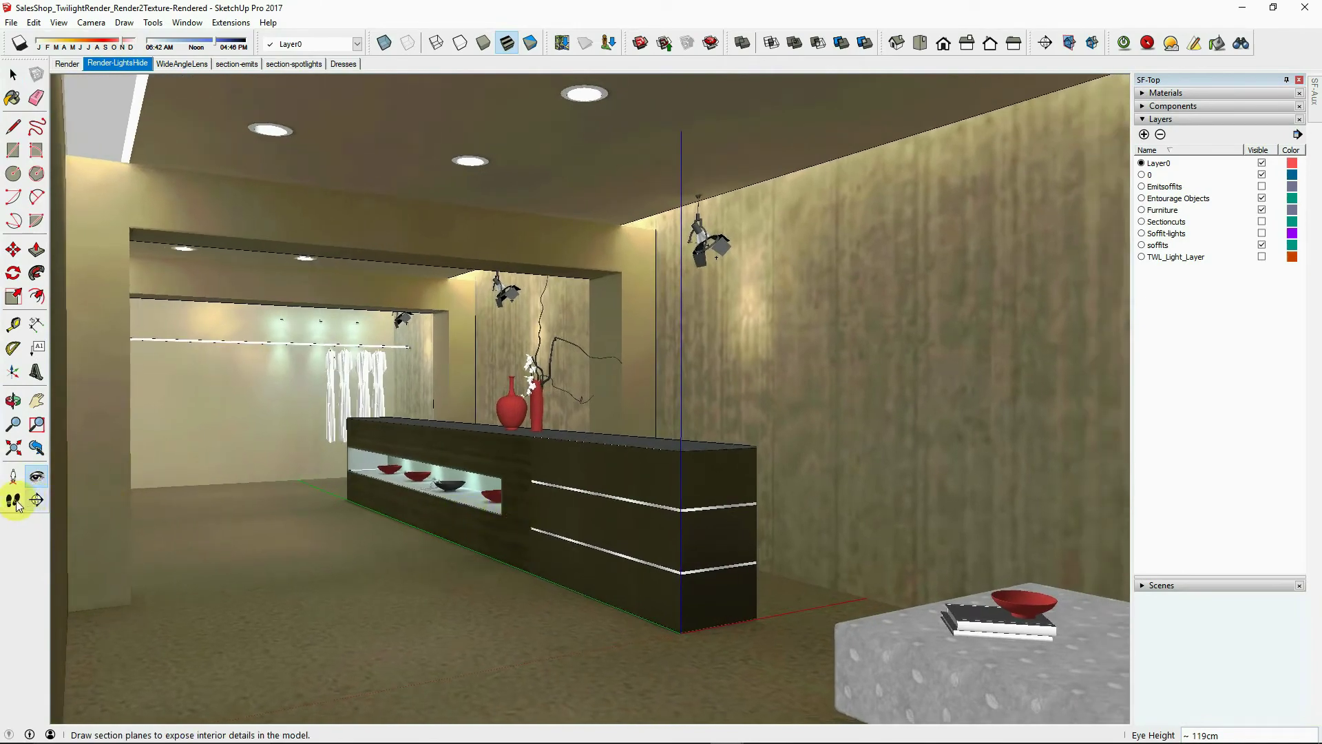
{"action": "left_click_drag", "start_coordinate": [367, 513], "coordinate": [415, 365]}
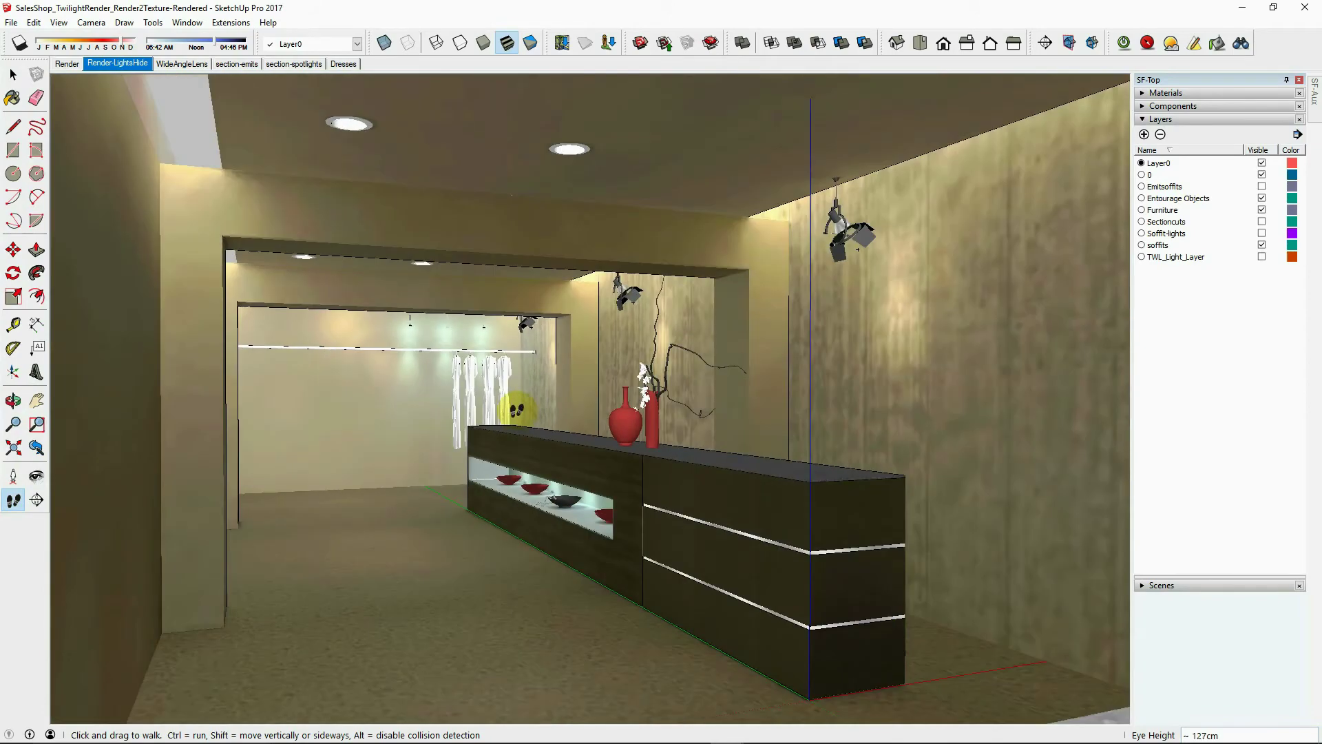
{"action": "key", "text": "space"}
{"action": "scroll", "coordinate": [647, 419], "scroll_direction": "up", "scroll_amount": 5}
{"action": "left_click", "coordinate": [647, 418]}
{"action": "middle_click_drag", "start_coordinate": [647, 418], "coordinate": [737, 422]}
{"action": "scroll", "coordinate": [740, 423], "scroll_direction": "up", "scroll_amount": 3}
{"action": "scroll", "coordinate": [739, 422], "scroll_direction": "up", "scroll_amount": 1}
{"action": "key", "text": "ctrl+t"}
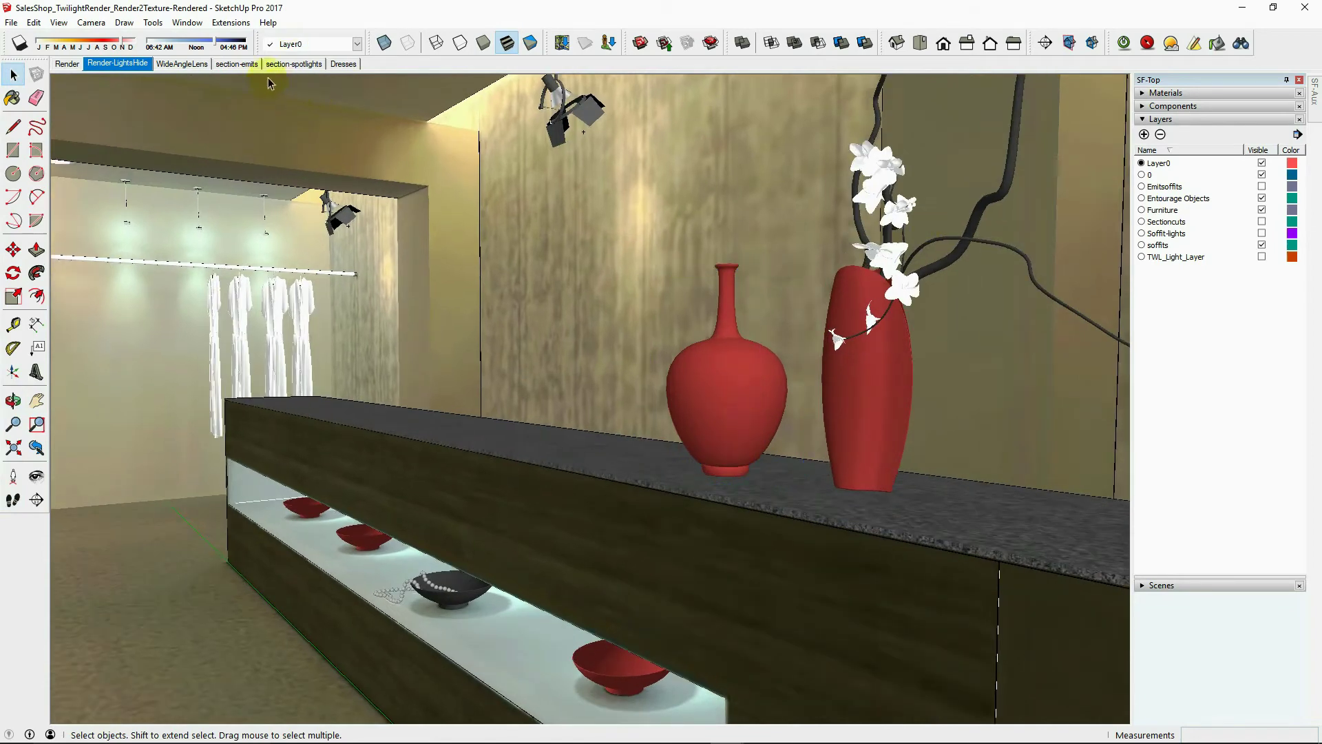
Step: Explode the round red vase group and open Twilight Render V2's Render to Texture for its selected geometry
{"action": "right_click", "coordinate": [740, 409]}
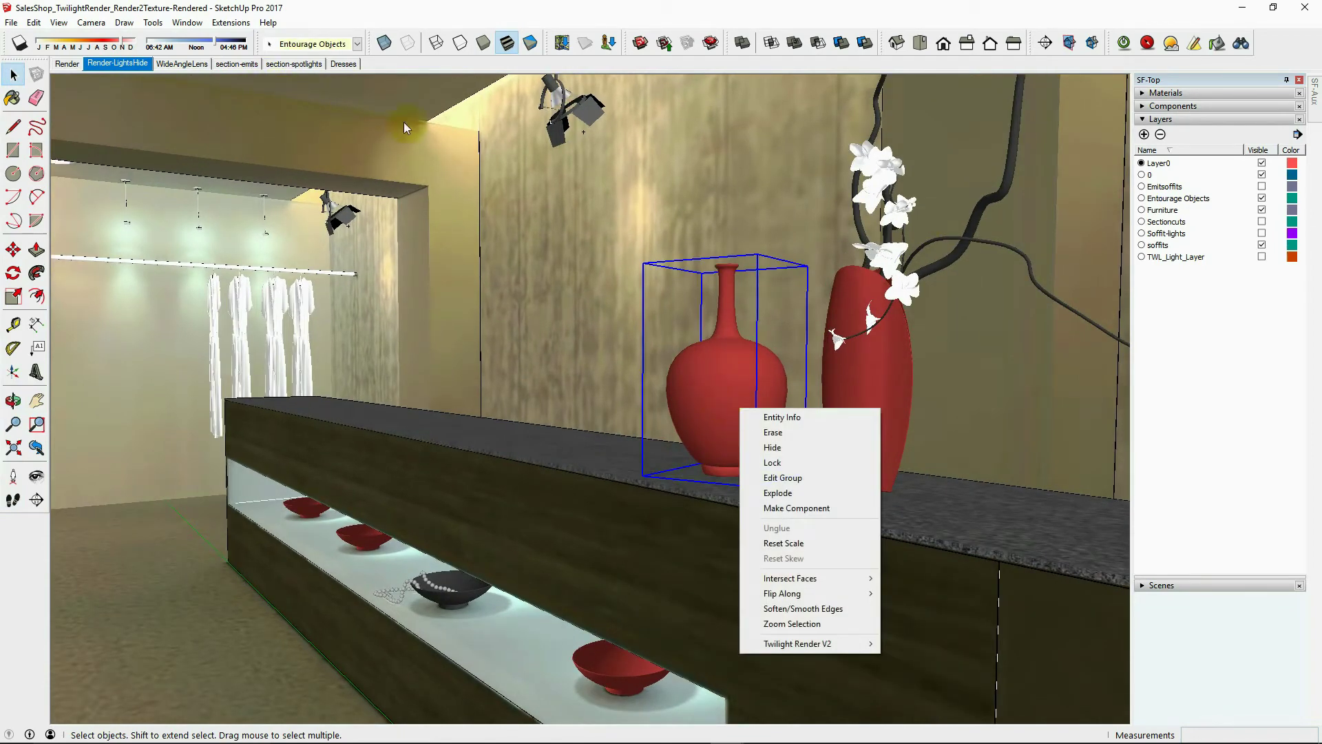
{"action": "left_click", "coordinate": [778, 492]}
{"action": "left_click", "coordinate": [231, 22]}
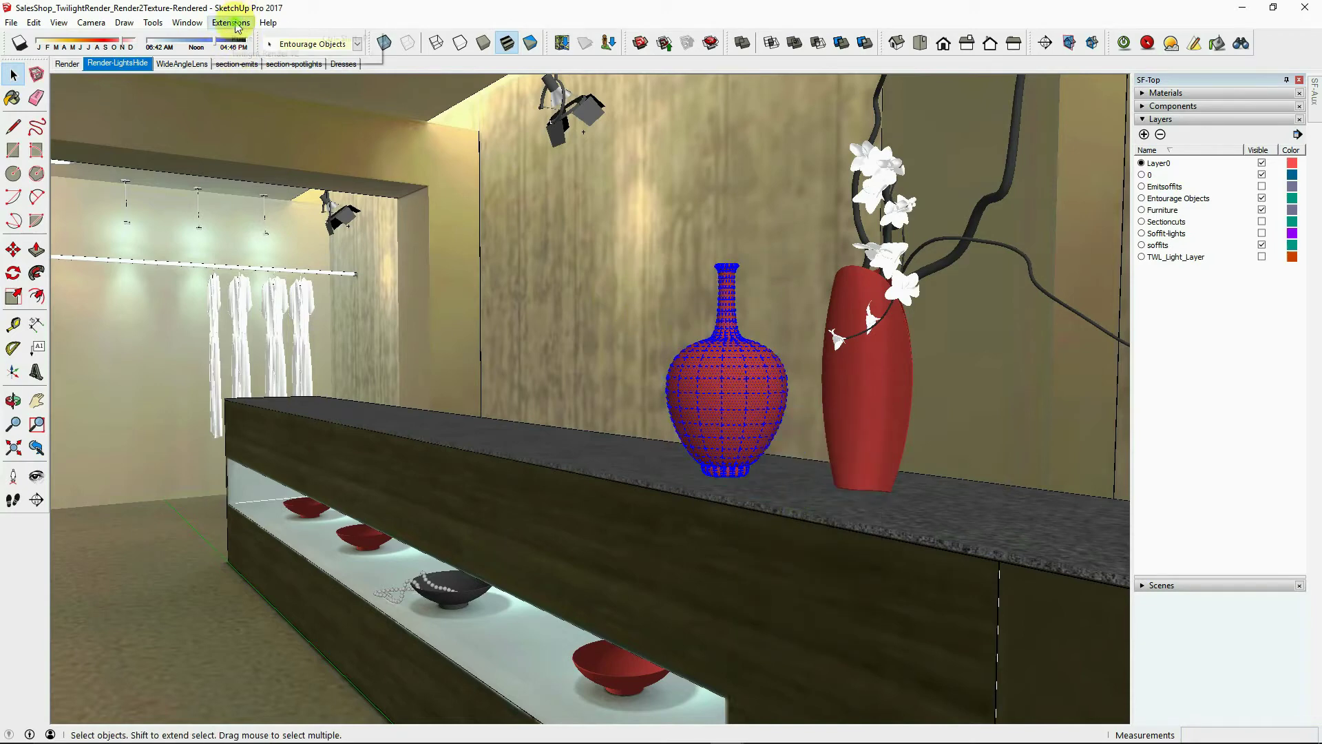
{"action": "mouse_move", "coordinate": [267, 55]}
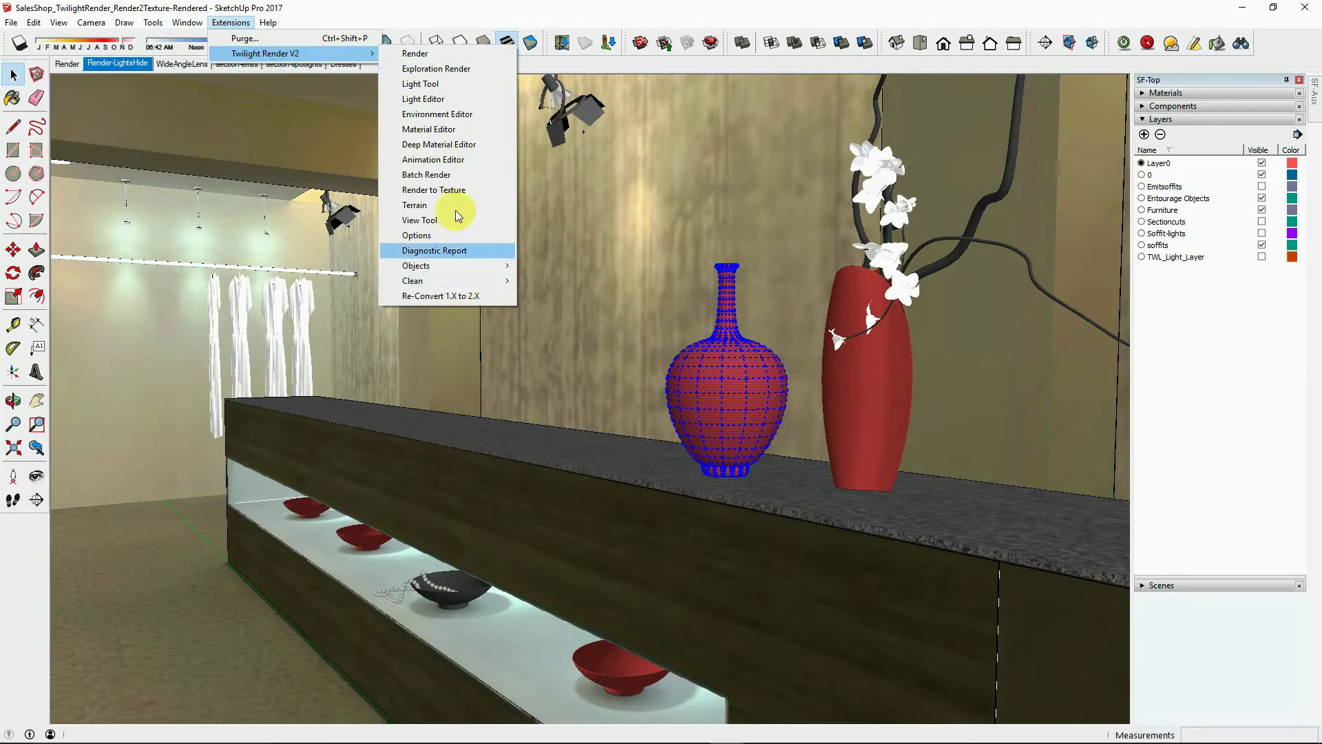
{"action": "left_click", "coordinate": [440, 190]}
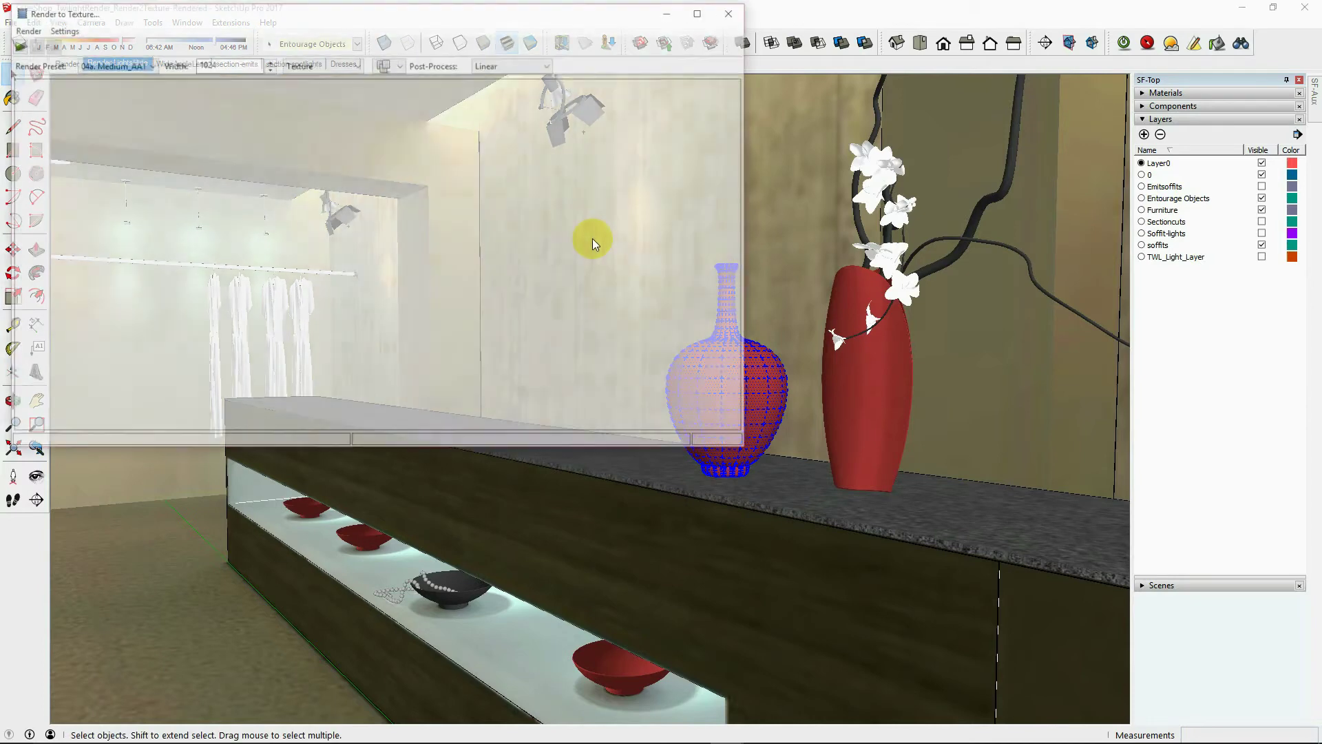
Step: Enable Group faces for texturing in the Render to Texture options and set the curvature threshold to 0.2
{"action": "left_click", "coordinate": [333, 64]}
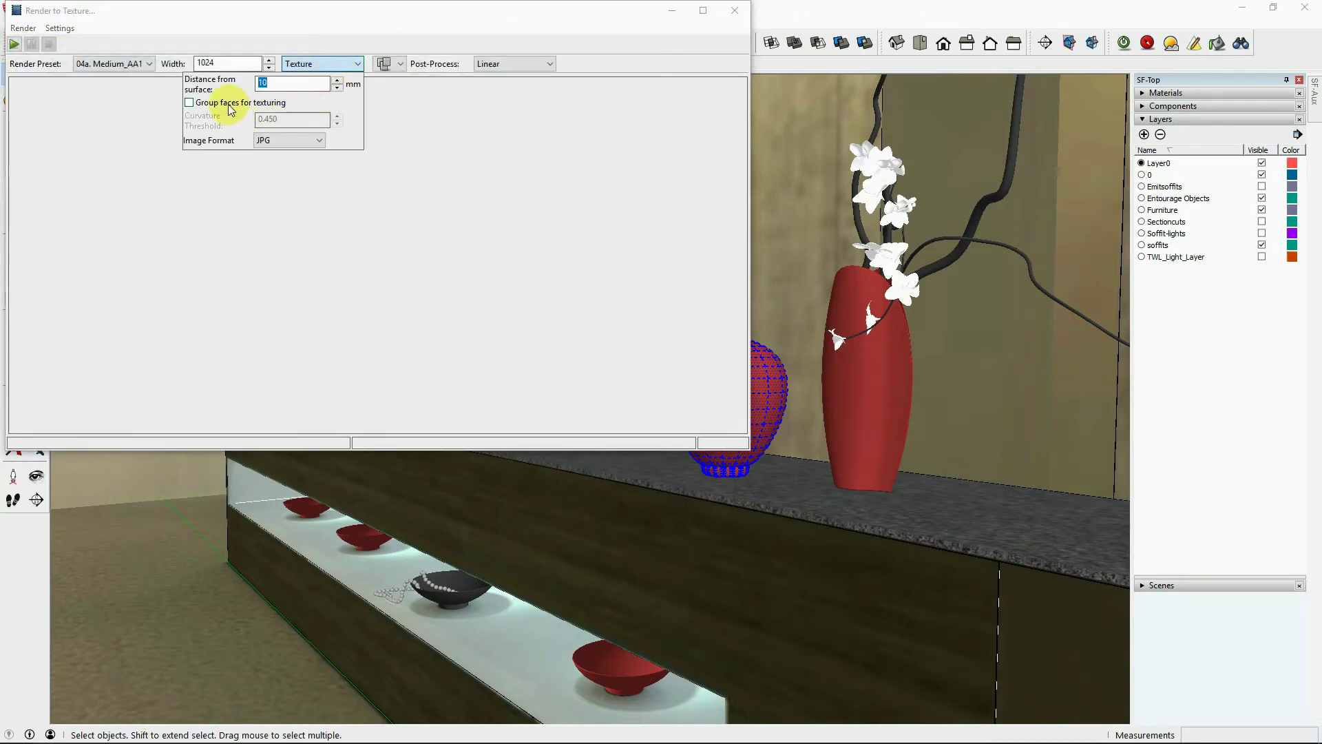
{"action": "left_click", "coordinate": [193, 103]}
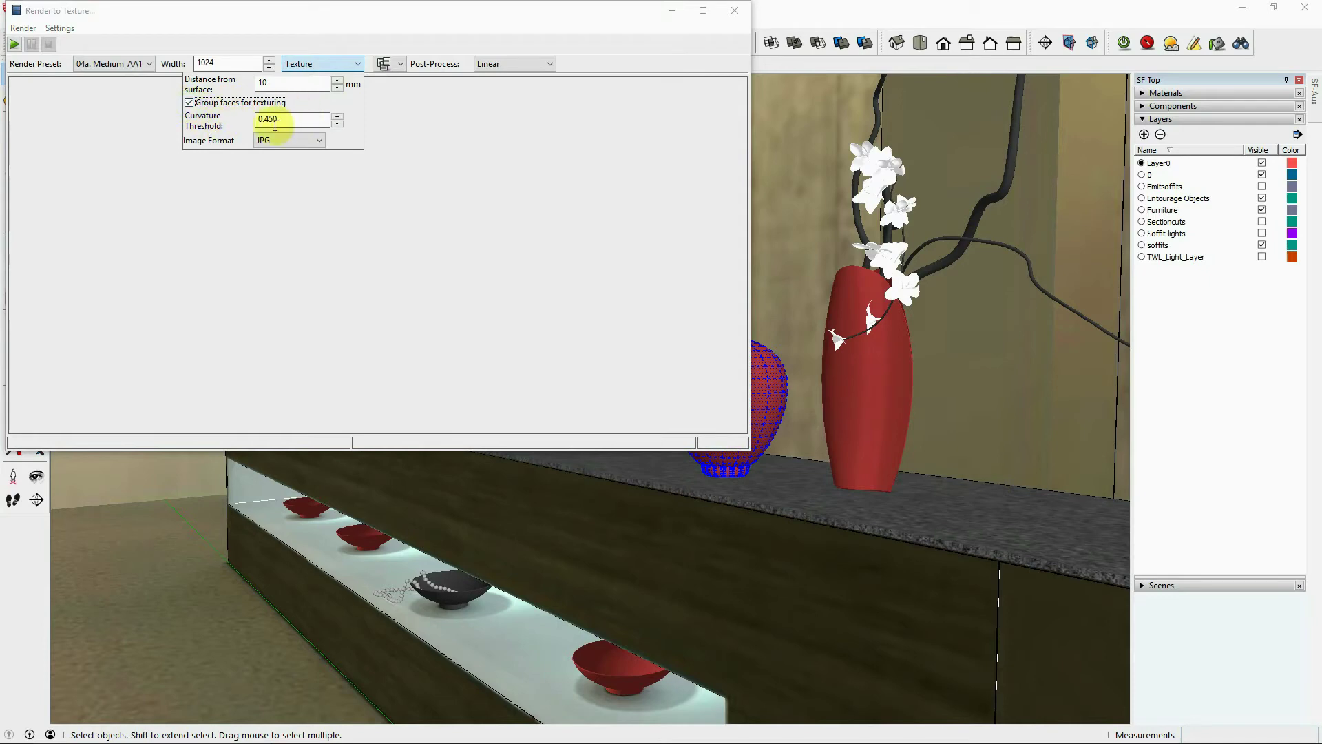
{"action": "left_click_drag", "start_coordinate": [280, 122], "coordinate": [269, 123]}
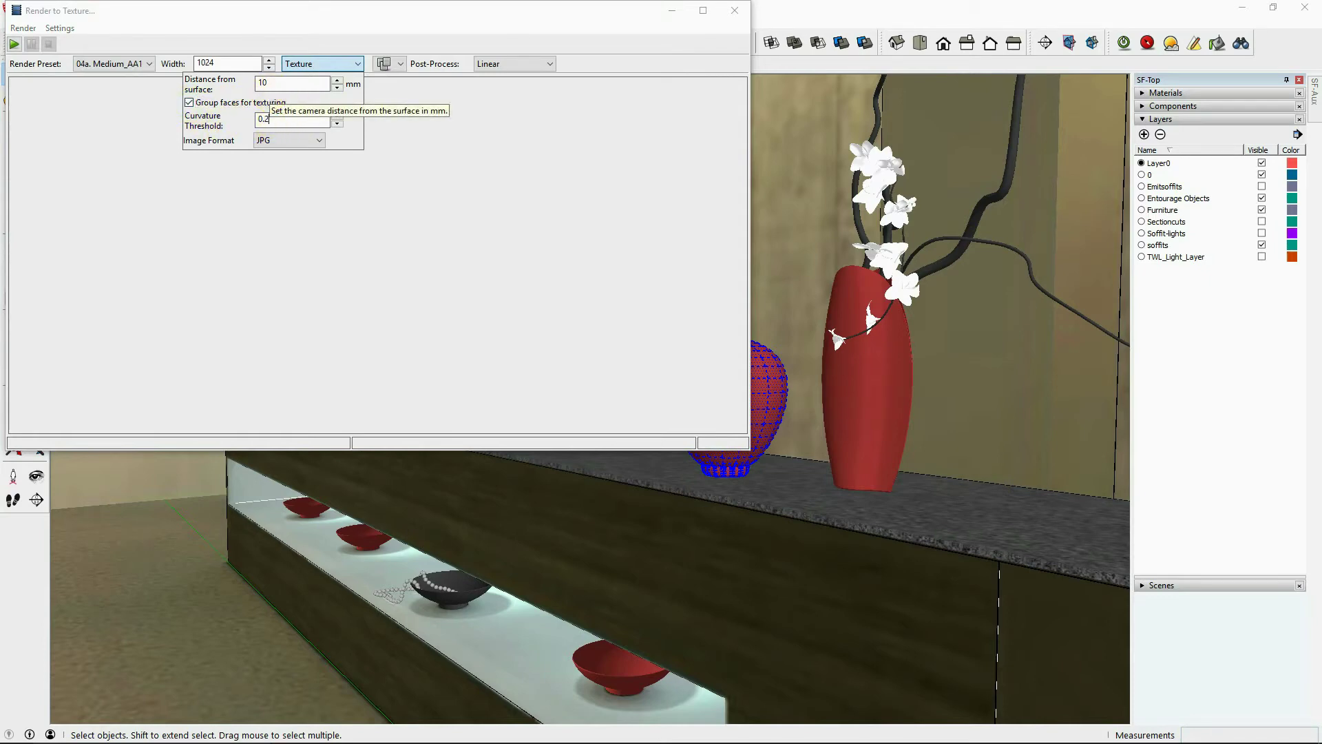
{"action": "type", "text": "2"}
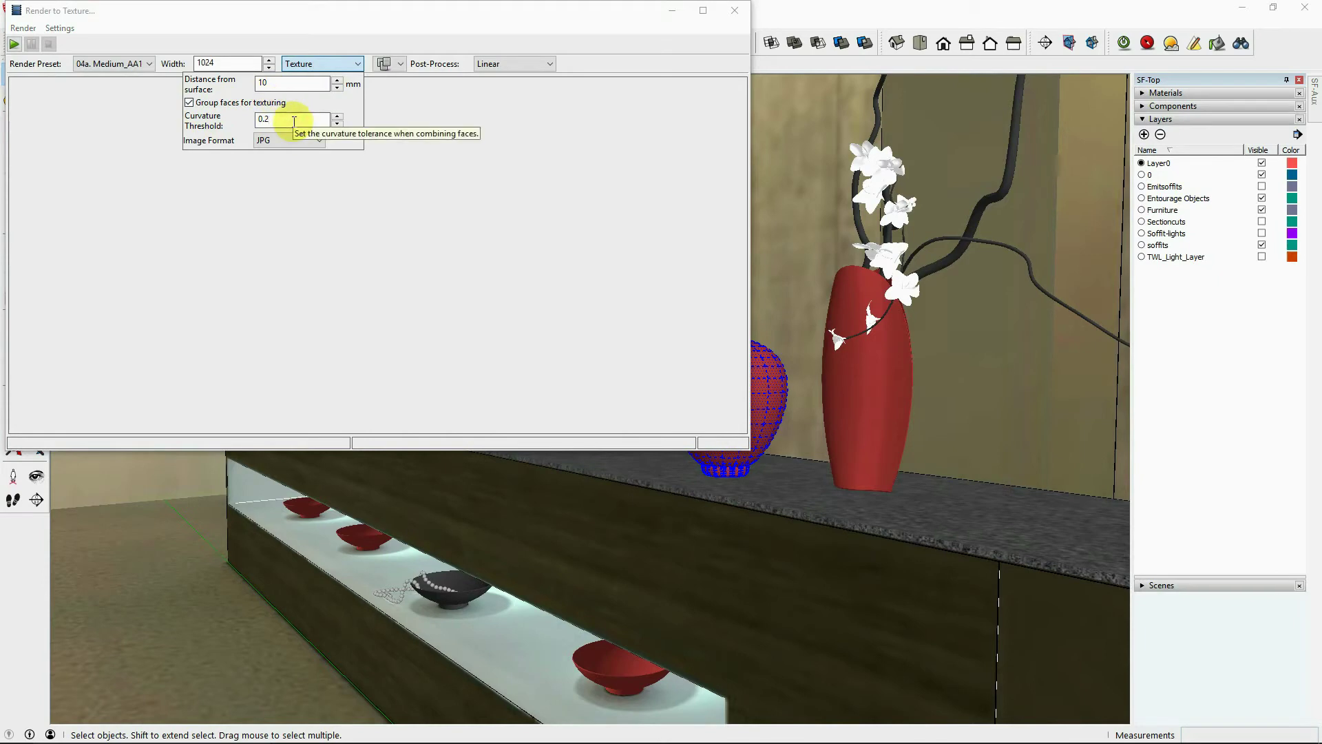
{"action": "left_click", "coordinate": [400, 237]}
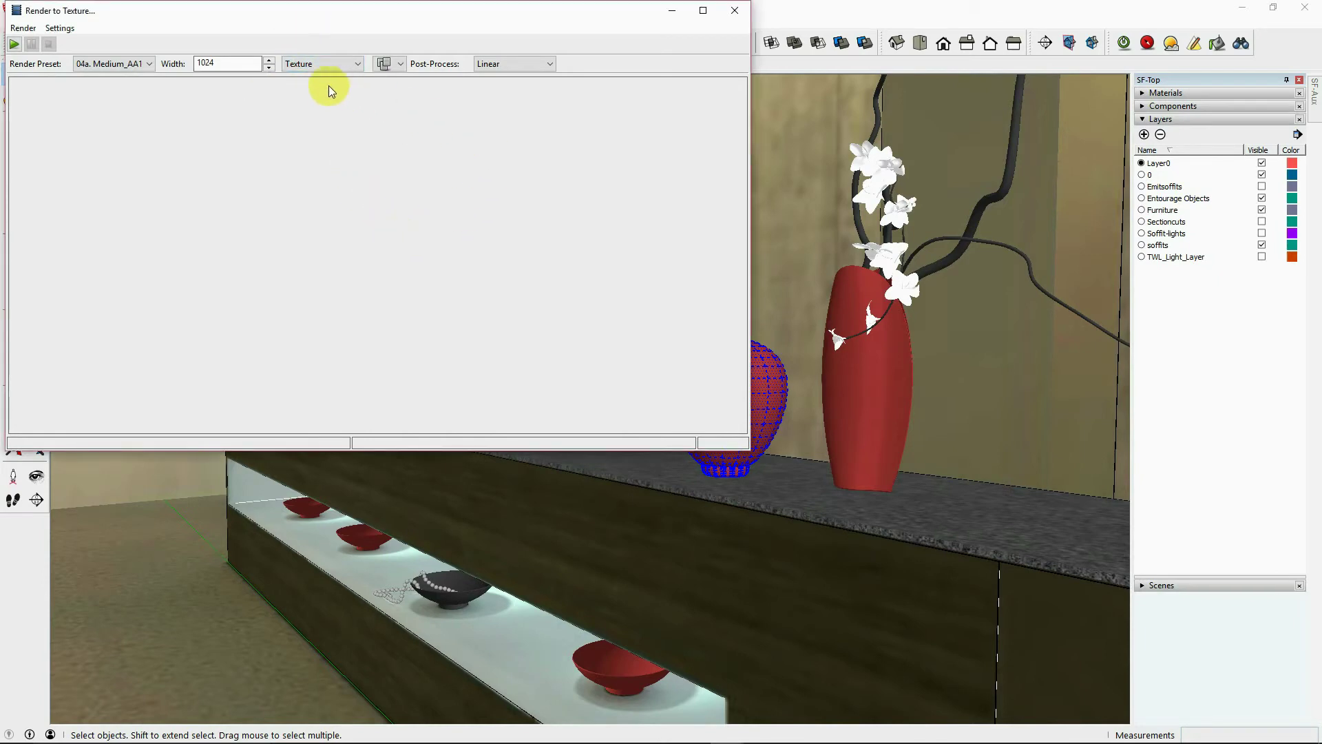
Step: Move Render to Texture aside to view the vase's mesh, close it without rendering and clear the selection
{"action": "left_click_drag", "start_coordinate": [331, 11], "coordinate": [488, 496]}
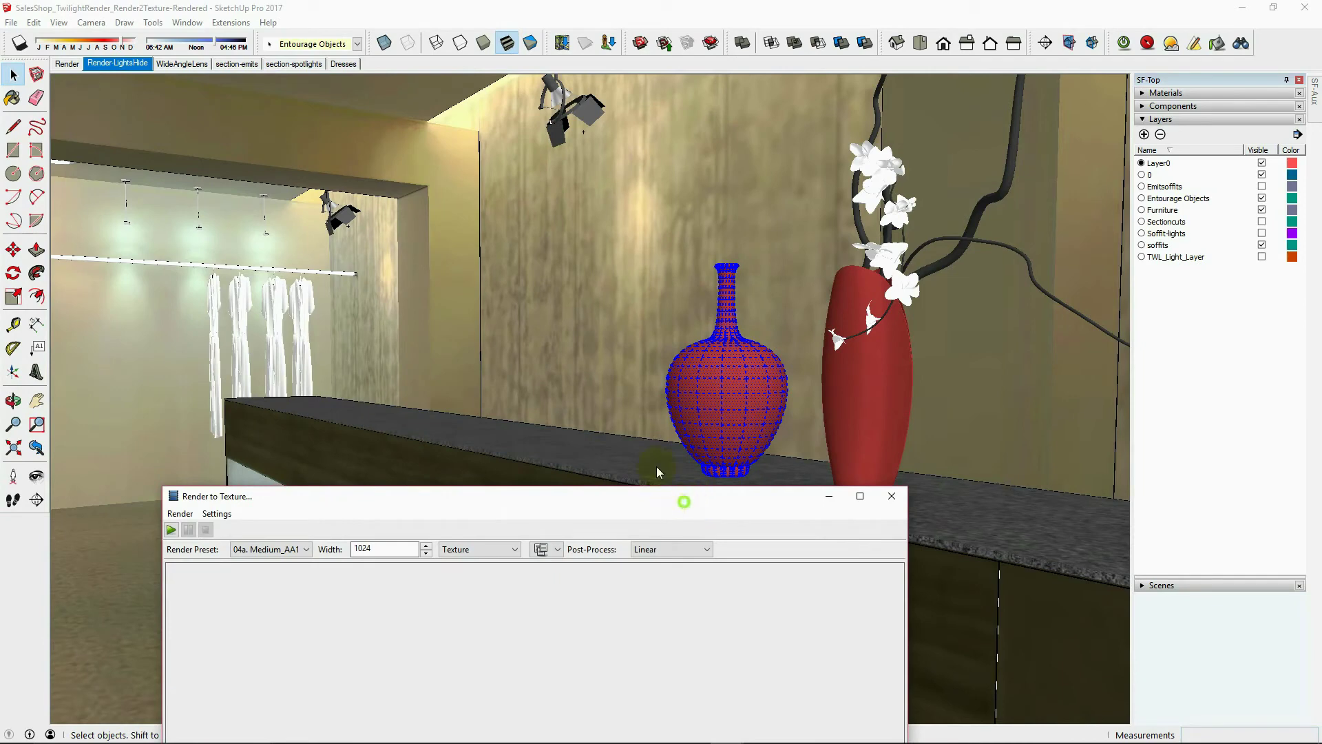
{"action": "left_click_drag", "start_coordinate": [684, 501], "coordinate": [581, 104]}
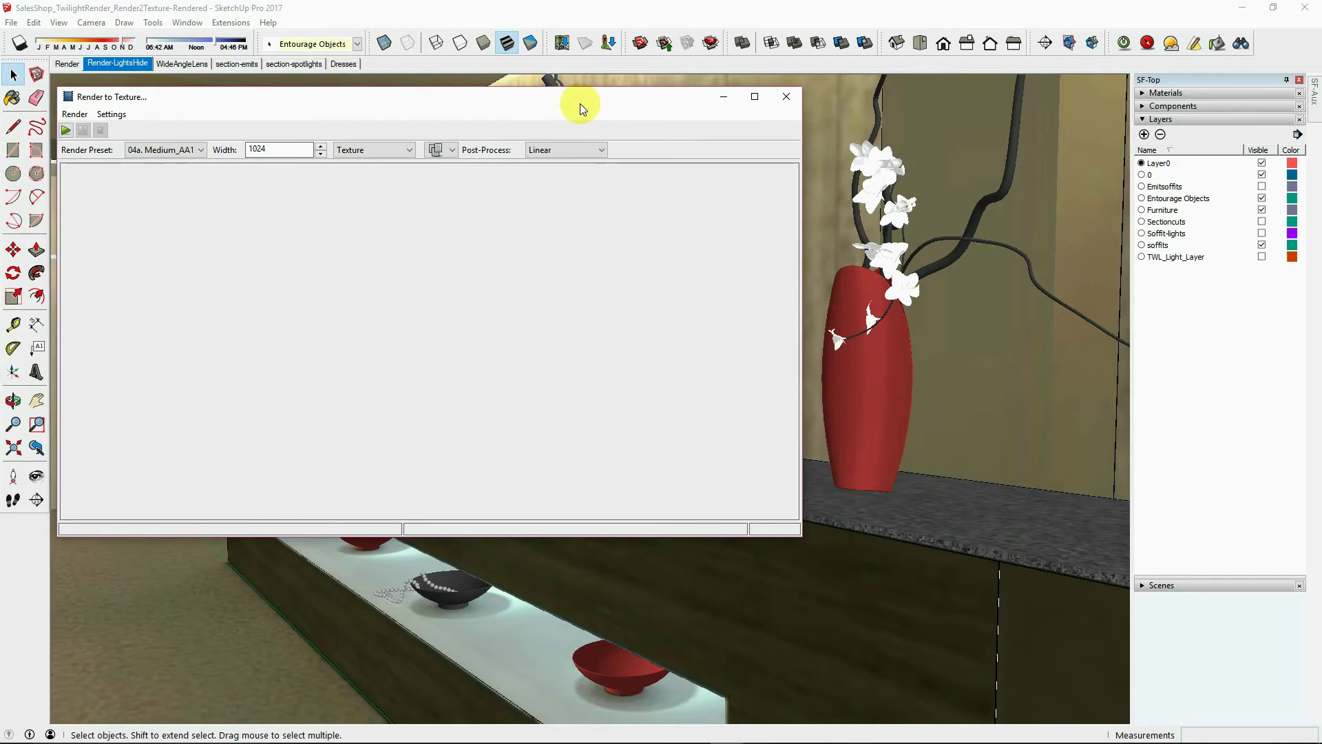
{"action": "left_click", "coordinate": [786, 96]}
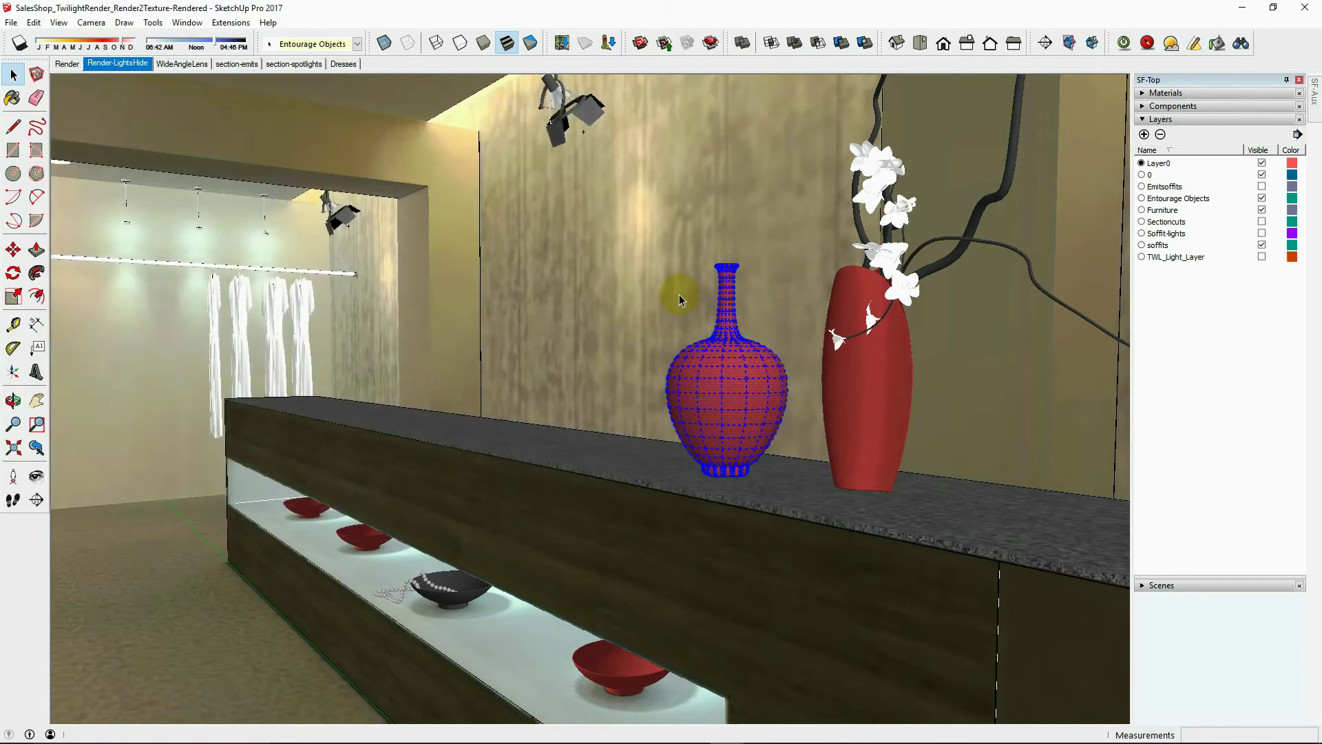
{"action": "left_click", "coordinate": [637, 378]}
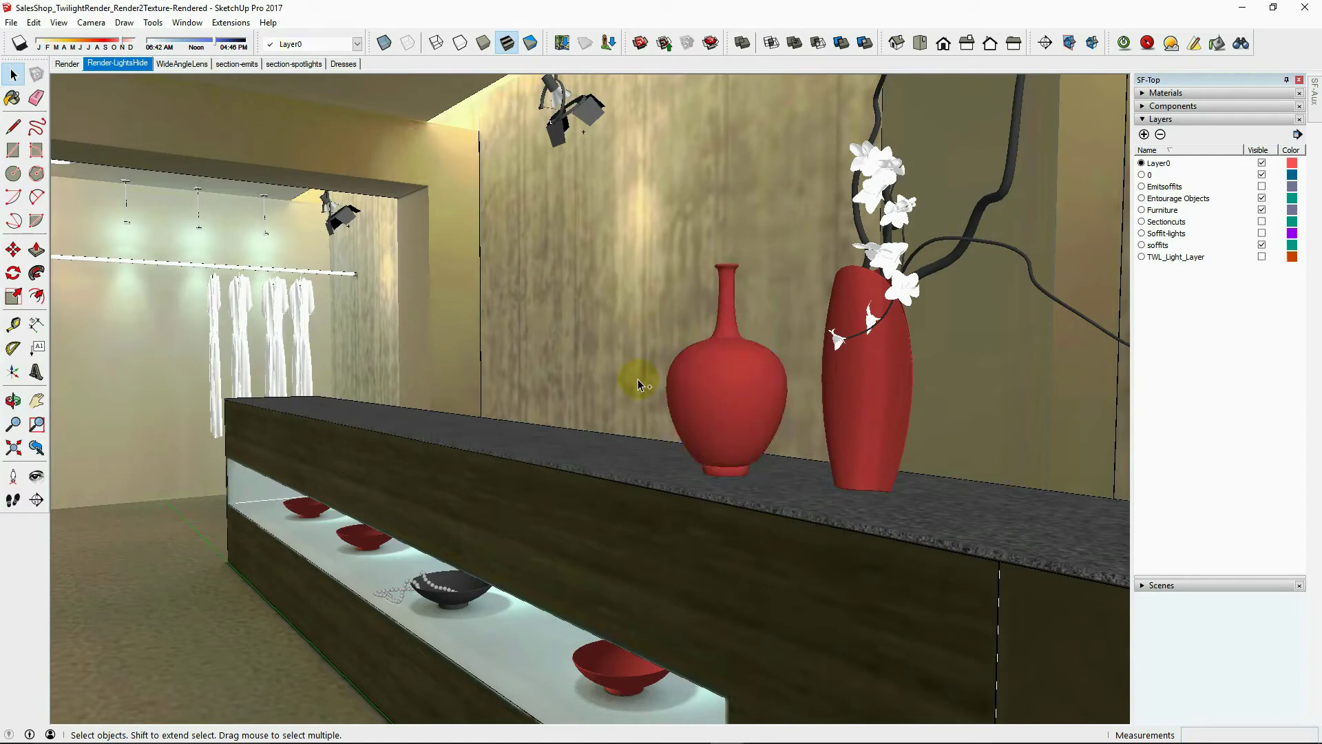
{"action": "left_click", "coordinate": [731, 397]}
{"action": "key", "text": "ctrl+t"}
Step: Open the shadow settings and set the Dark value to 53 with sun shading in use
{"action": "middle_click_drag", "start_coordinate": [476, 402], "coordinate": [466, 366]}
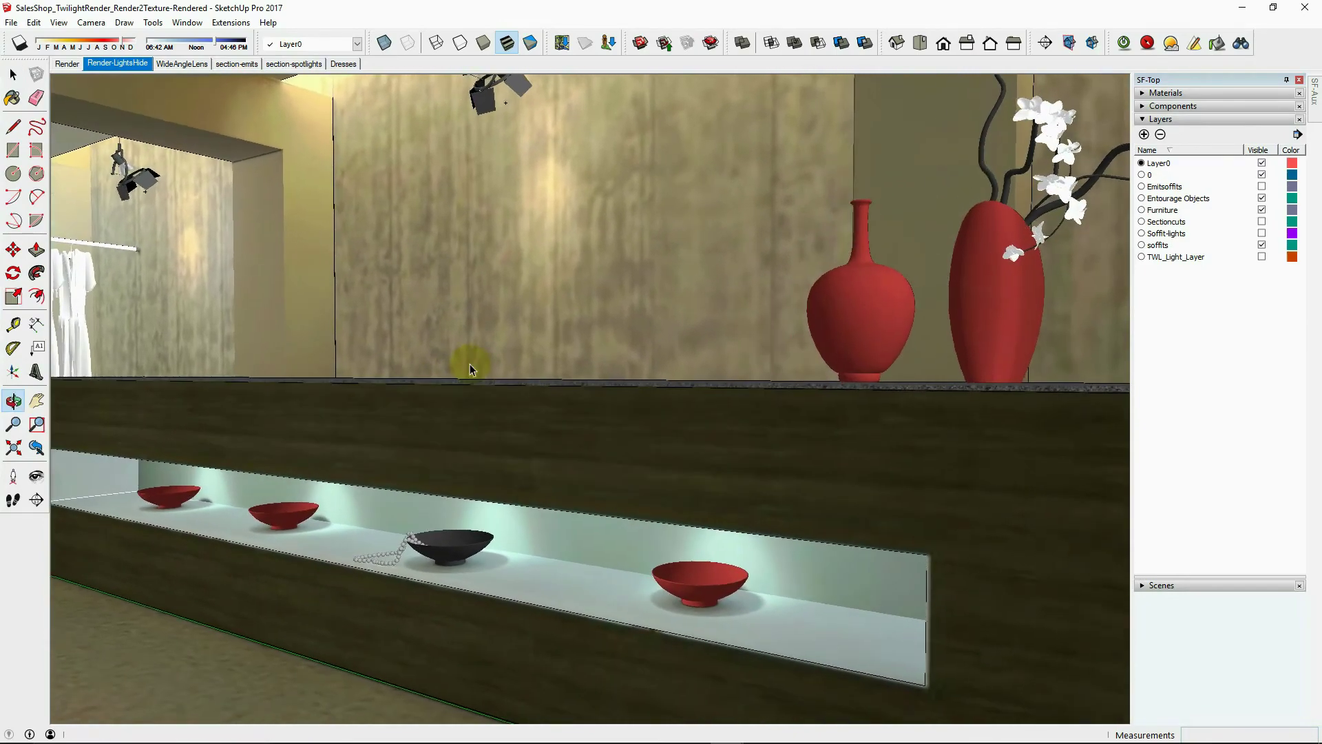
{"action": "left_click", "coordinate": [1143, 121]}
{"action": "left_click", "coordinate": [1313, 90]}
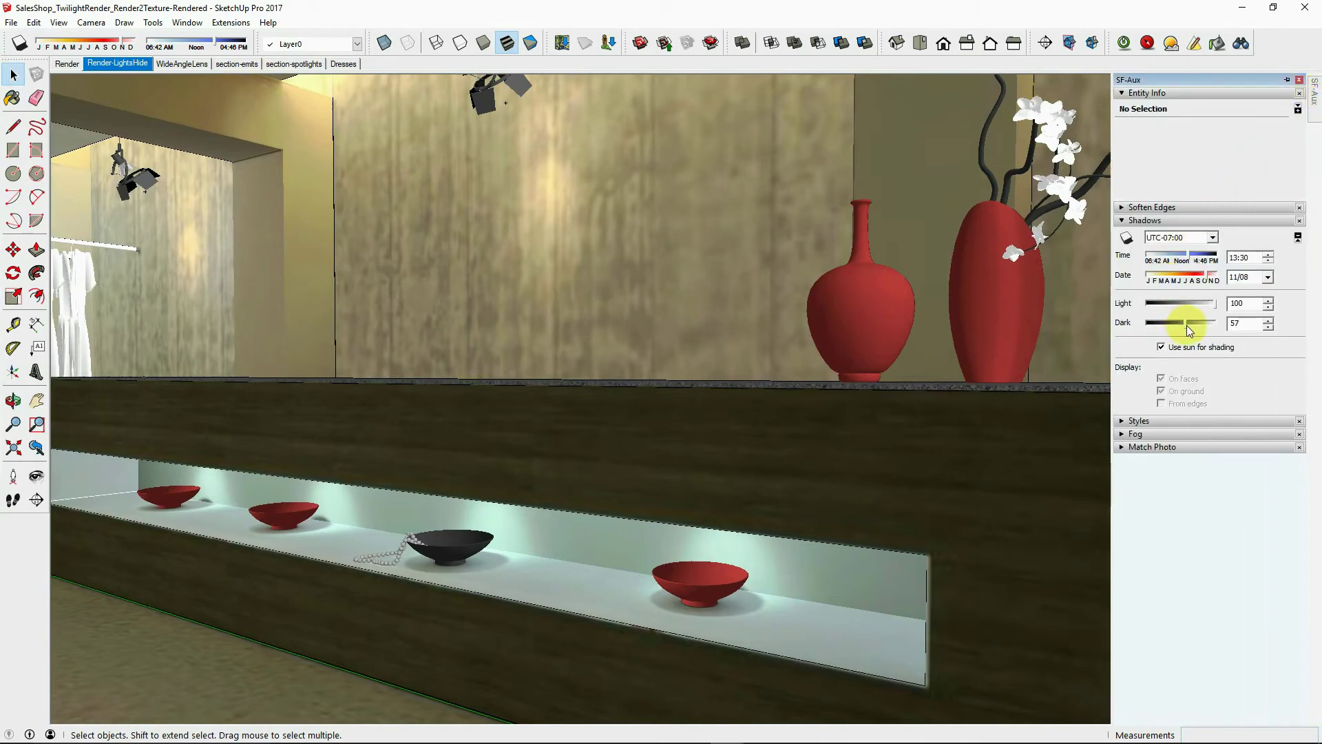
{"action": "mouse_move", "coordinate": [1187, 325]}
{"action": "left_mouse_down"}
{"action": "mouse_move", "coordinate": [1199, 323]}
{"action": "mouse_move", "coordinate": [1155, 329]}
{"action": "mouse_move", "coordinate": [1223, 331]}
{"action": "mouse_move", "coordinate": [1185, 334]}
{"action": "left_mouse_up"}
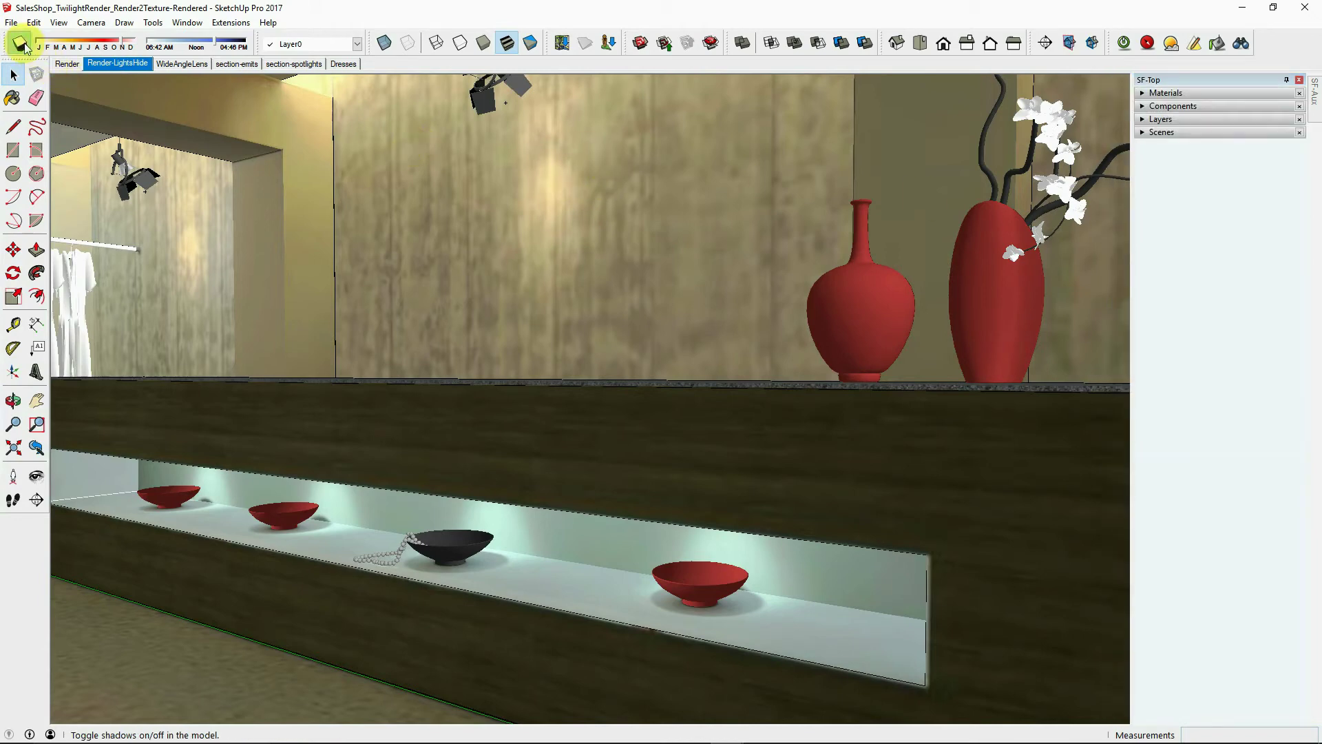
Step: Toggle the model's shadows on and off, leaving them off
{"action": "left_click", "coordinate": [23, 46]}
{"action": "left_click", "coordinate": [22, 47]}
{"action": "left_click", "coordinate": [21, 47]}
{"action": "left_click", "coordinate": [22, 47]}
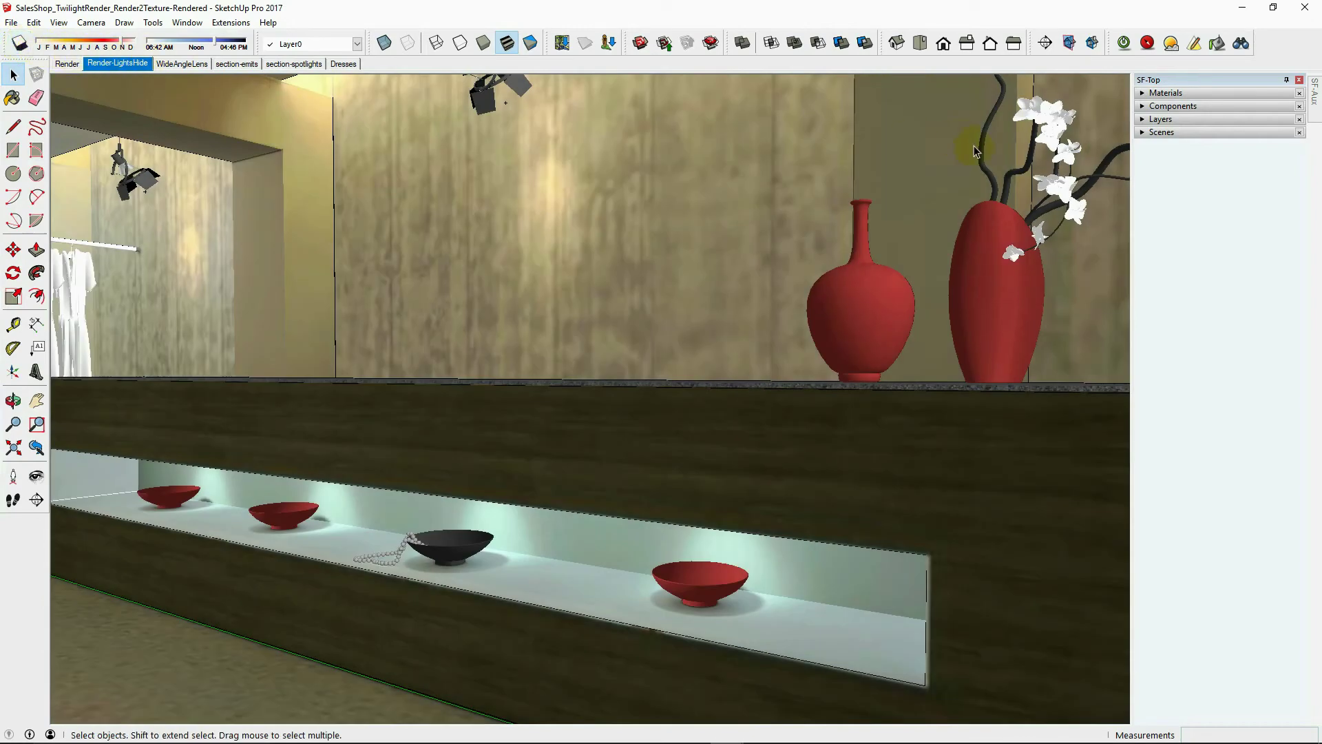
Step: Adjust the Light and Dark shading levels in the shadow settings and check the round vase
{"action": "mouse_move", "coordinate": [1312, 93]}
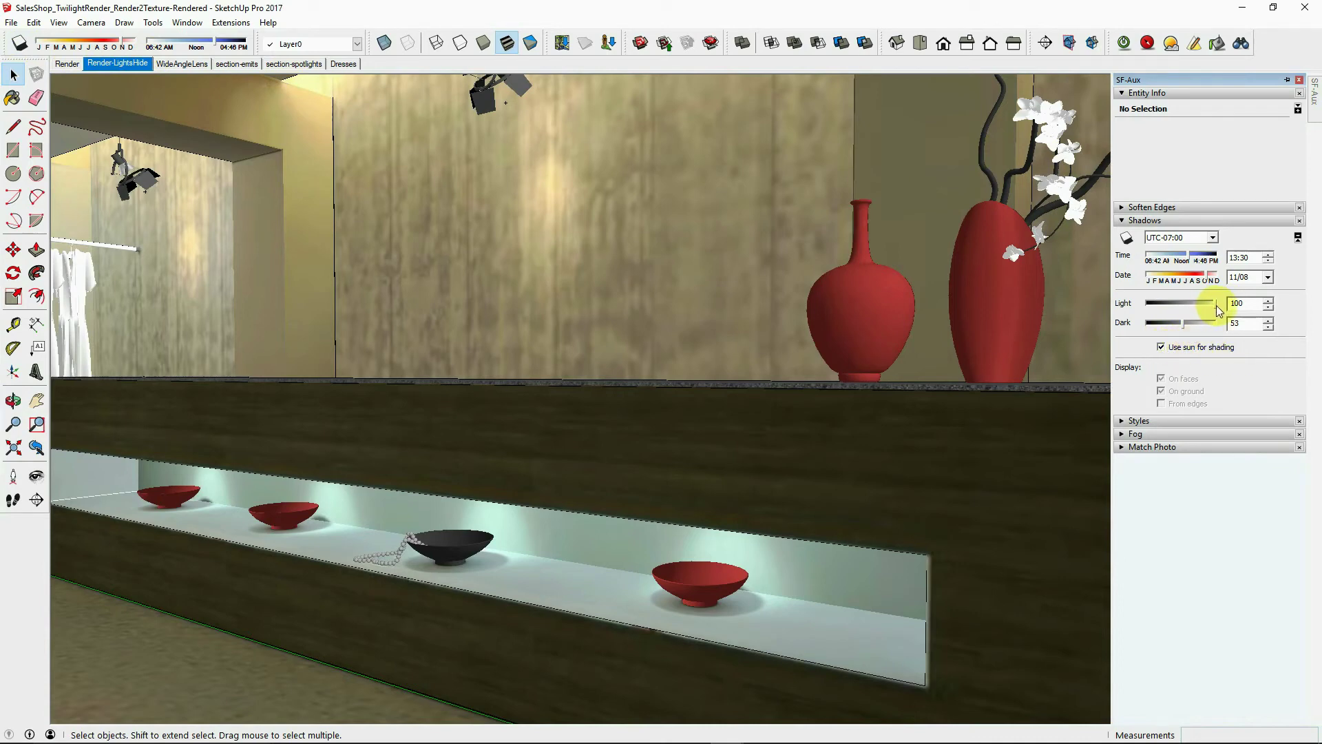
{"action": "left_click_drag", "start_coordinate": [1217, 306], "coordinate": [1186, 333]}
{"action": "left_click", "coordinate": [870, 318]}
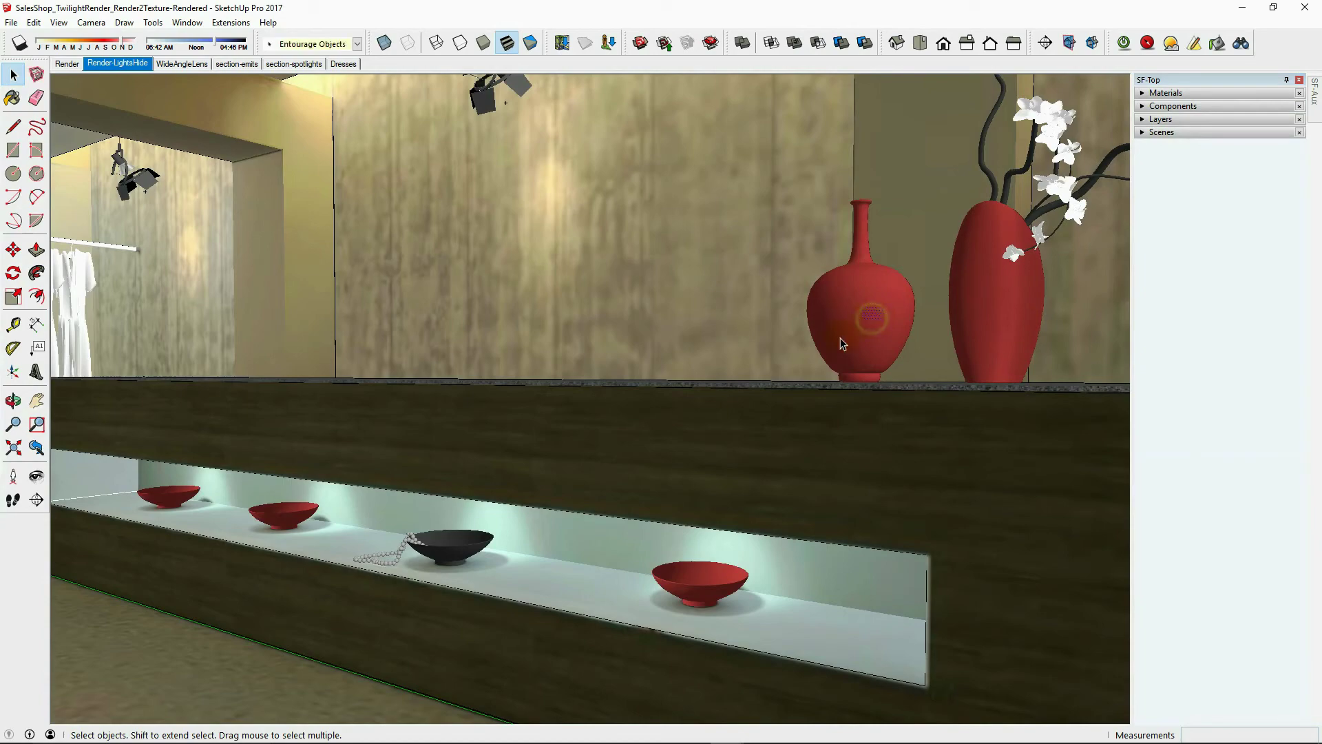
{"action": "left_click", "coordinate": [830, 385]}
Step: Inspect the bowls on the counter's lit shelf up close and recall the Render-LightsHide scene
{"action": "middle_click_drag", "start_coordinate": [830, 386], "coordinate": [487, 502]}
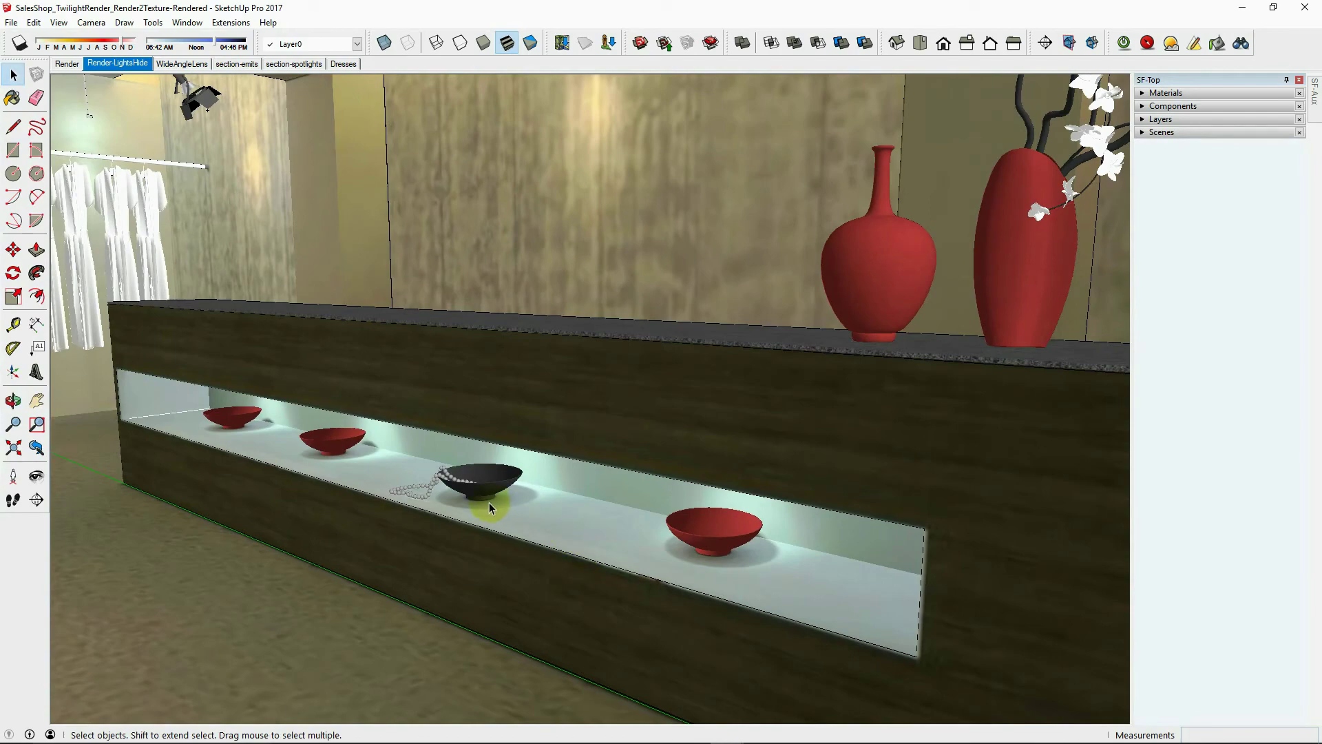
{"action": "scroll", "coordinate": [461, 469], "scroll_direction": "up", "scroll_amount": 3}
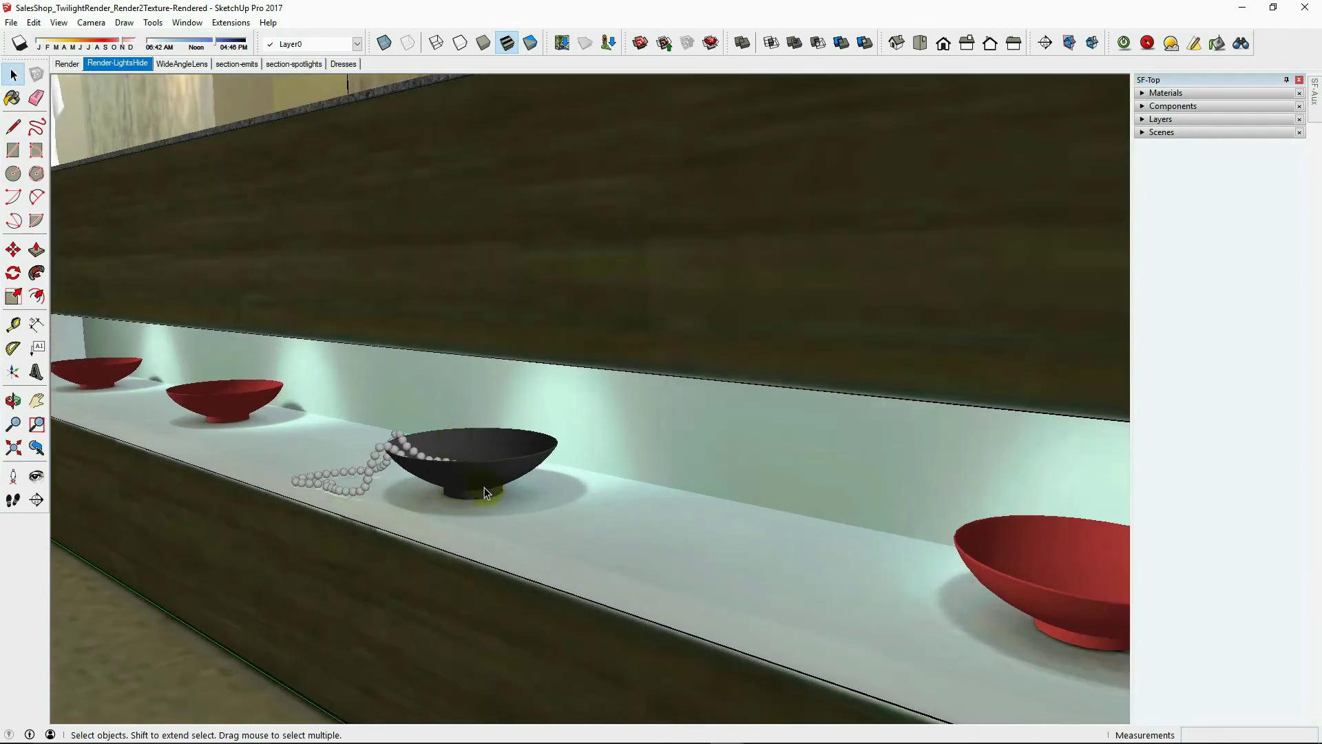
{"action": "scroll", "coordinate": [485, 489], "scroll_direction": "down", "scroll_amount": 6}
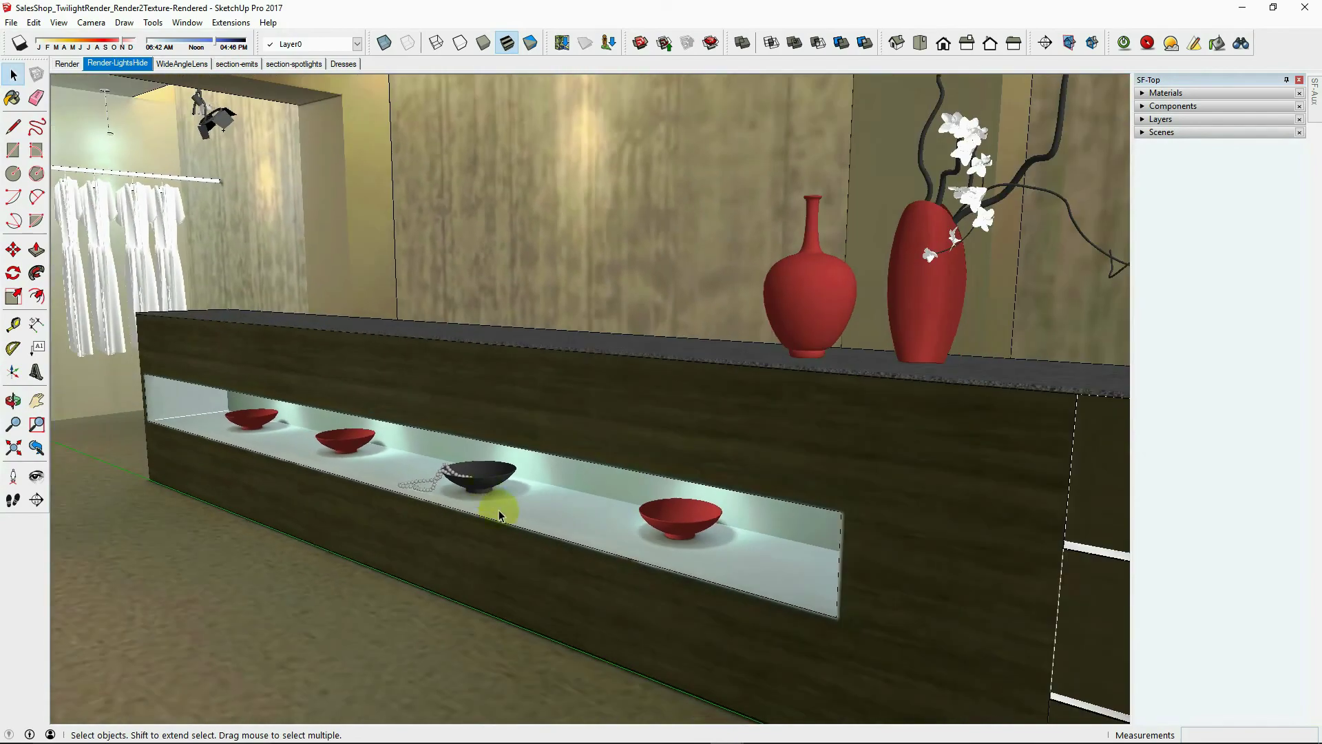
{"action": "middle_click_drag", "start_coordinate": [454, 487], "coordinate": [396, 482]}
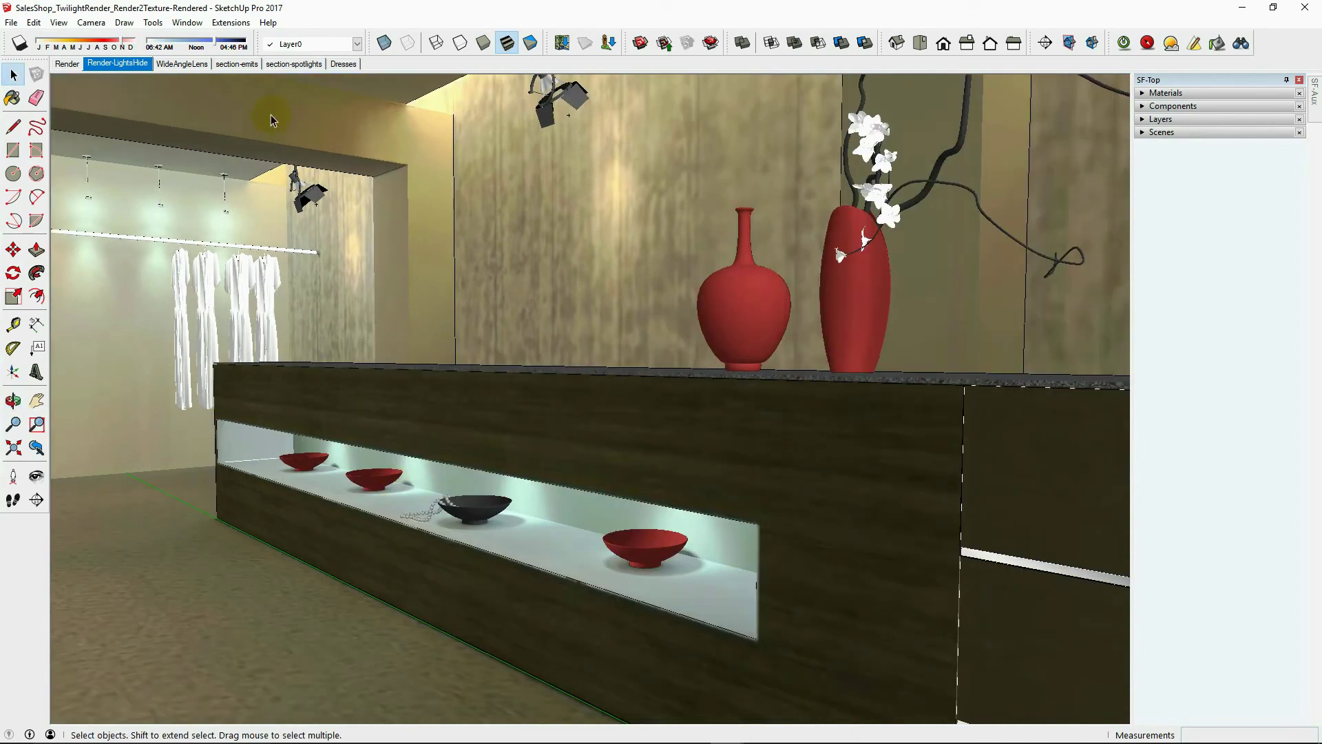
{"action": "left_click", "coordinate": [118, 64]}
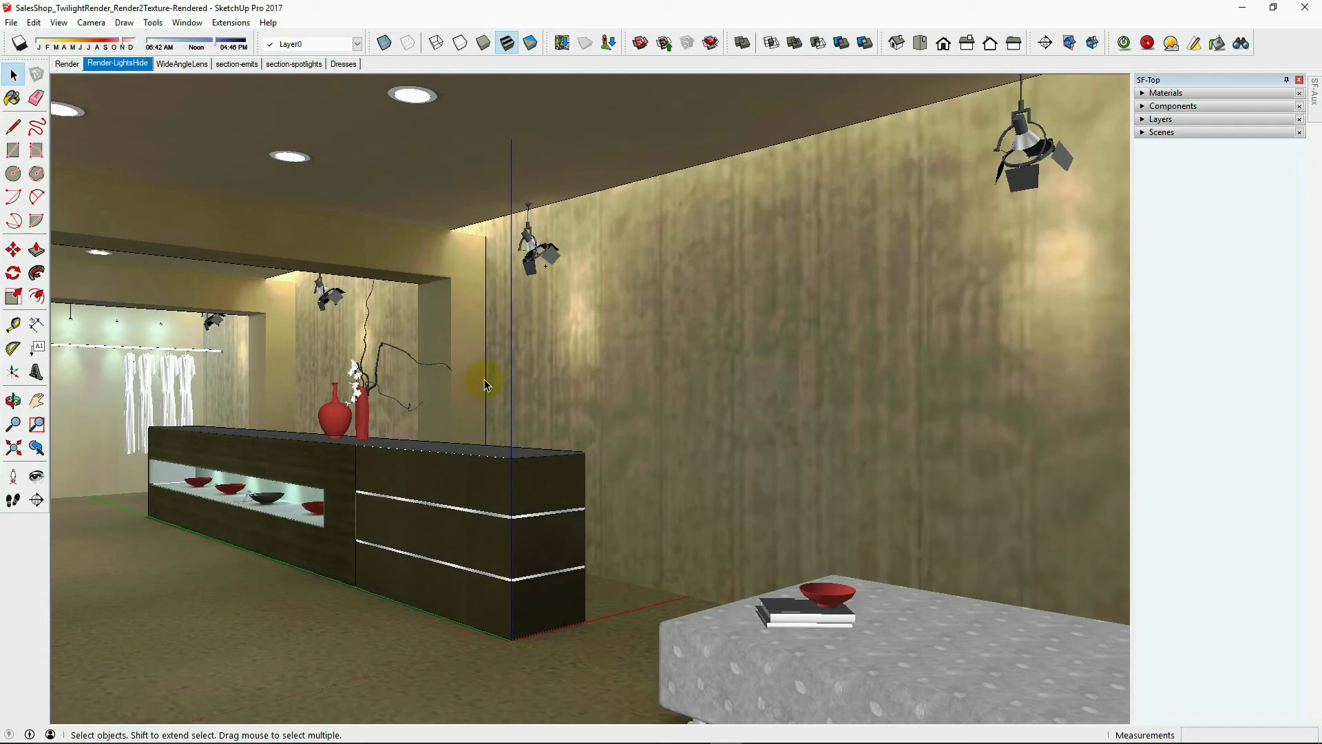
Step: Switch to the browser showing the Twilight Render purchase page with the Render-to-Texture AddOn
{"action": "key", "text": "alt+Tab"}
{"action": "key", "text": "alt+Tab"}
{"action": "key", "text": "alt+Tab"}
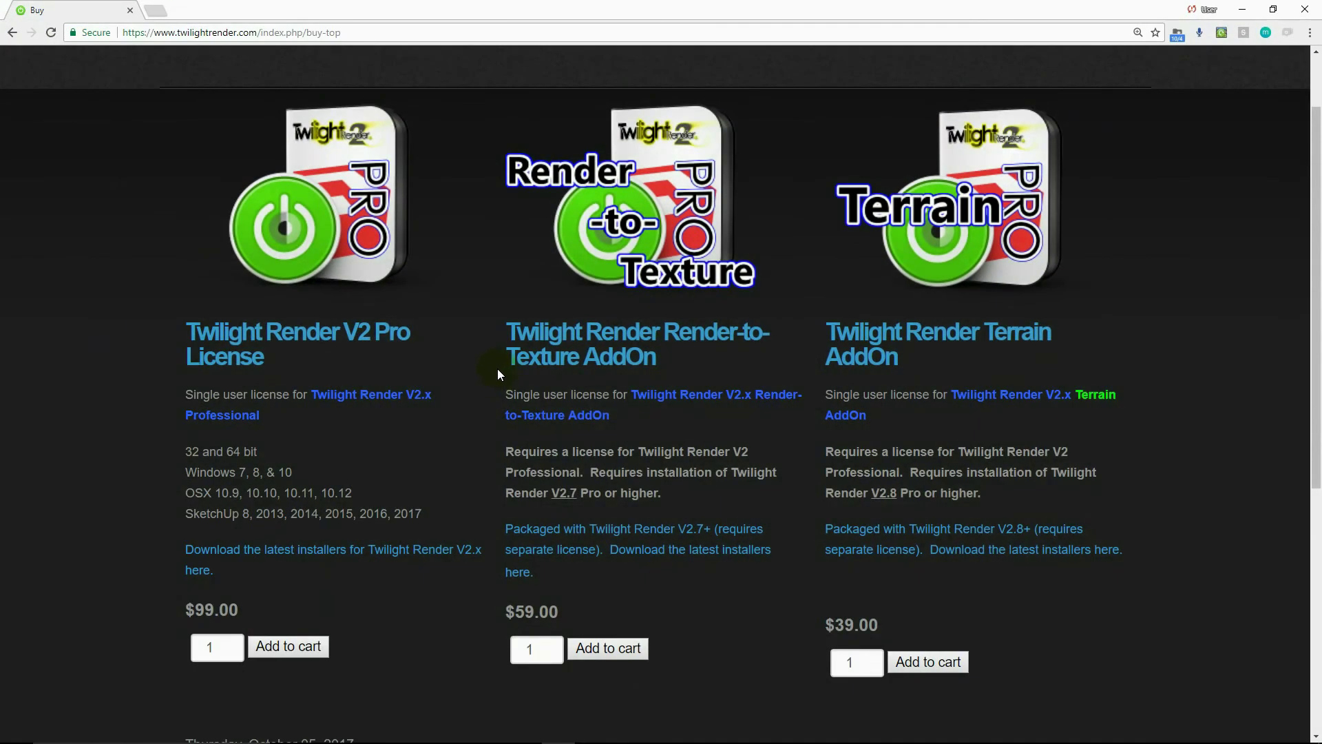
Step: Go to the Twilight Render site's Tutorials page and open the Render-to-Texture tutorial under AddOn and Specialized Tutorials
{"action": "scroll", "coordinate": [467, 399], "scroll_direction": "up", "scroll_amount": 2}
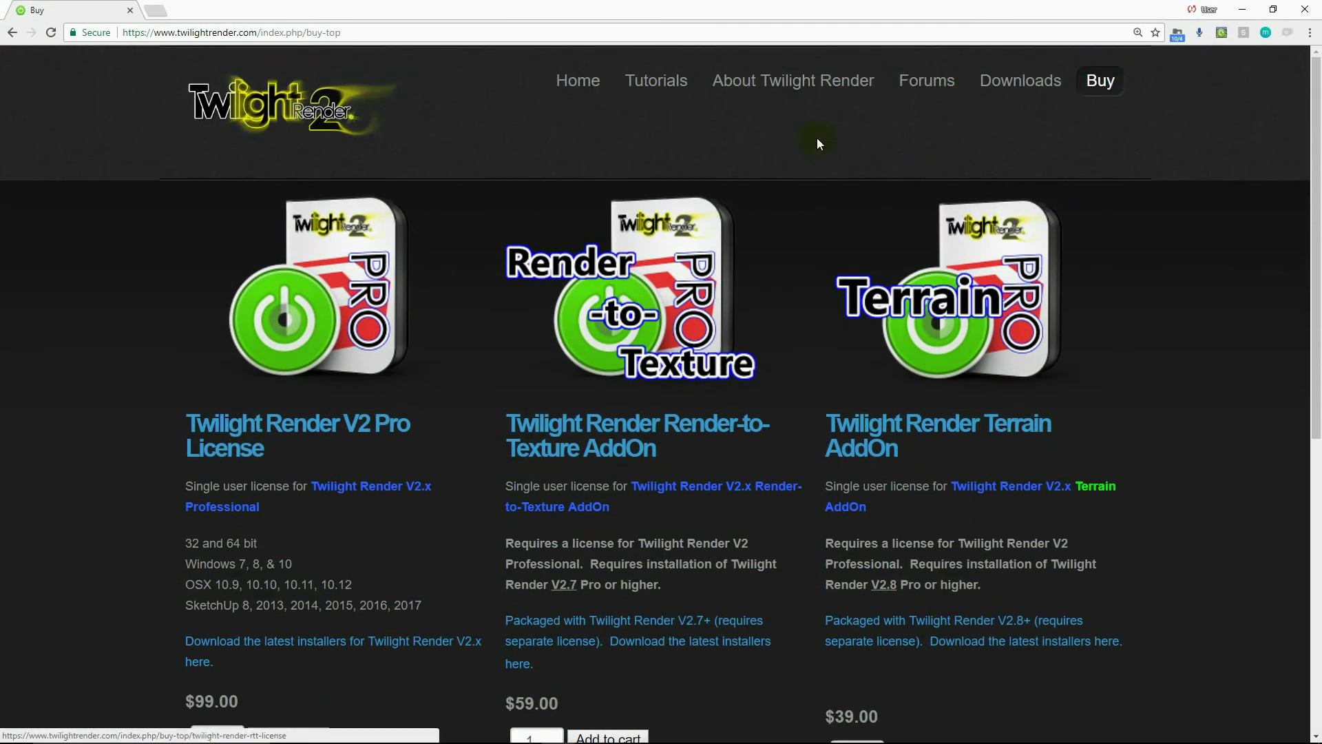
{"action": "left_click", "coordinate": [656, 81]}
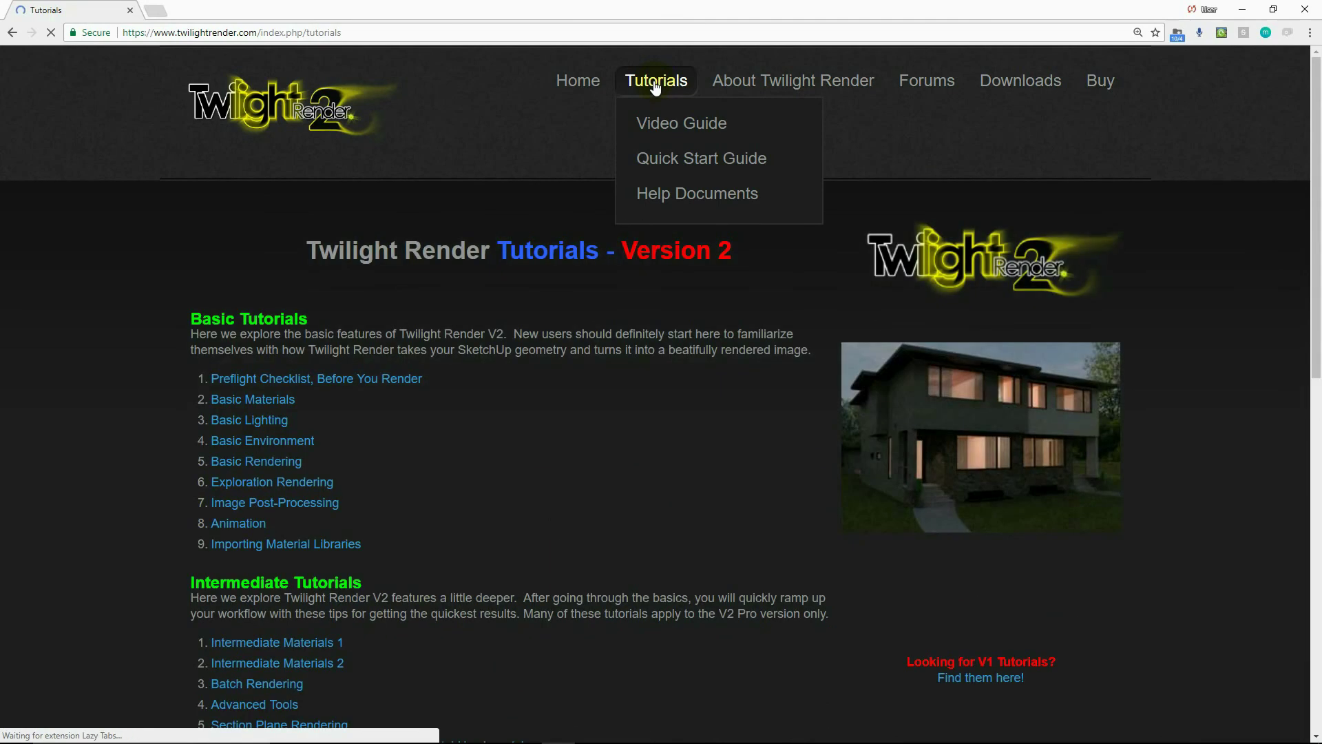
{"action": "scroll", "coordinate": [618, 416], "scroll_direction": "down", "scroll_amount": 4}
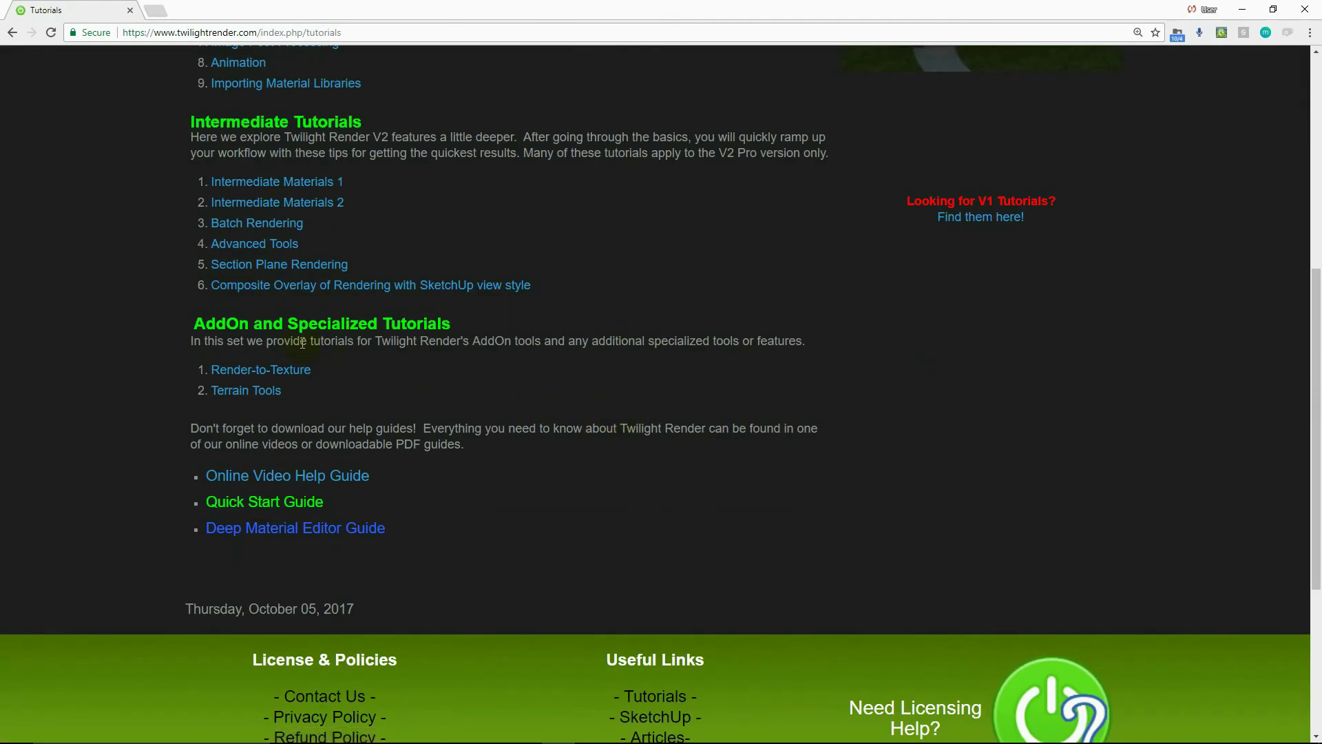
{"action": "left_click_drag", "start_coordinate": [193, 325], "coordinate": [497, 324]}
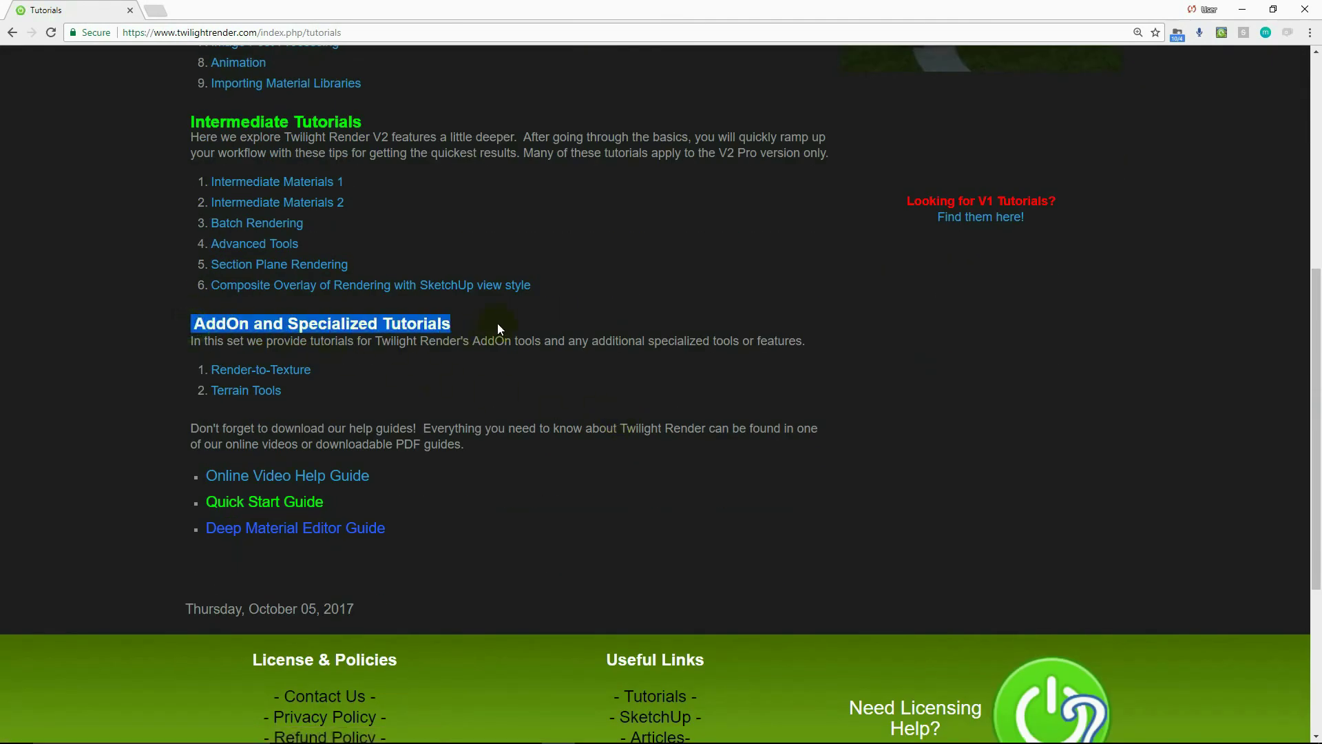
{"action": "left_click", "coordinate": [290, 372]}
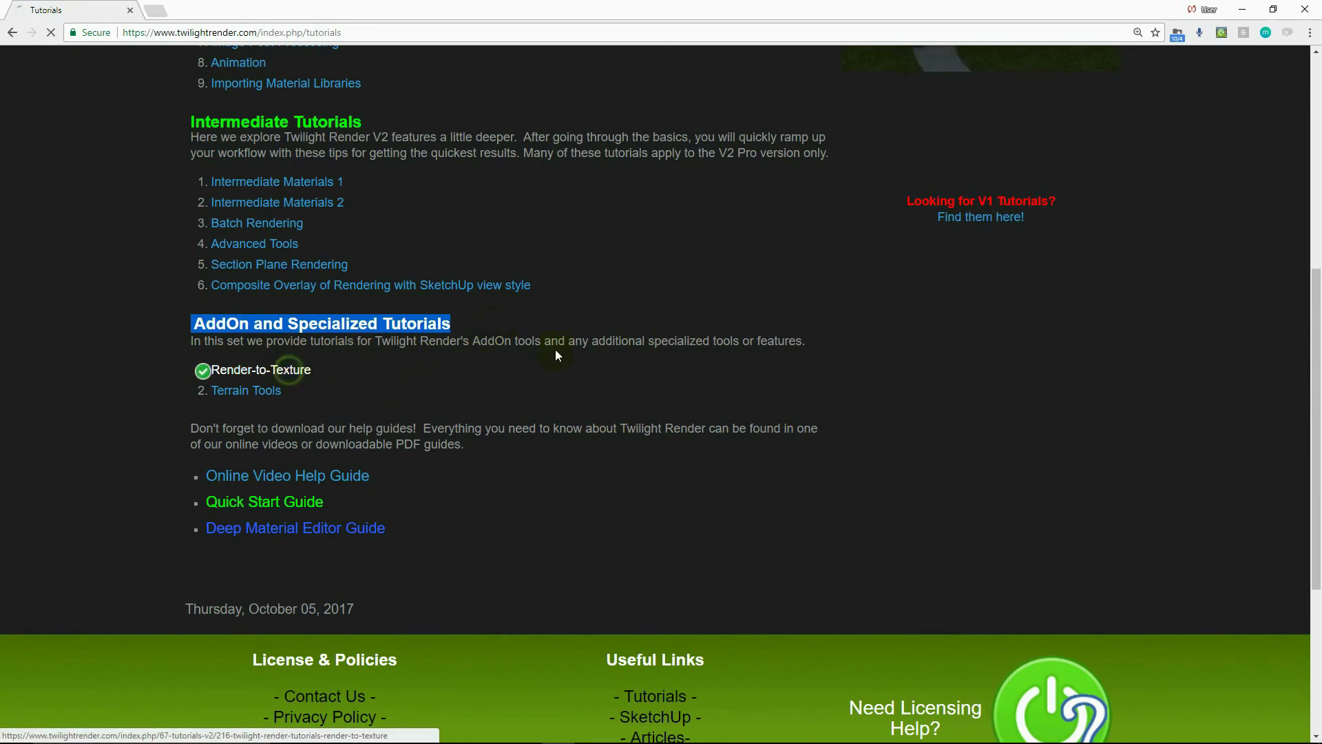
Step: Skim the Render-to-Texture tutorial from scene setup through texture packing and render presets to the Components and Groups section
{"action": "scroll", "coordinate": [666, 336], "scroll_direction": "down", "scroll_amount": 20}
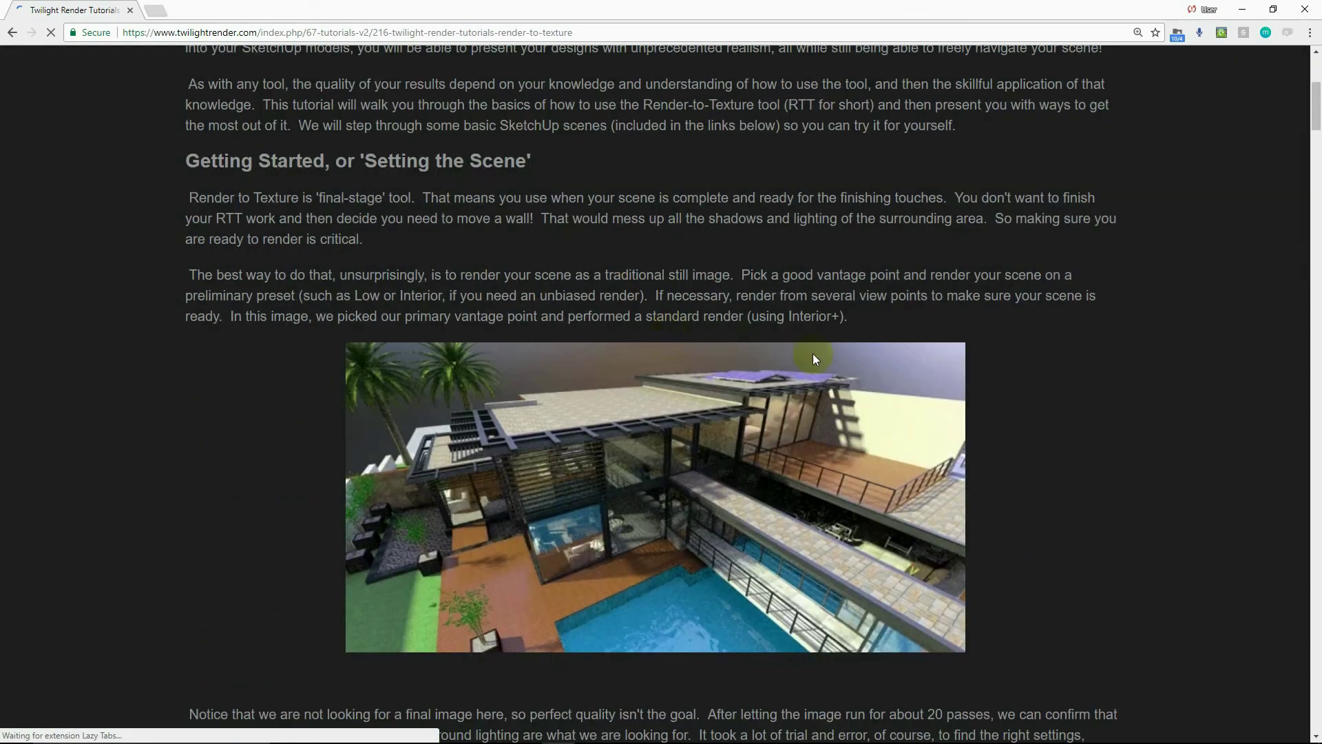
{"action": "scroll", "coordinate": [1018, 432], "scroll_direction": "down", "scroll_amount": 20}
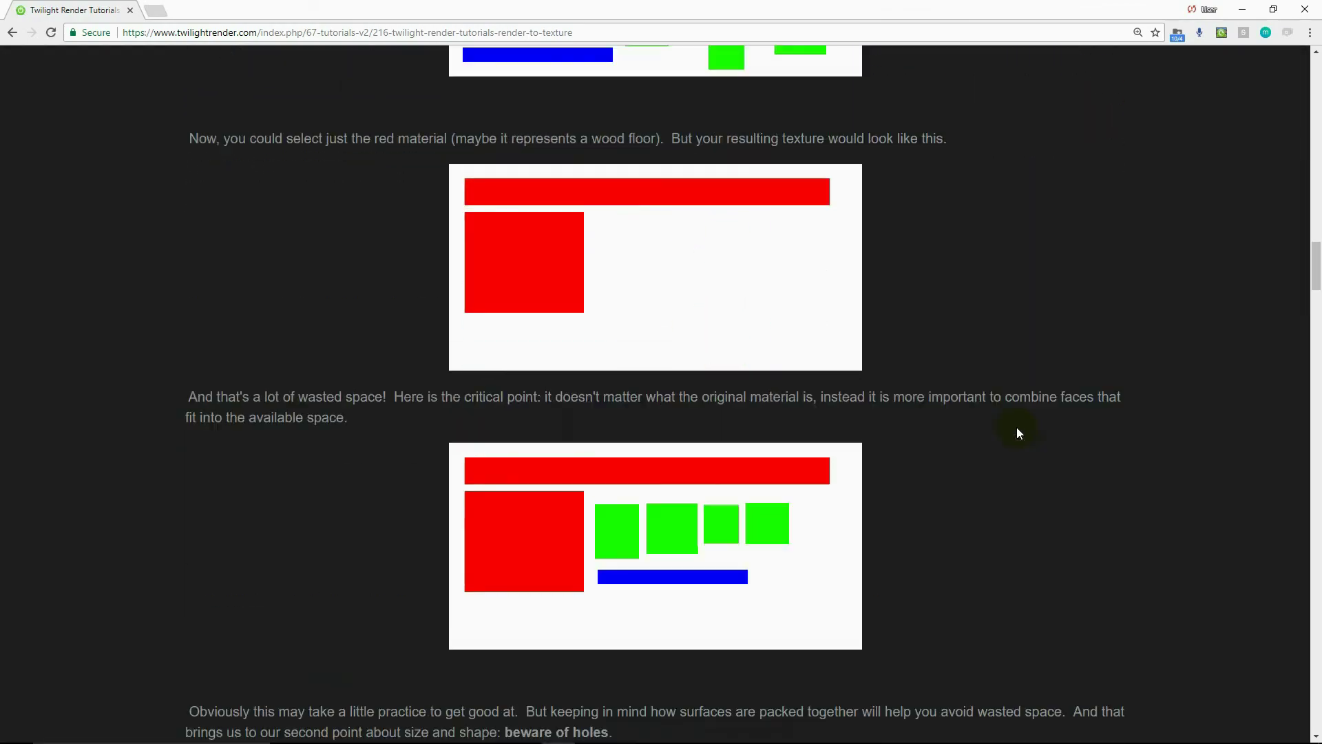
{"action": "scroll", "coordinate": [1018, 431], "scroll_direction": "down", "scroll_amount": 15}
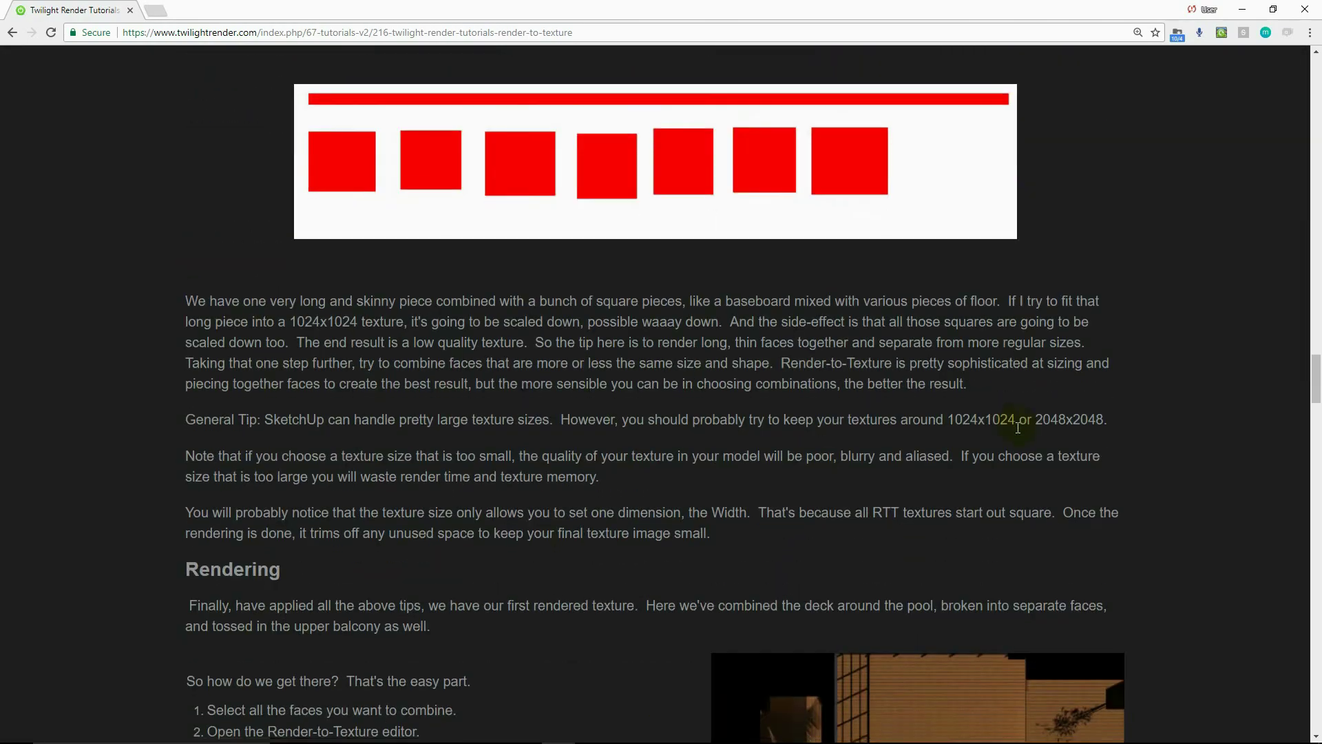
{"action": "scroll", "coordinate": [651, 509], "scroll_direction": "down", "scroll_amount": 8}
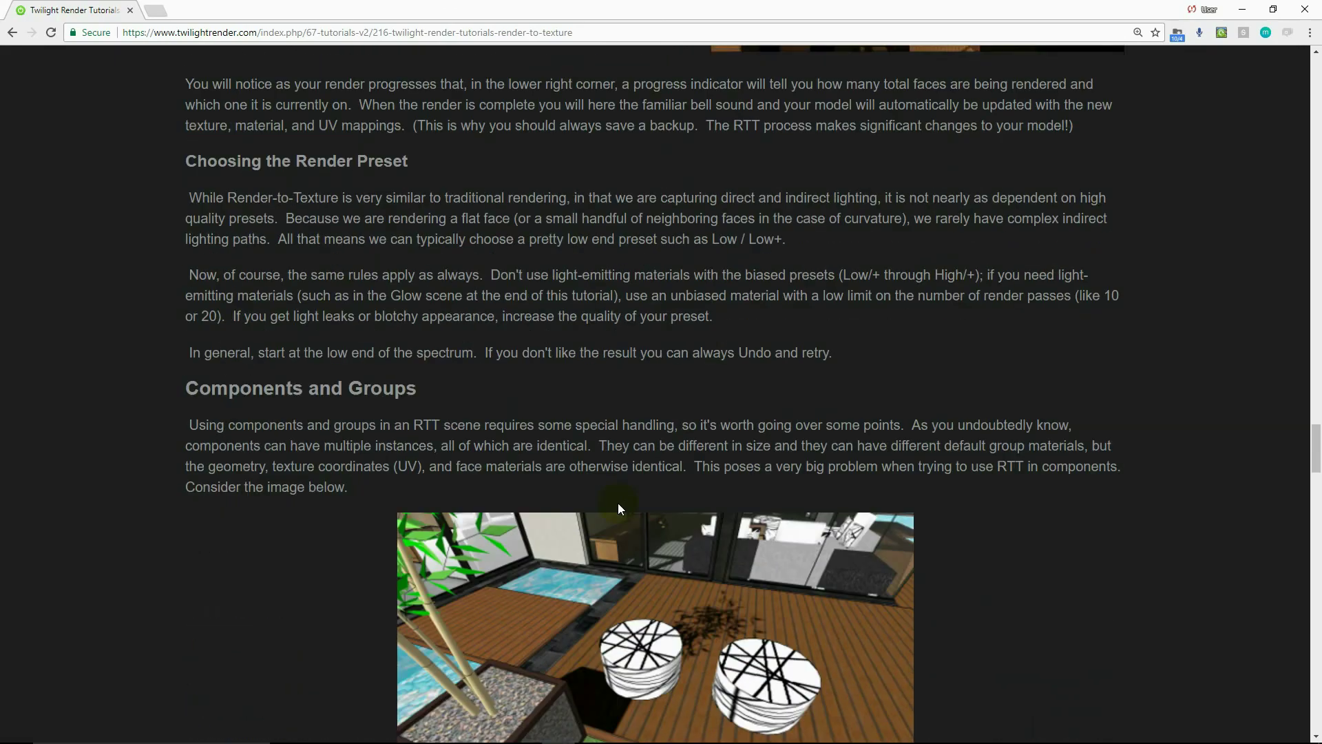
{"action": "scroll", "coordinate": [617, 503], "scroll_direction": "down", "scroll_amount": 5}
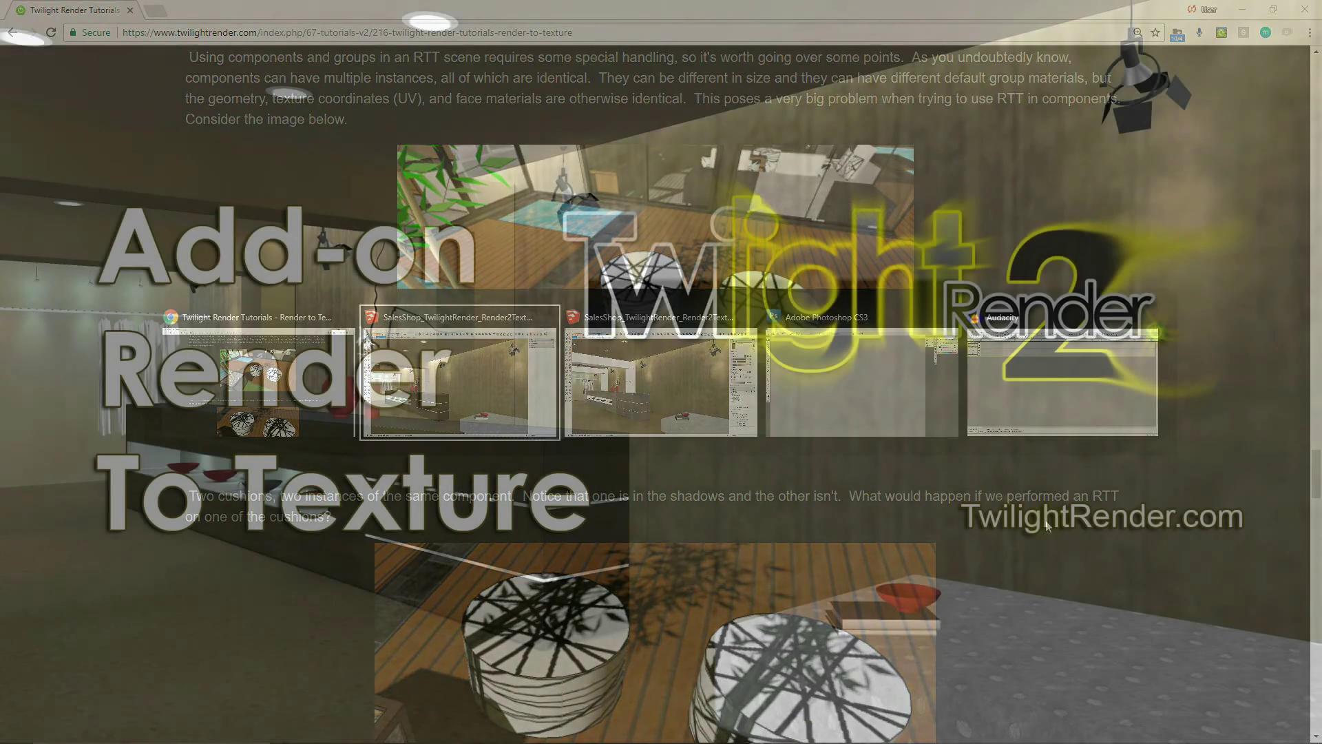